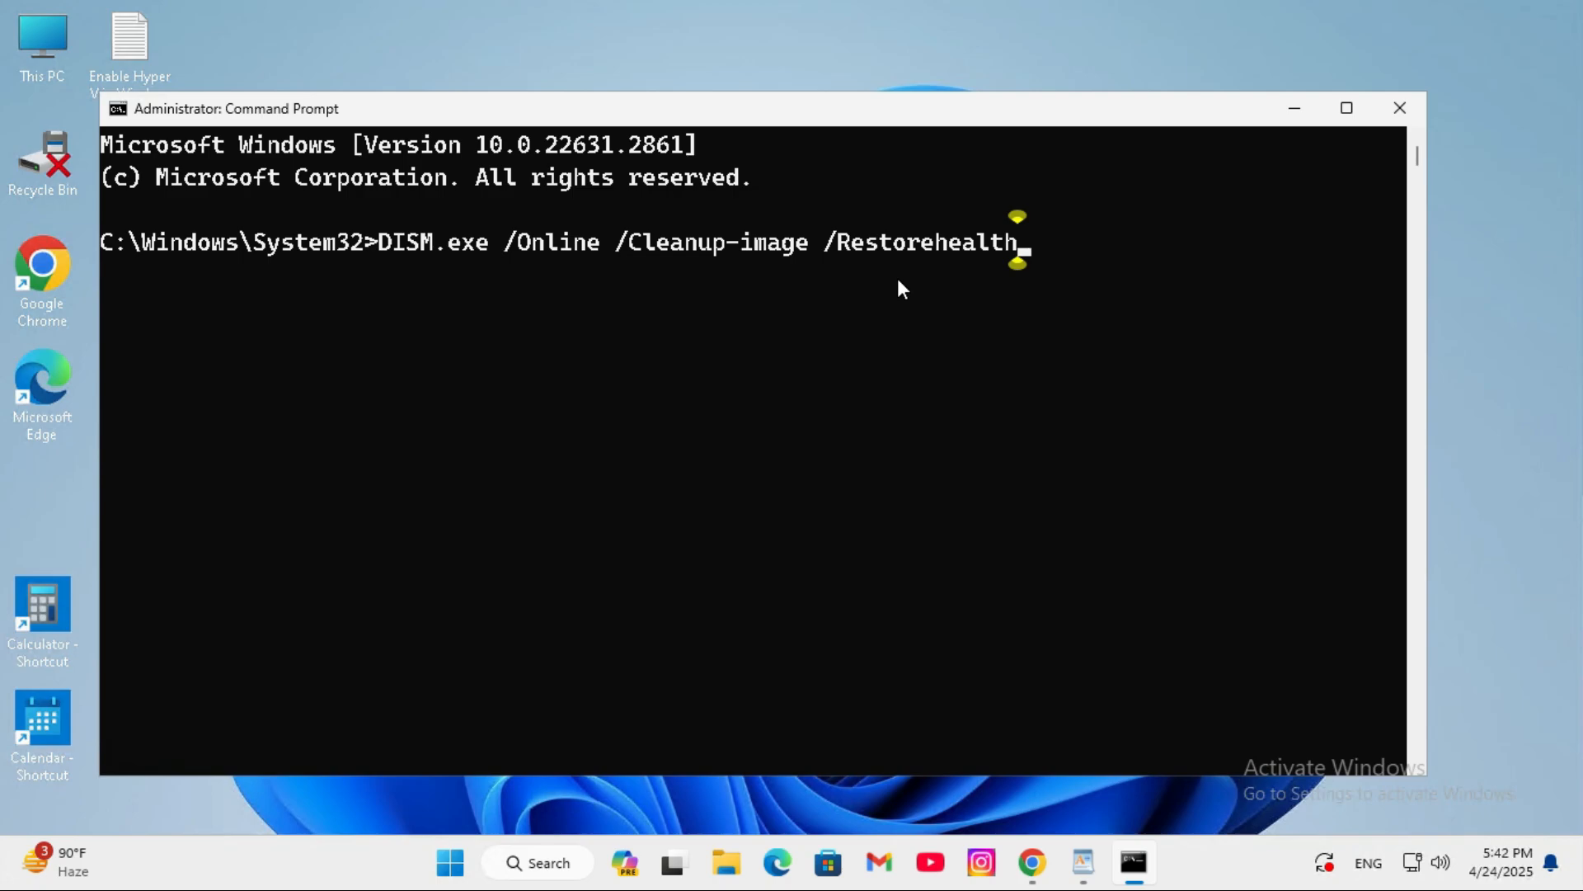
- Run the entered command DISM.exe /Online /Cleanup-image /Restorehealth, and close Command Prompt
key("Return")
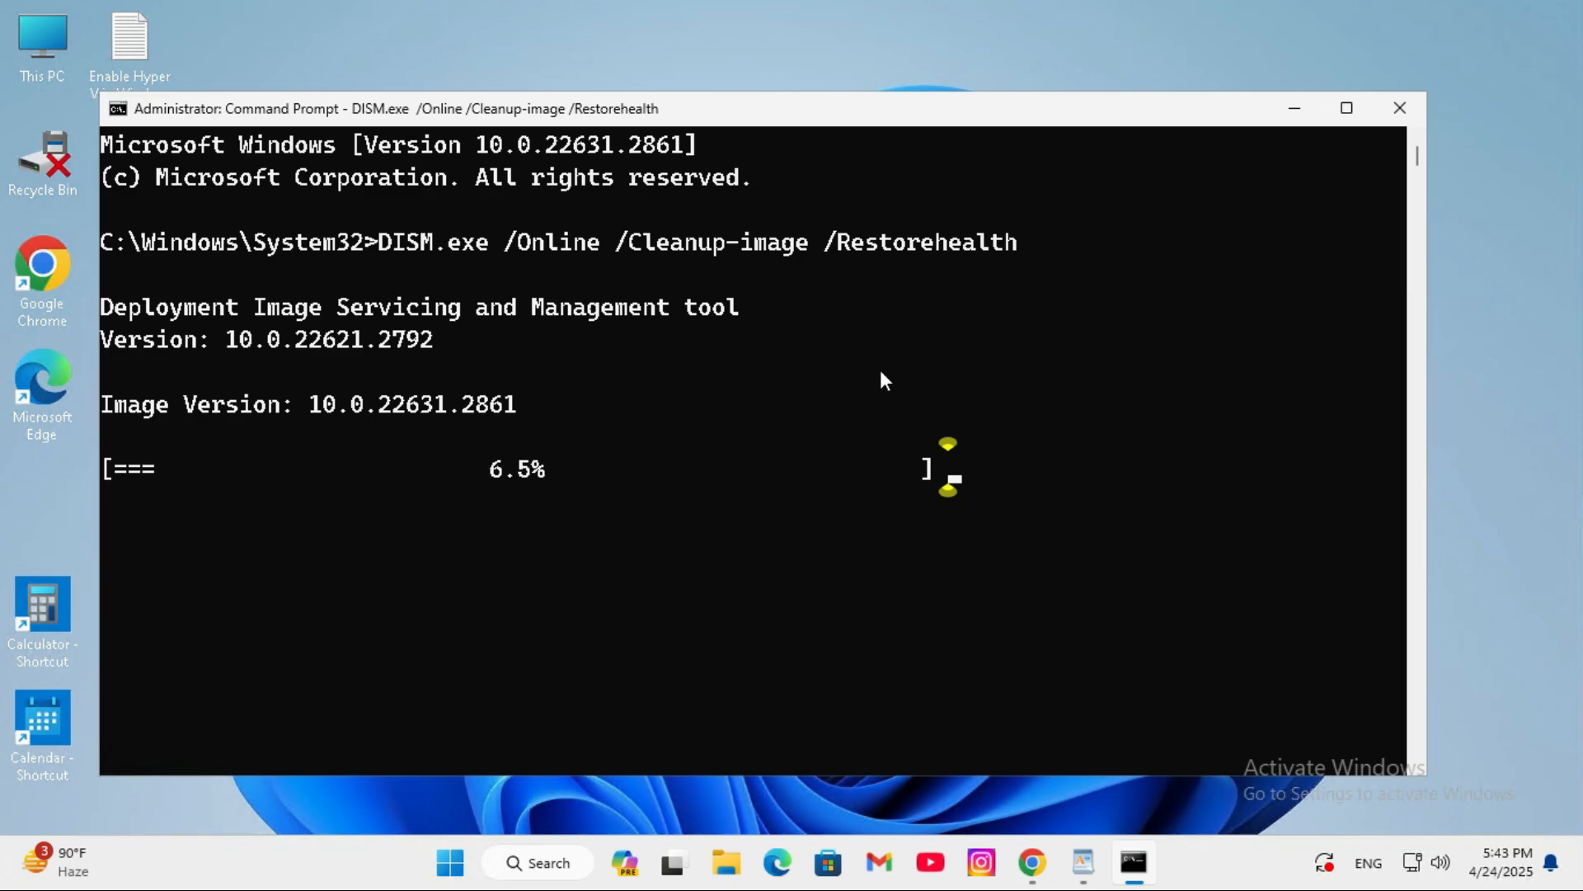
left_click(1400, 107)
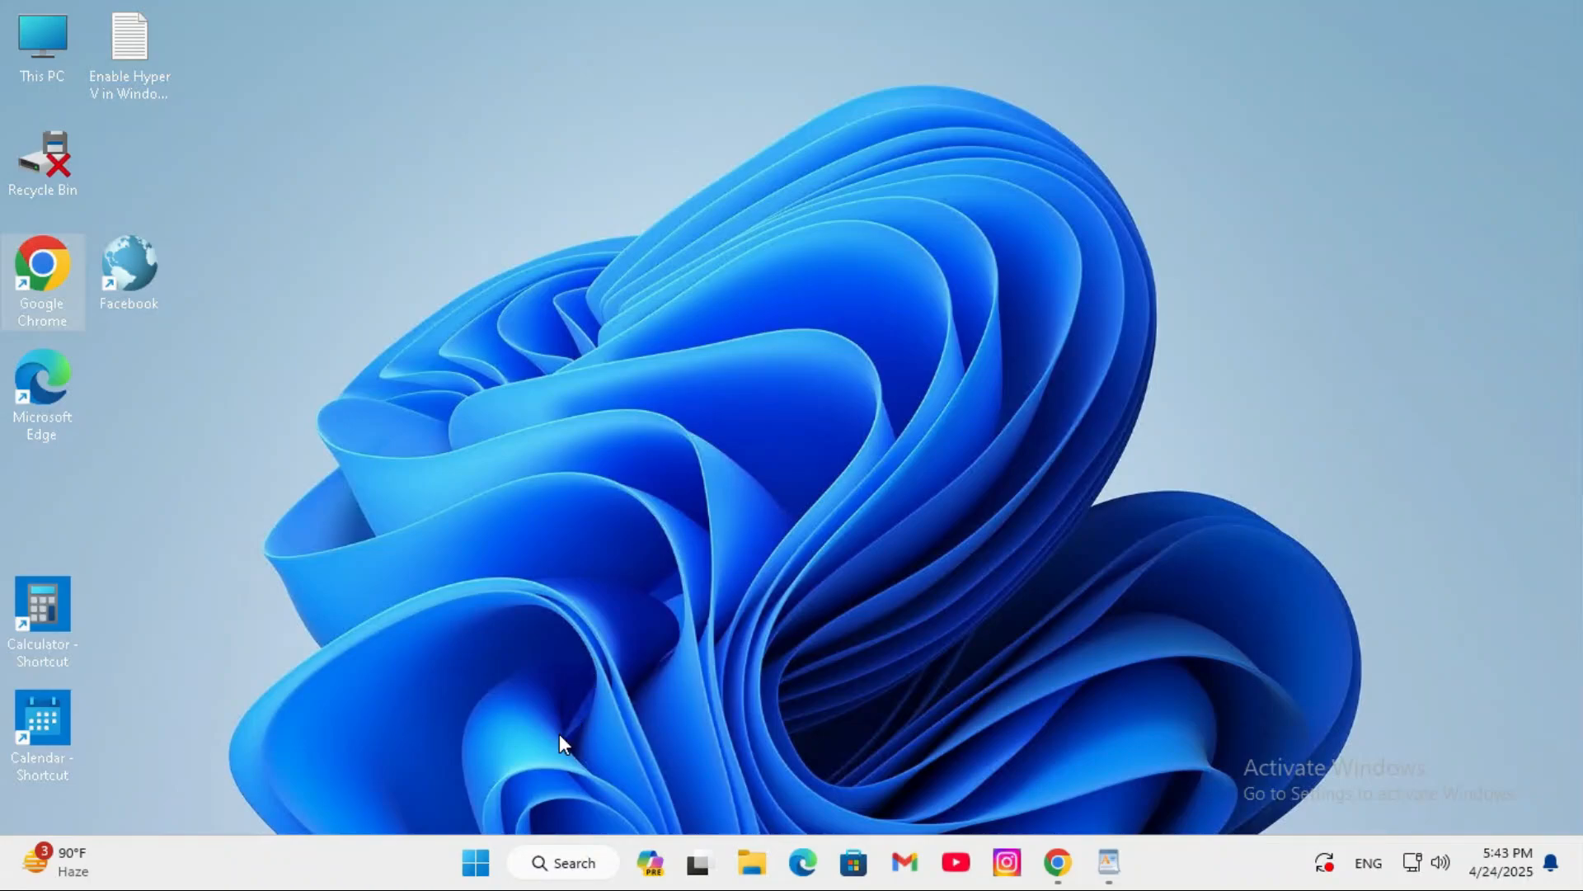
- Search for cmd, launch Command Prompt as administrator and allow it to make changes to the device
left_click(563, 862)
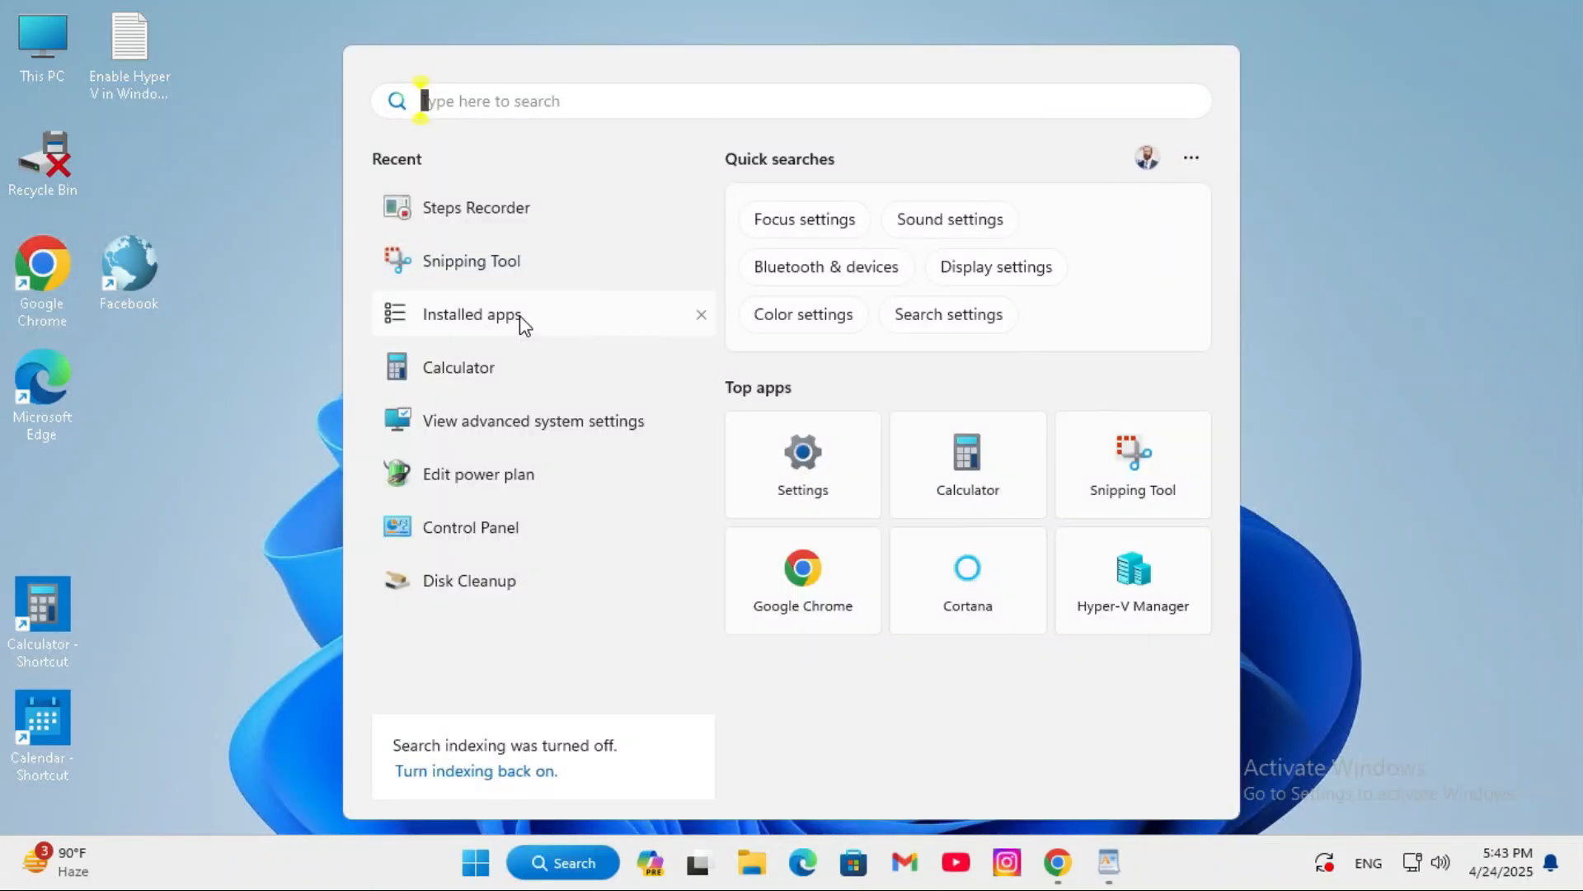
type("cmd")
right_click(444, 266)
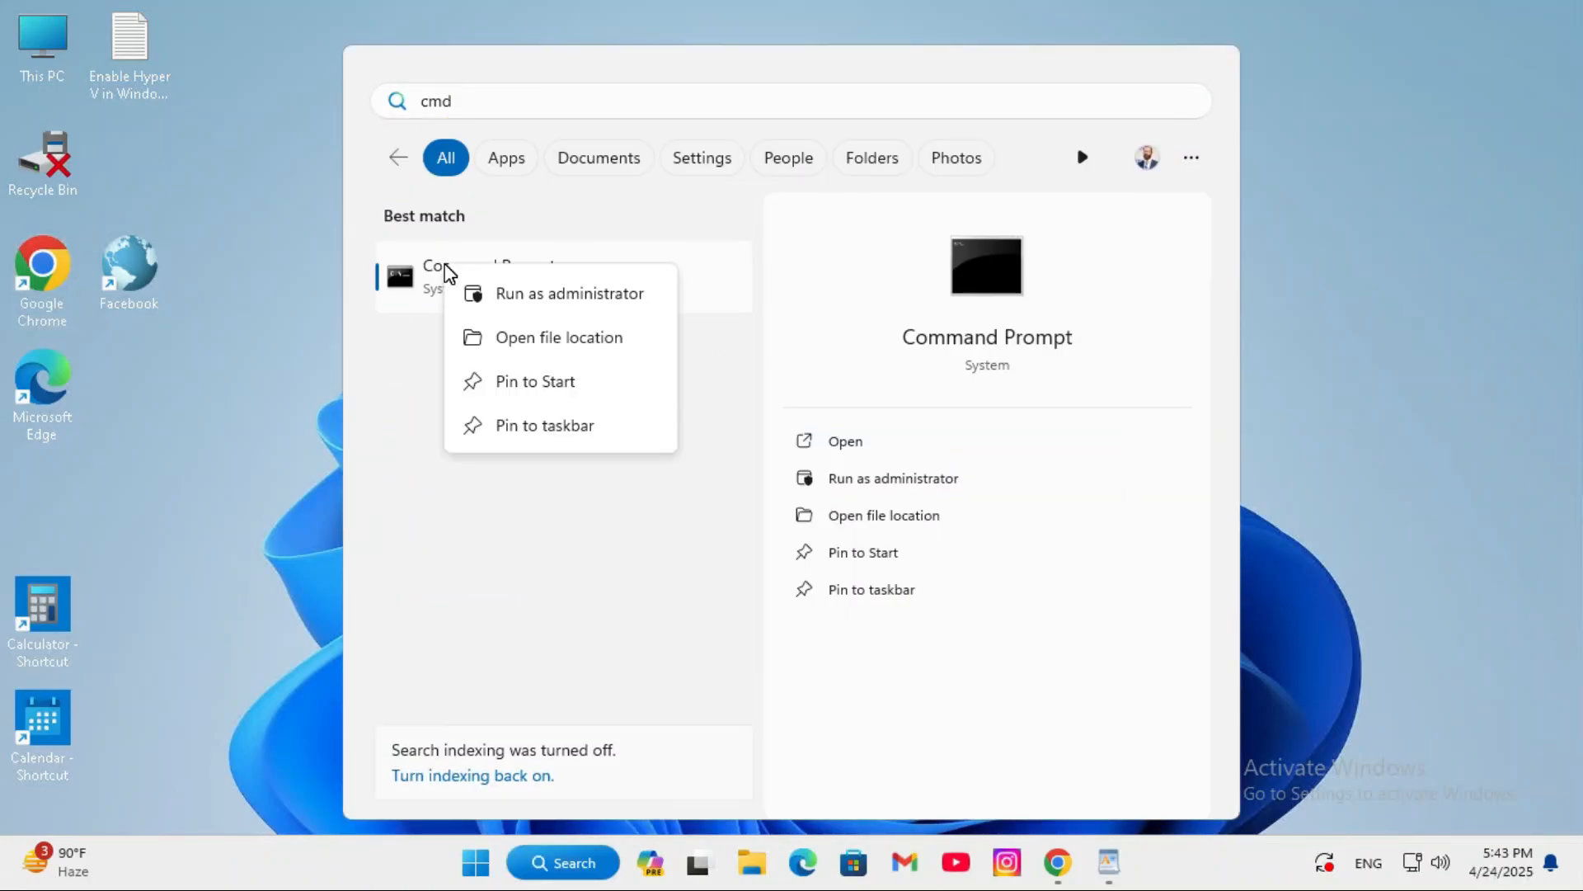
left_click(533, 298)
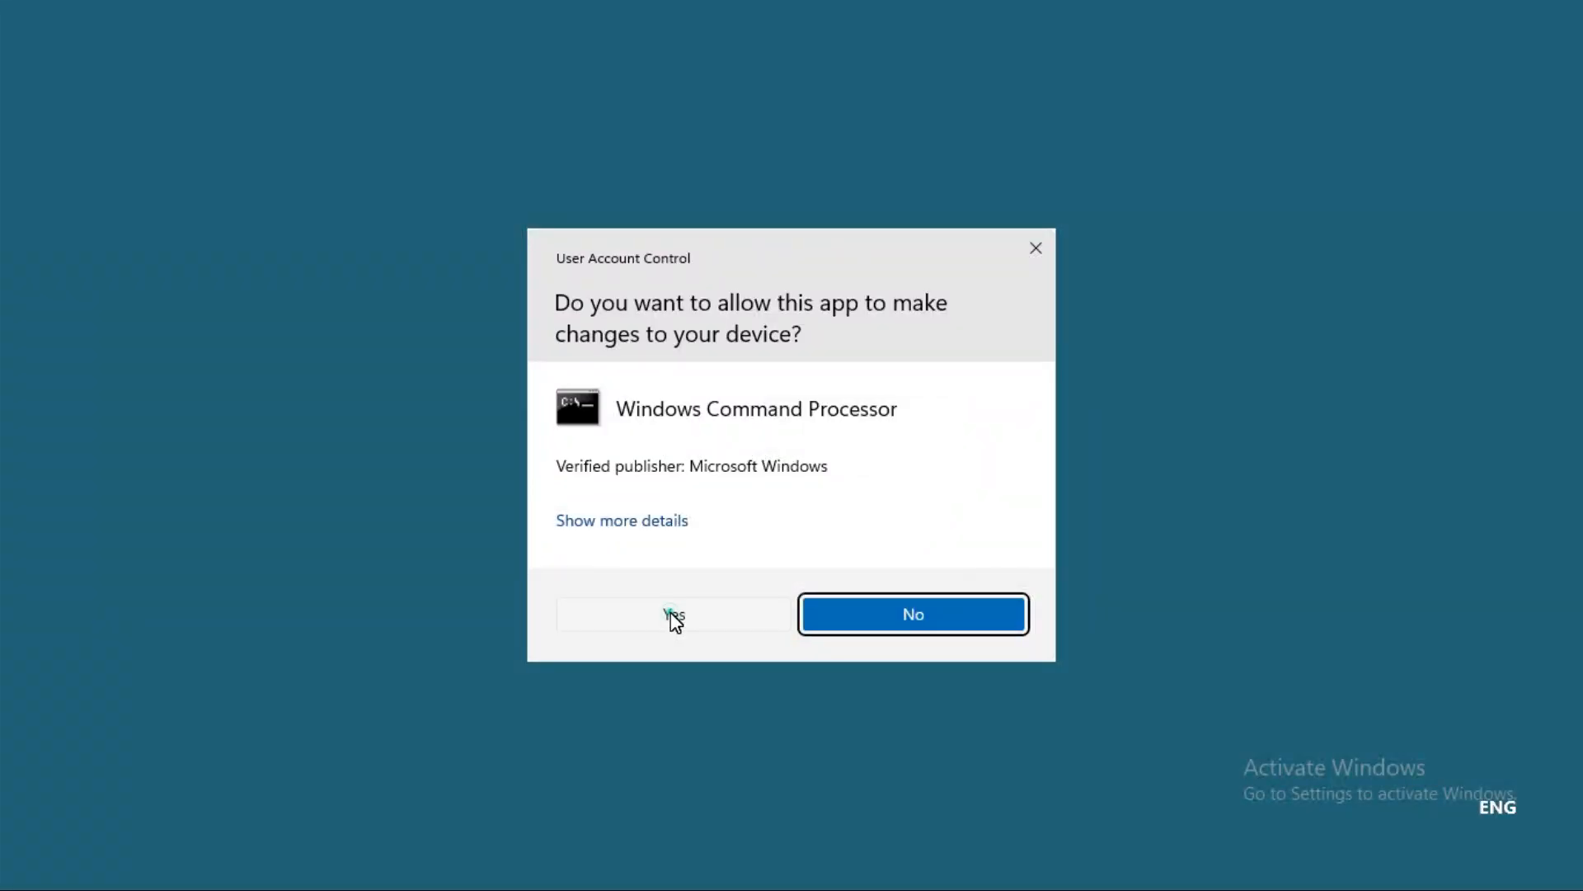
left_click(671, 616)
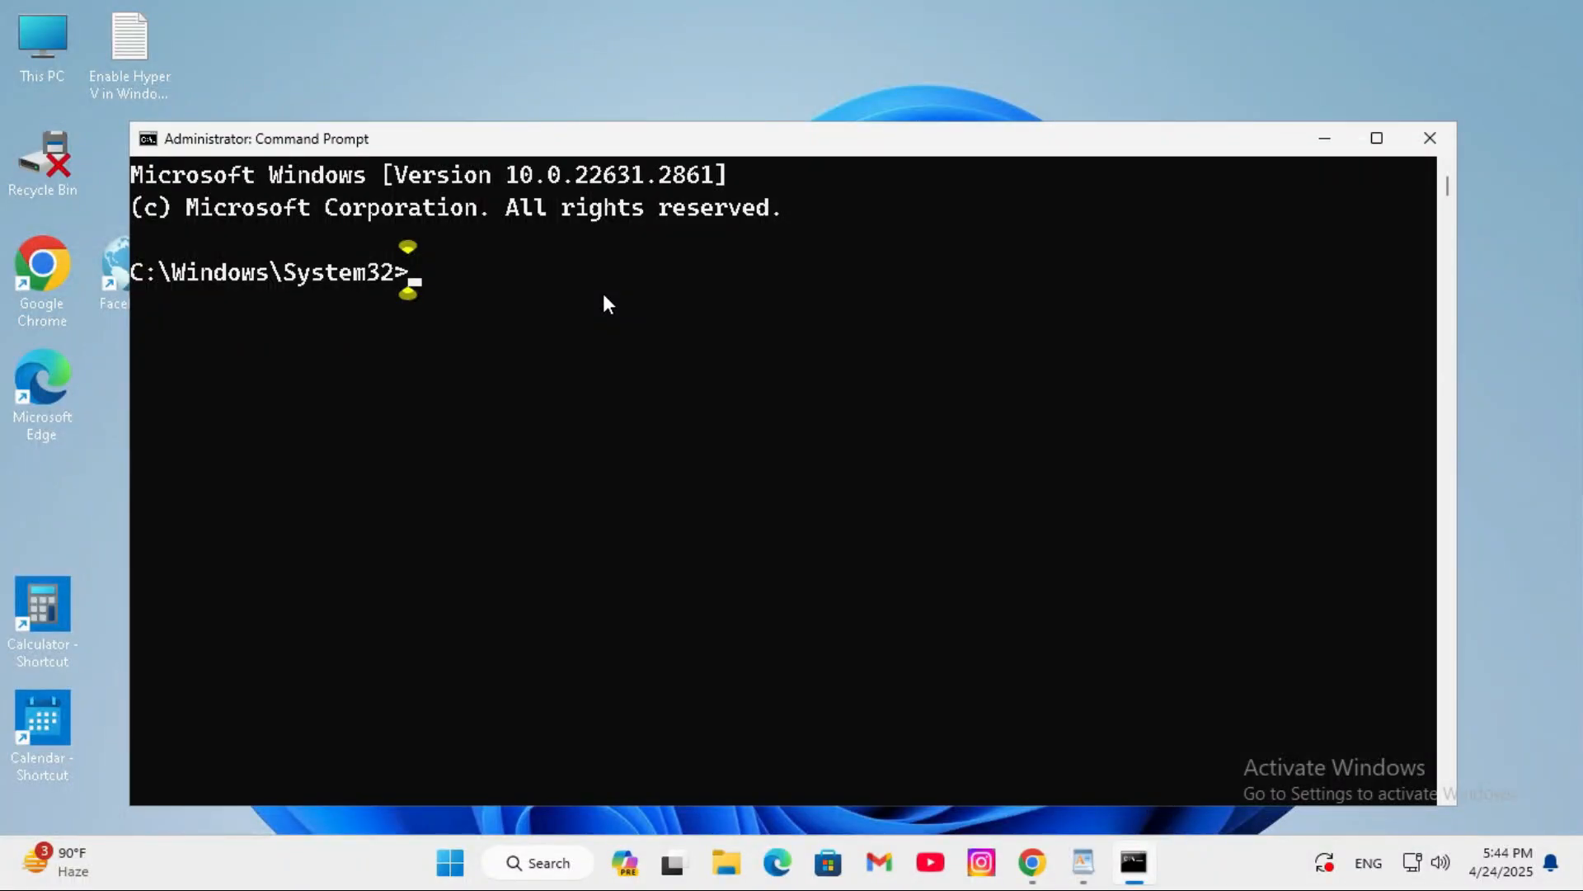
- Scan the system files by running sfc /scannow, and close Command Prompt
type("sfc /scannow")
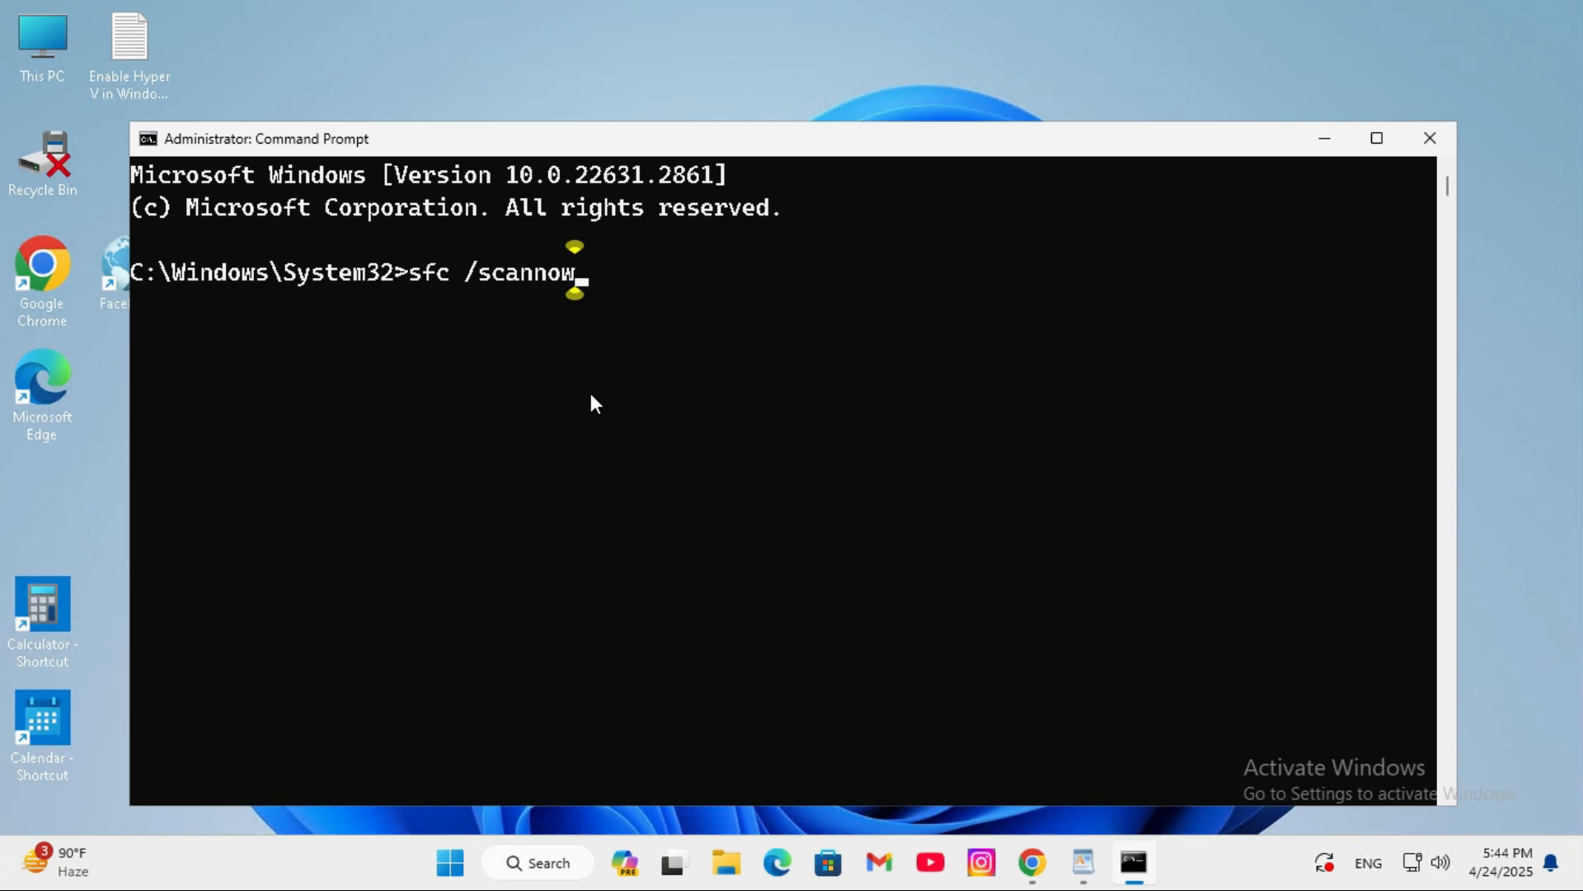
key("Return")
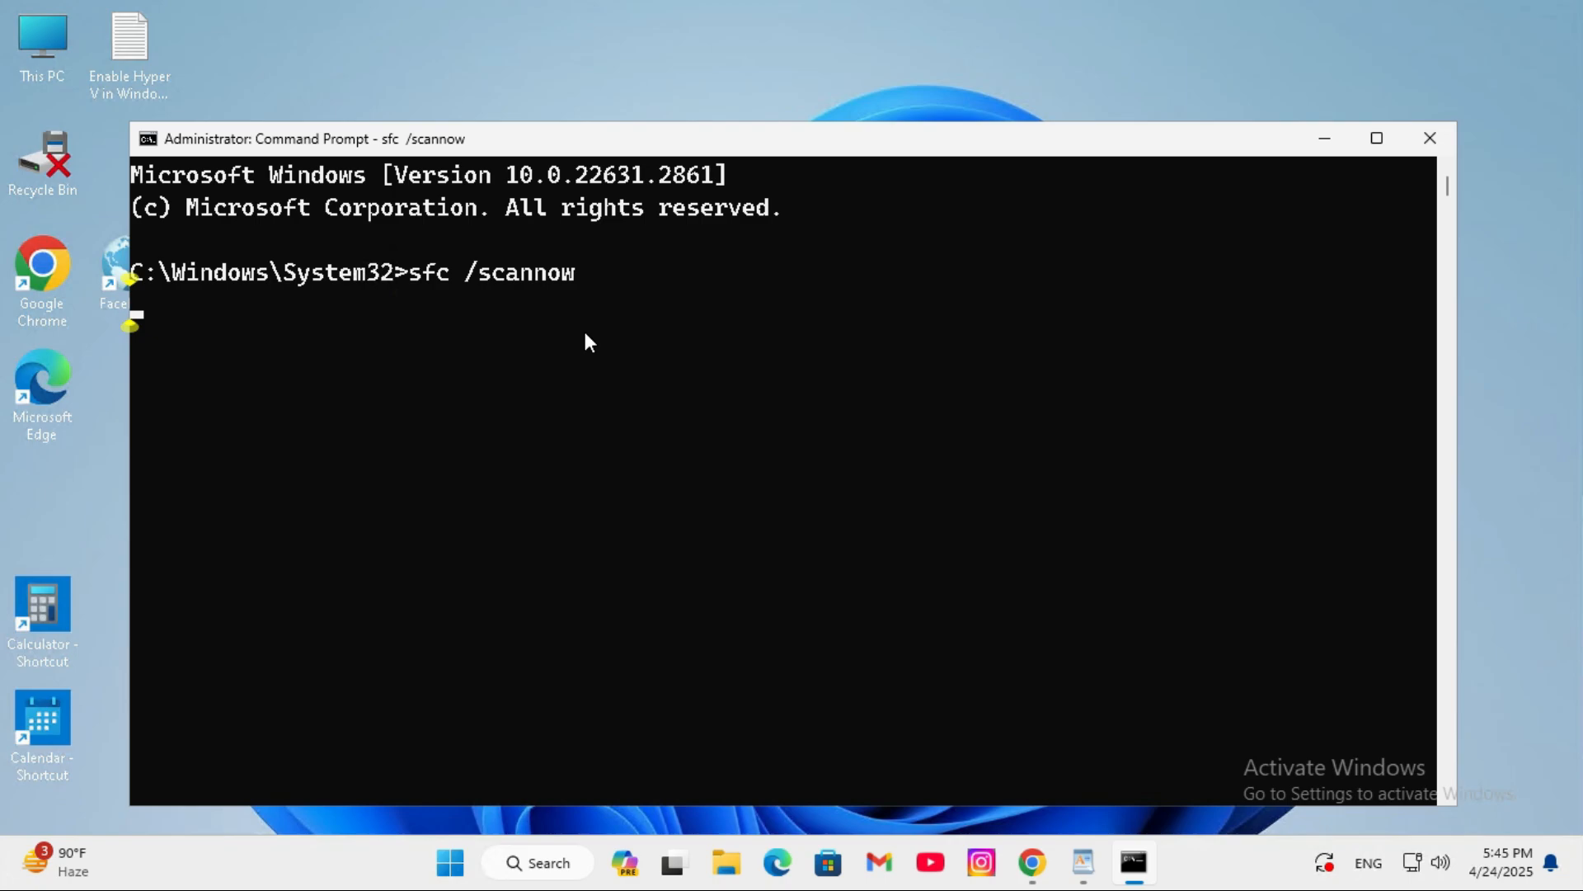
left_click(1420, 141)
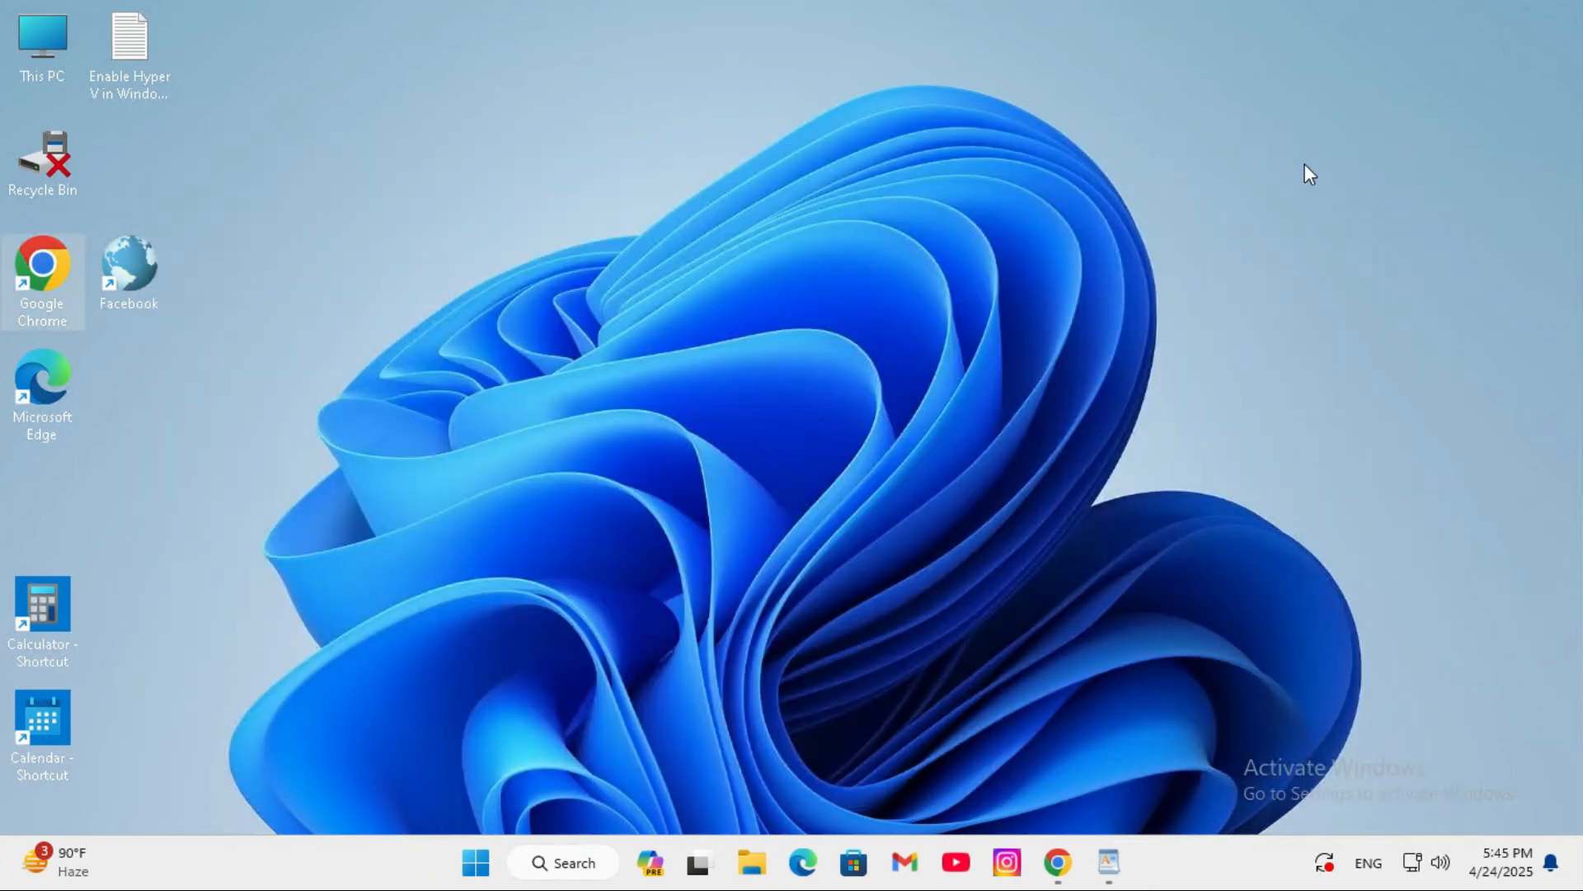
- Find cmd again and open a new Command Prompt with administrator rights, approving the elevation request
left_click(566, 862)
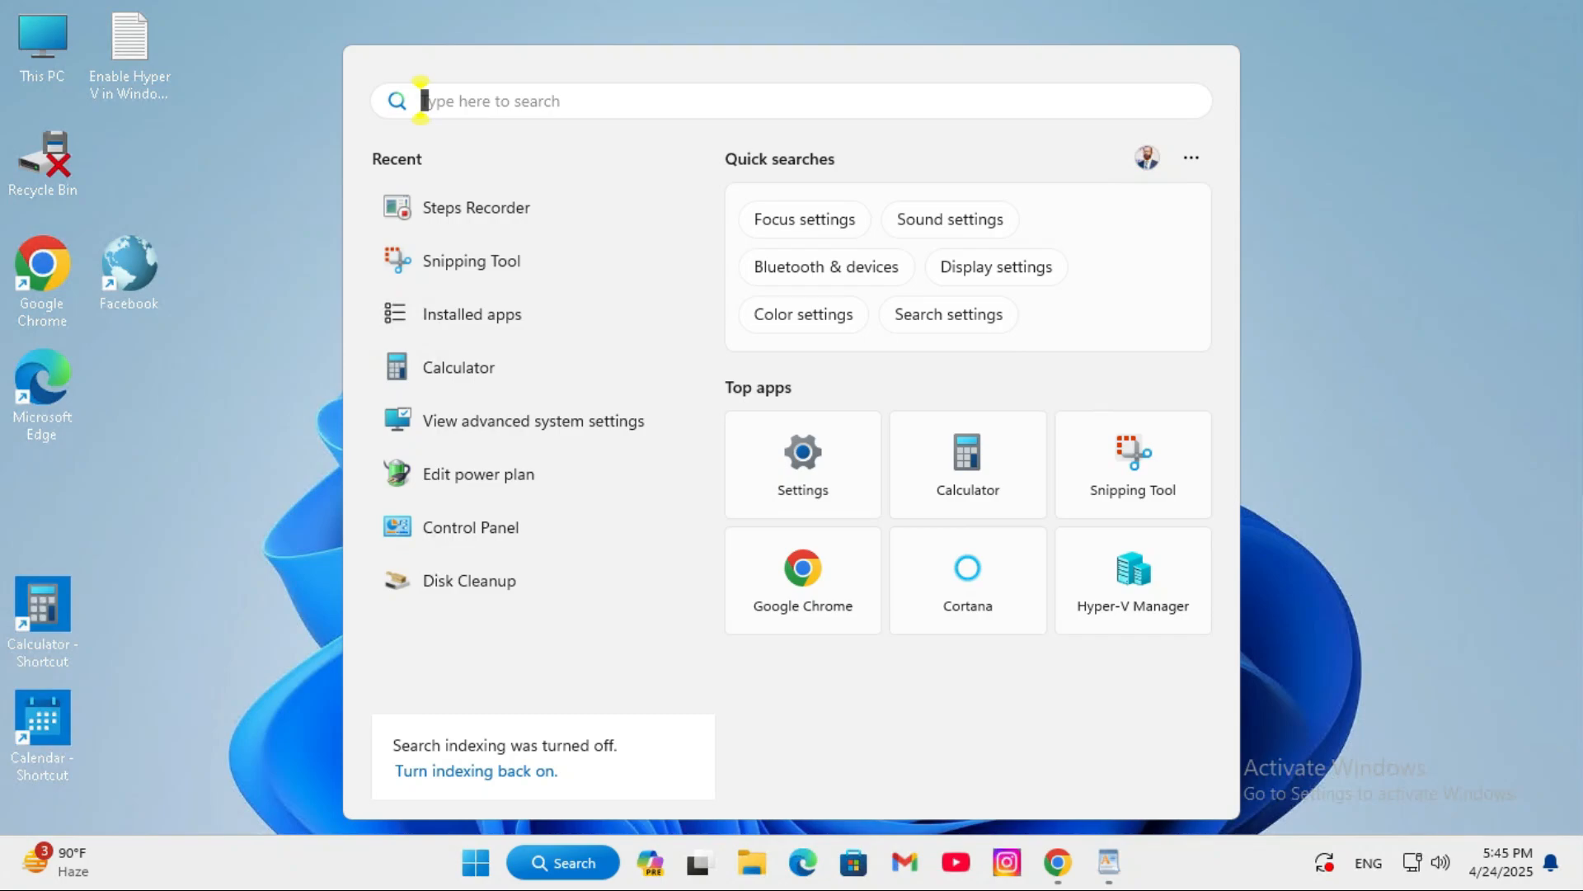
type("cmd")
right_click(458, 268)
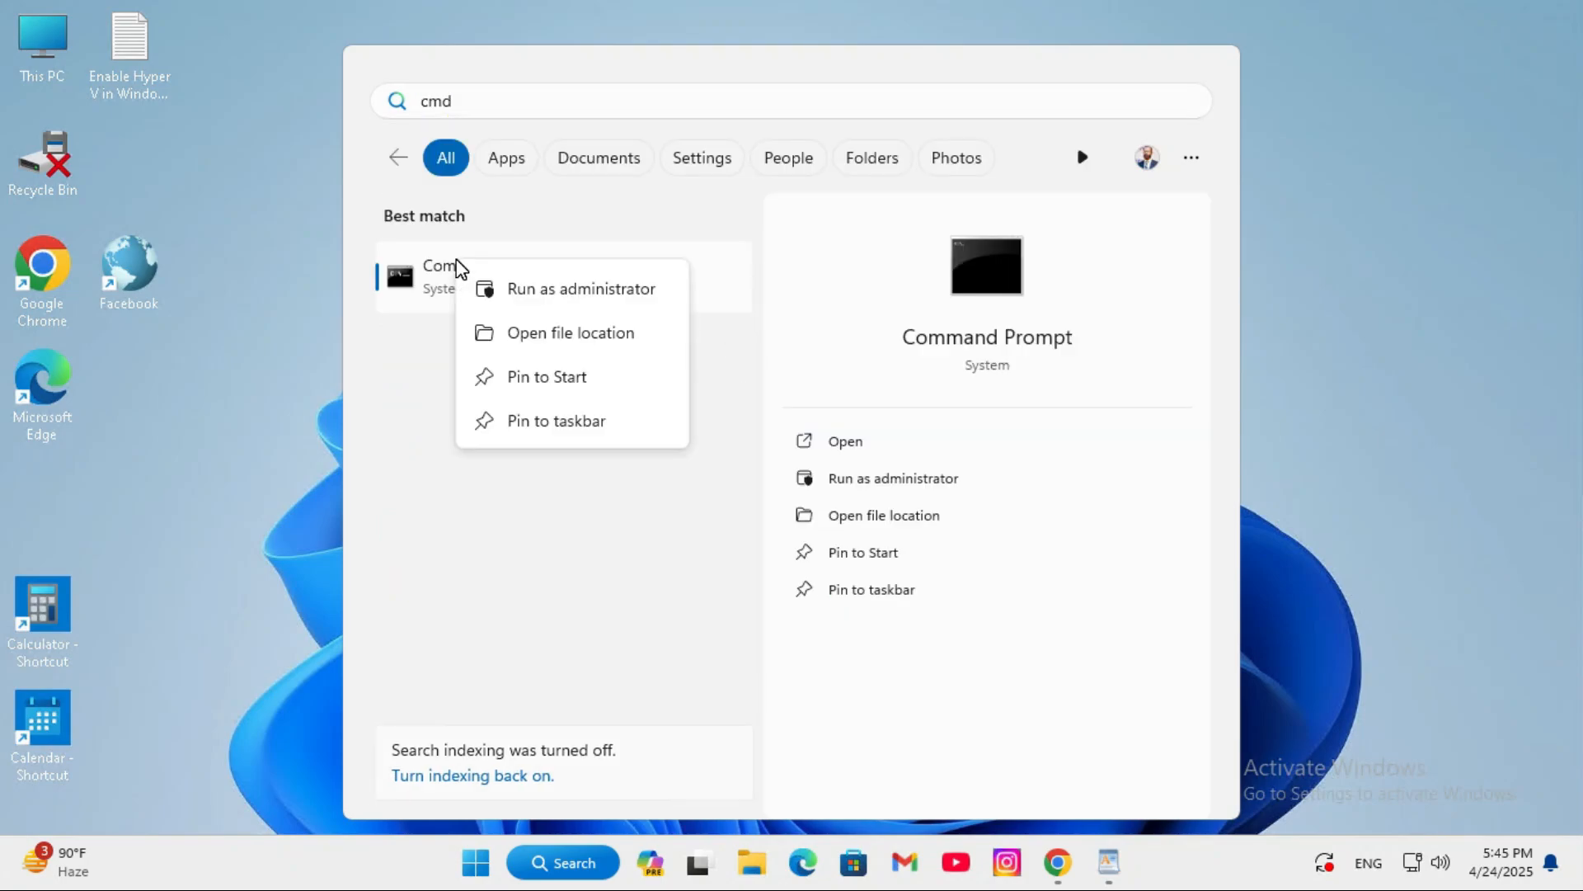
left_click(549, 288)
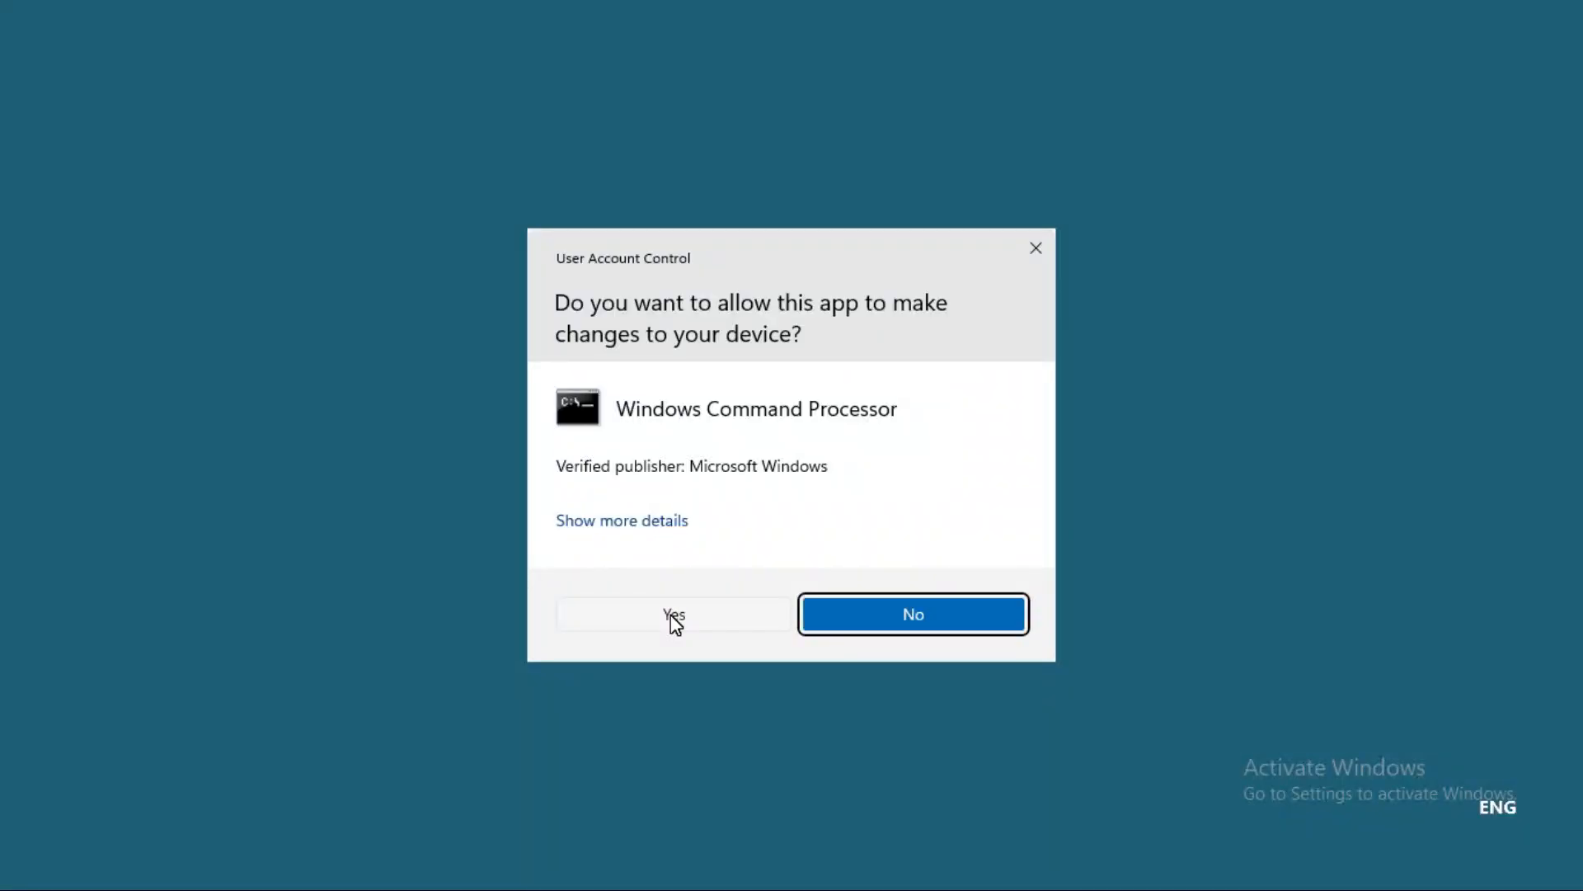
left_click(671, 618)
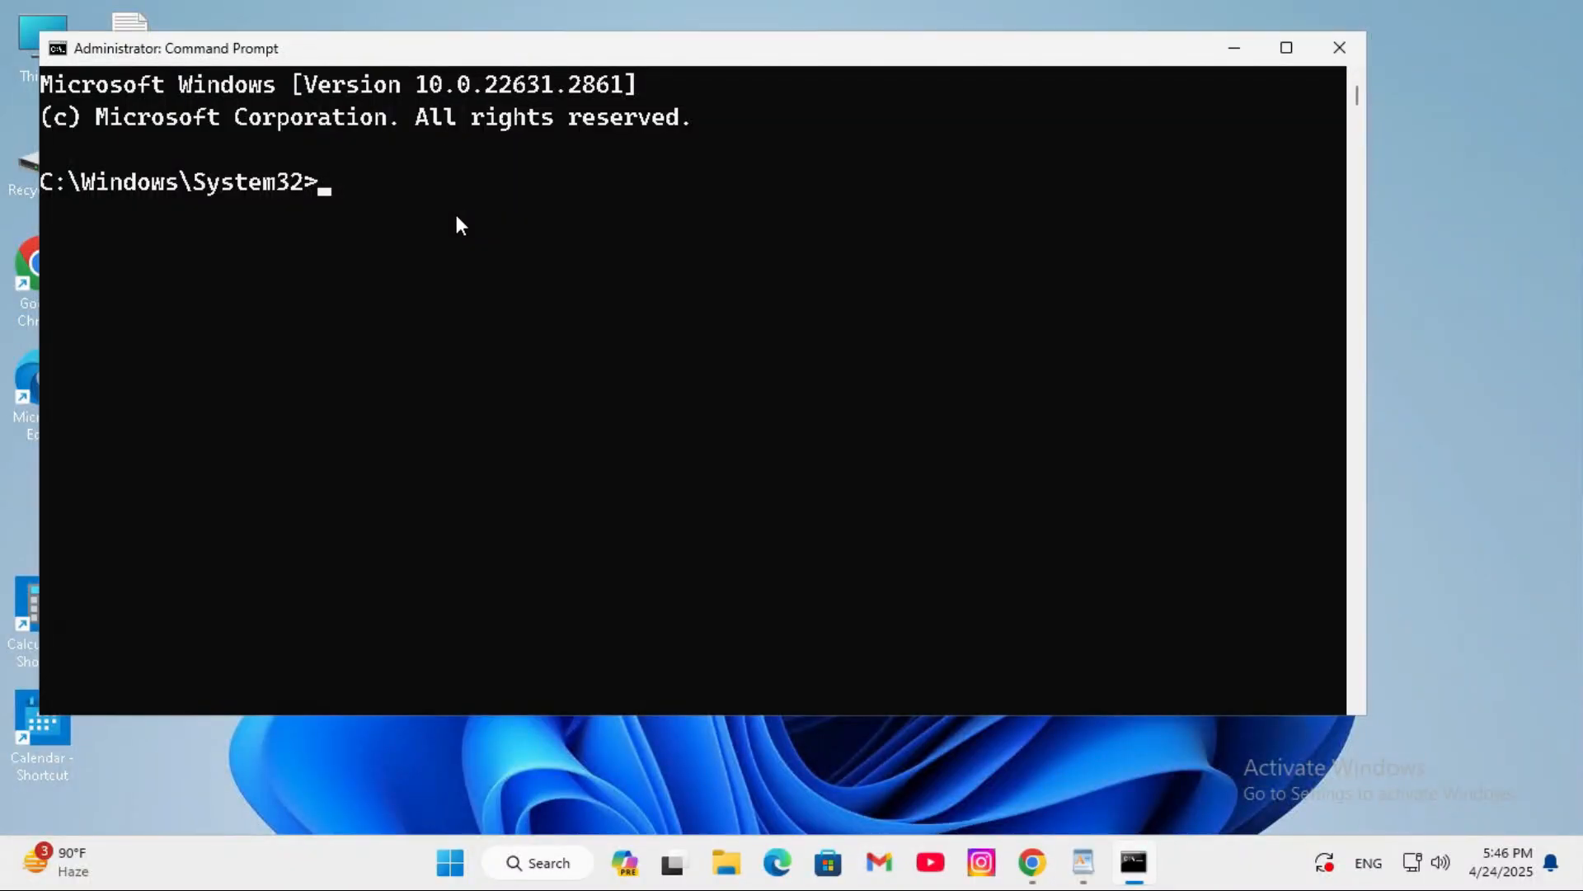
- Run chkdsk c: /f /r to check the C: drive for errors
type("chkdsk c: /f /r")
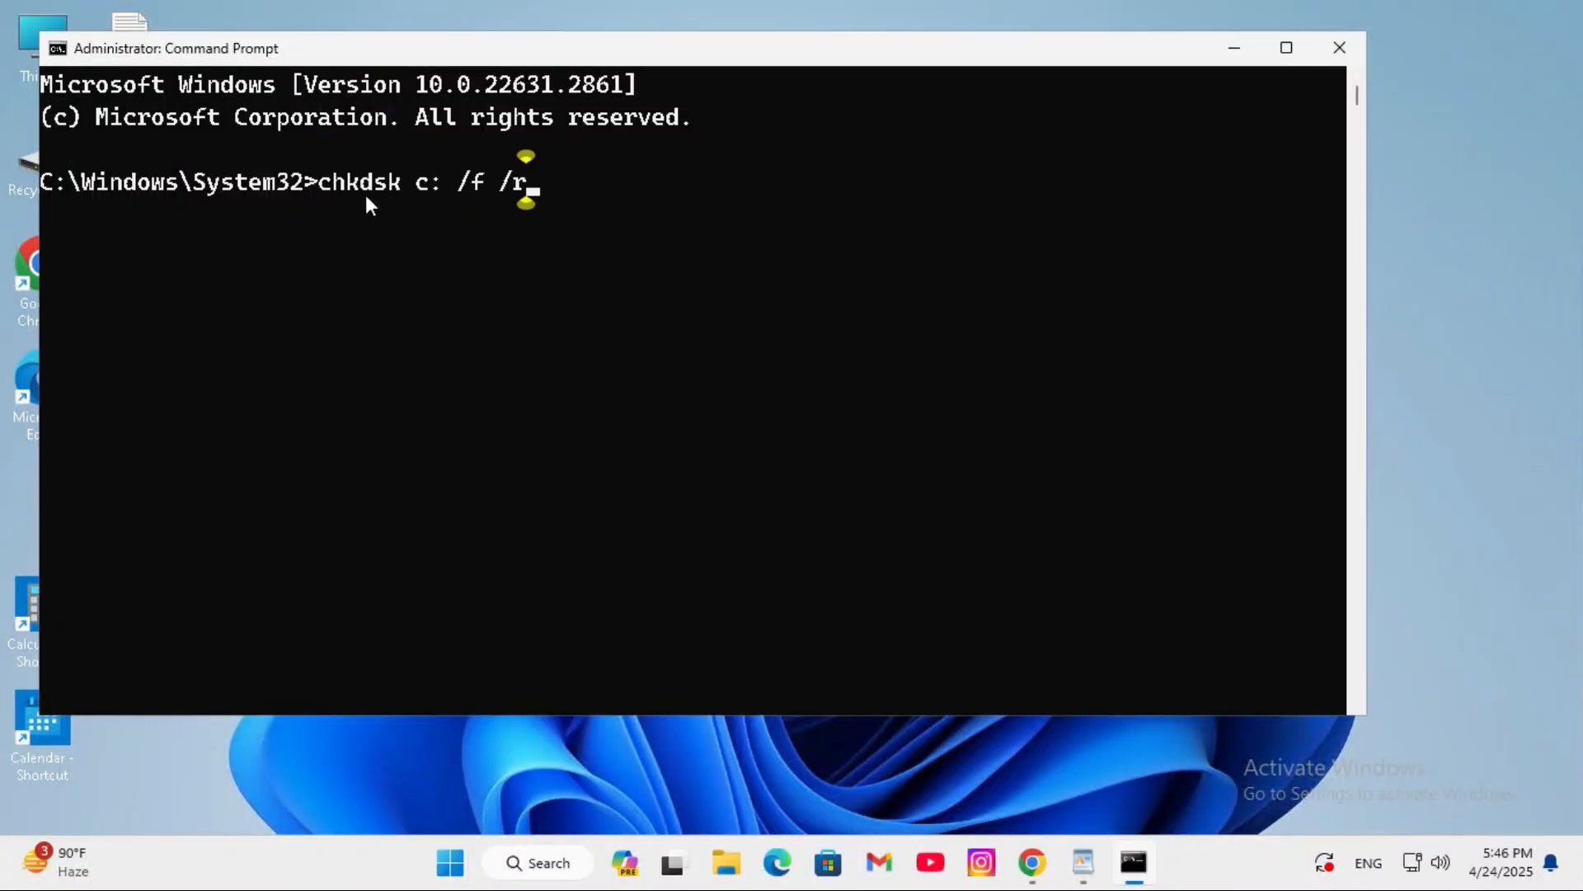
left_click_drag(402, 195, 440, 198)
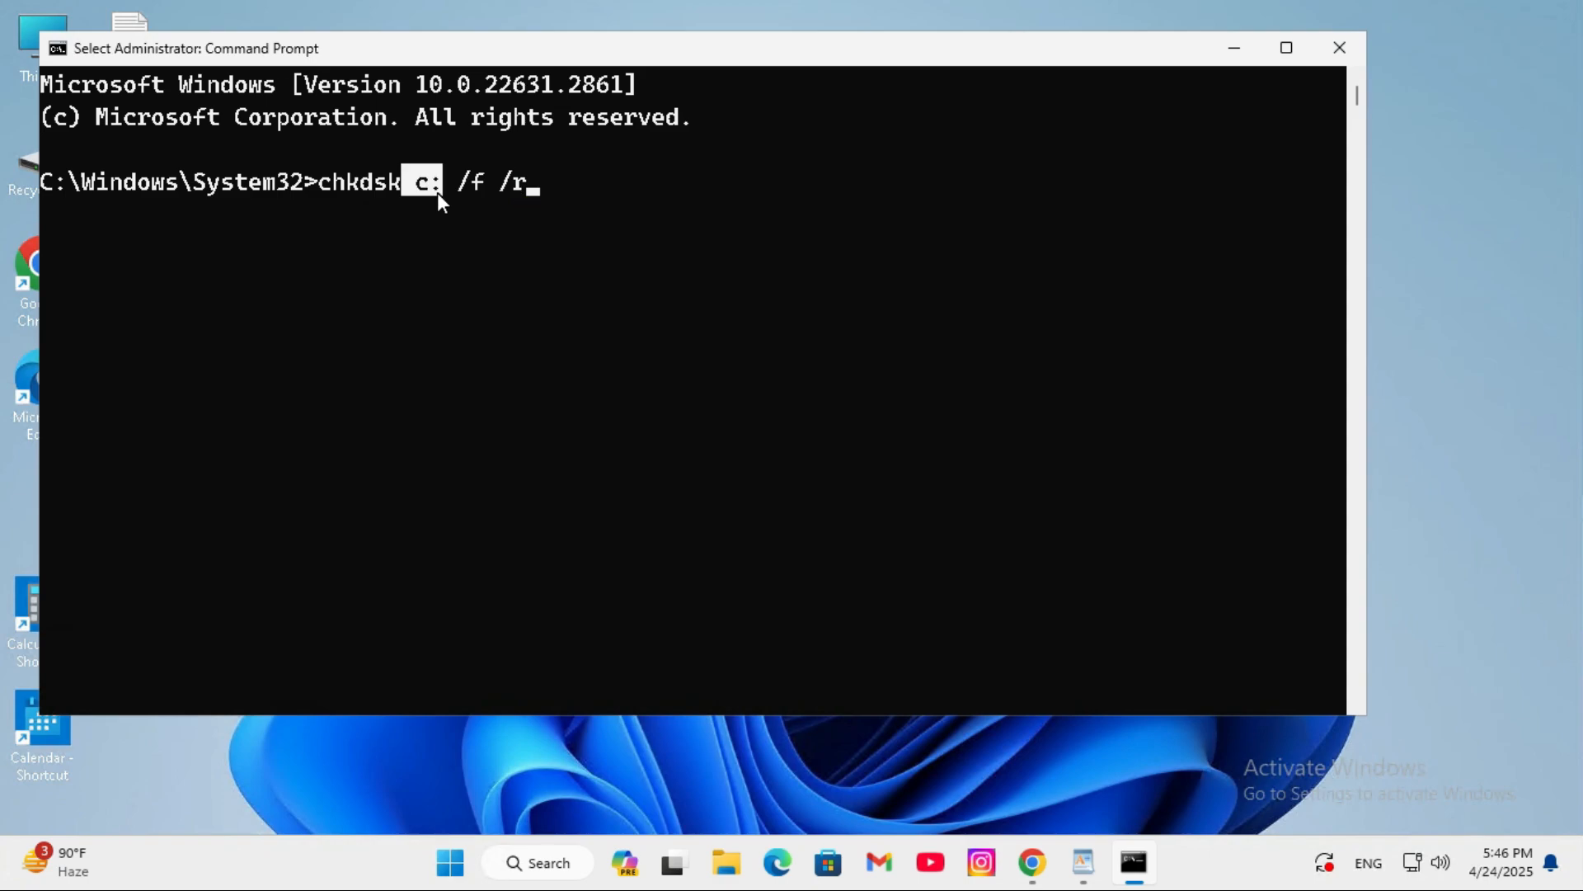
left_click(476, 186)
left_click(545, 188)
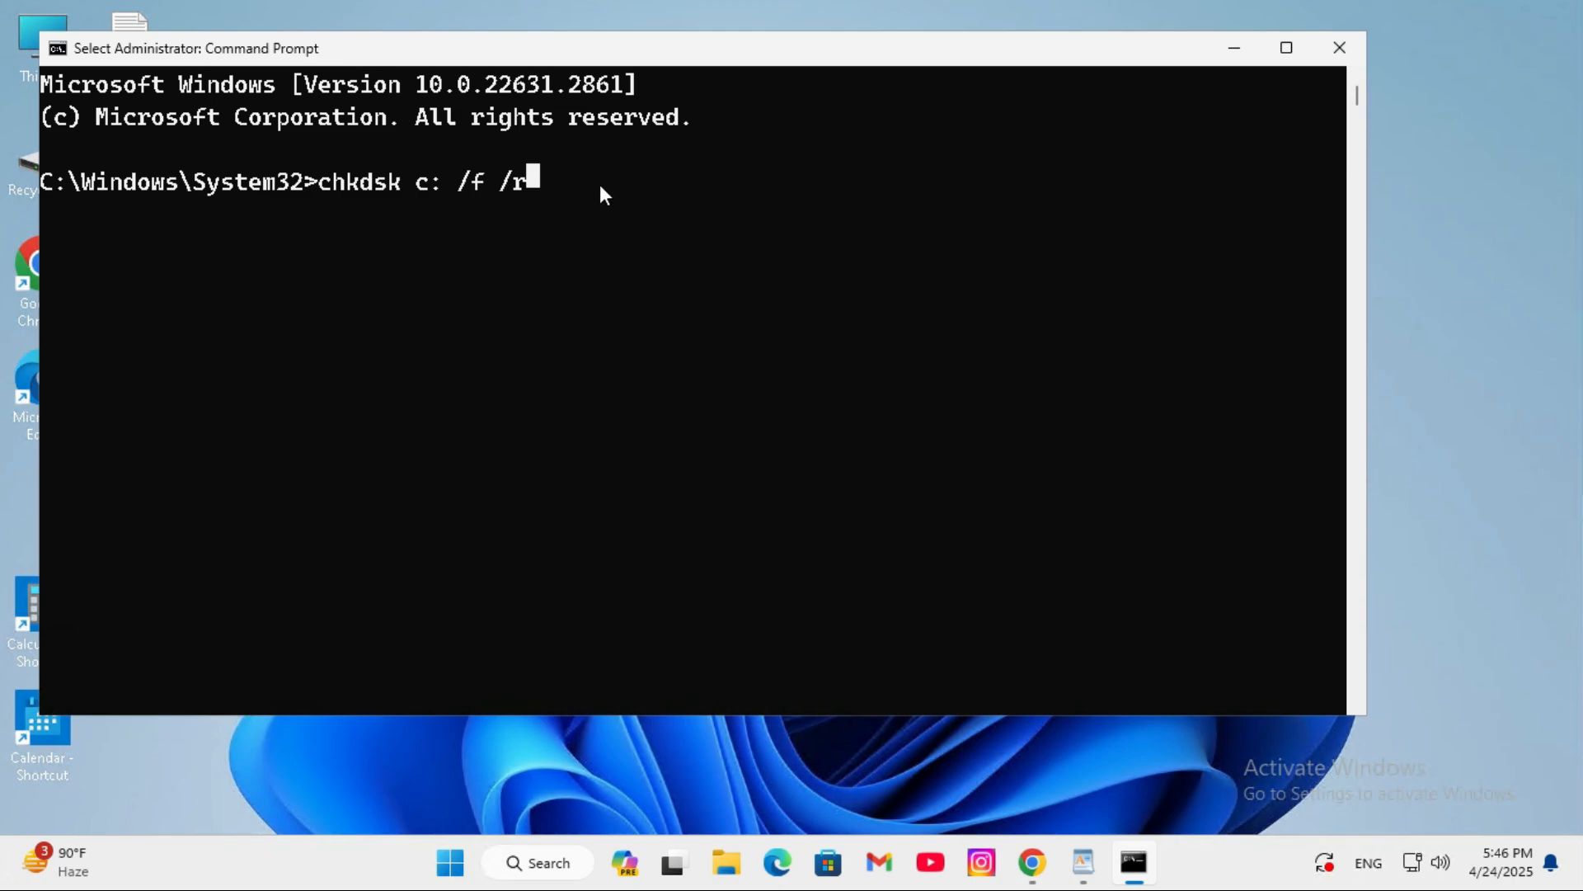
key("Return")
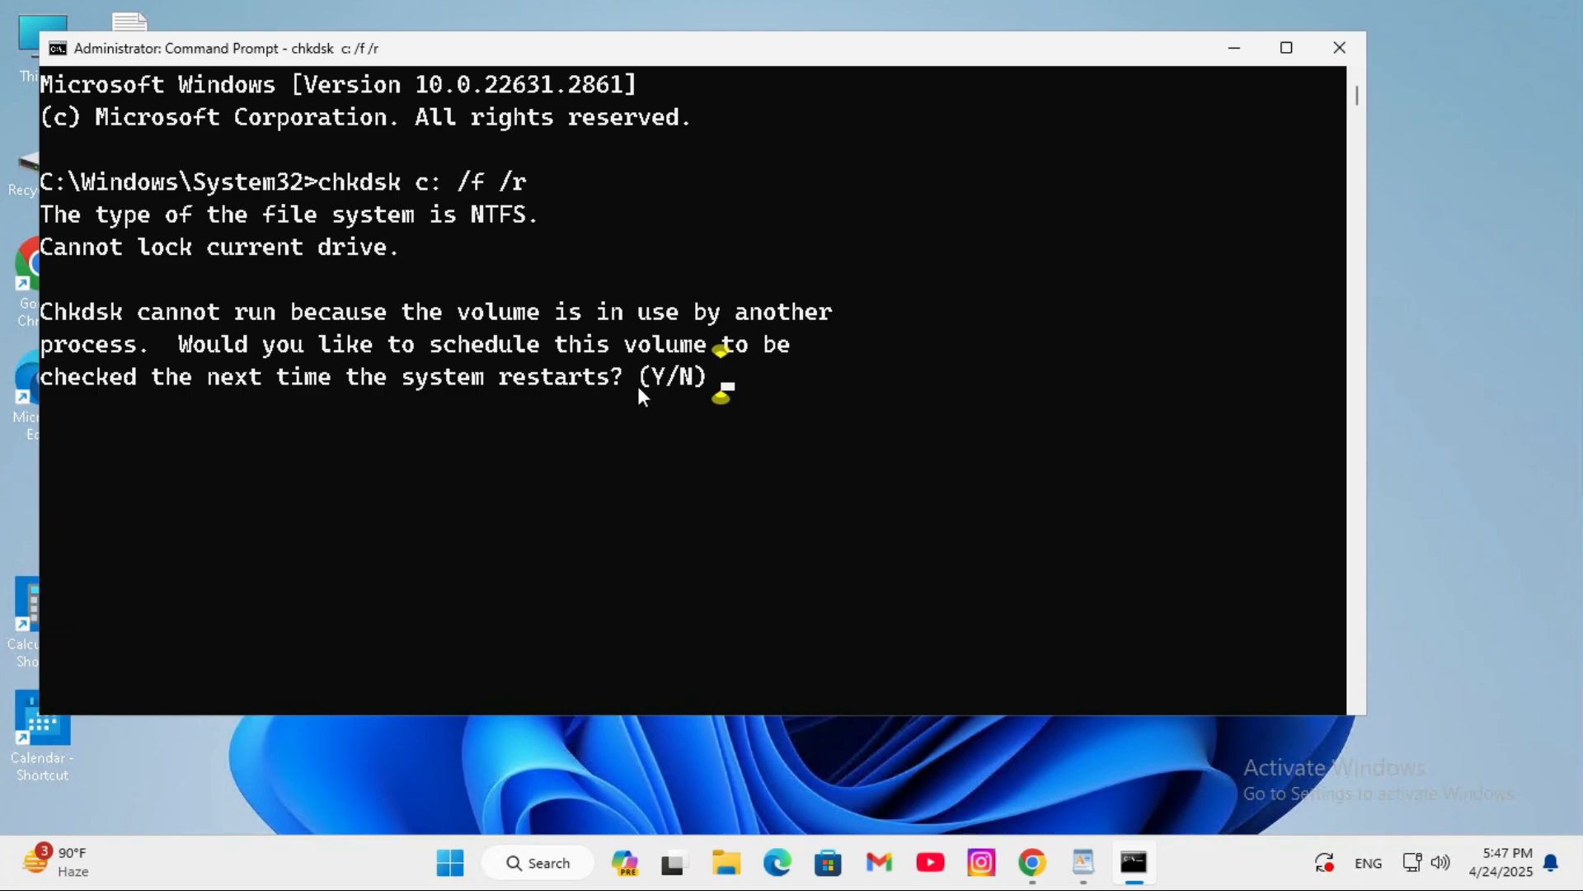
- Answer Y to schedule the volume check for the next system restart, and close Command Prompt
type("Y")
key("Return")
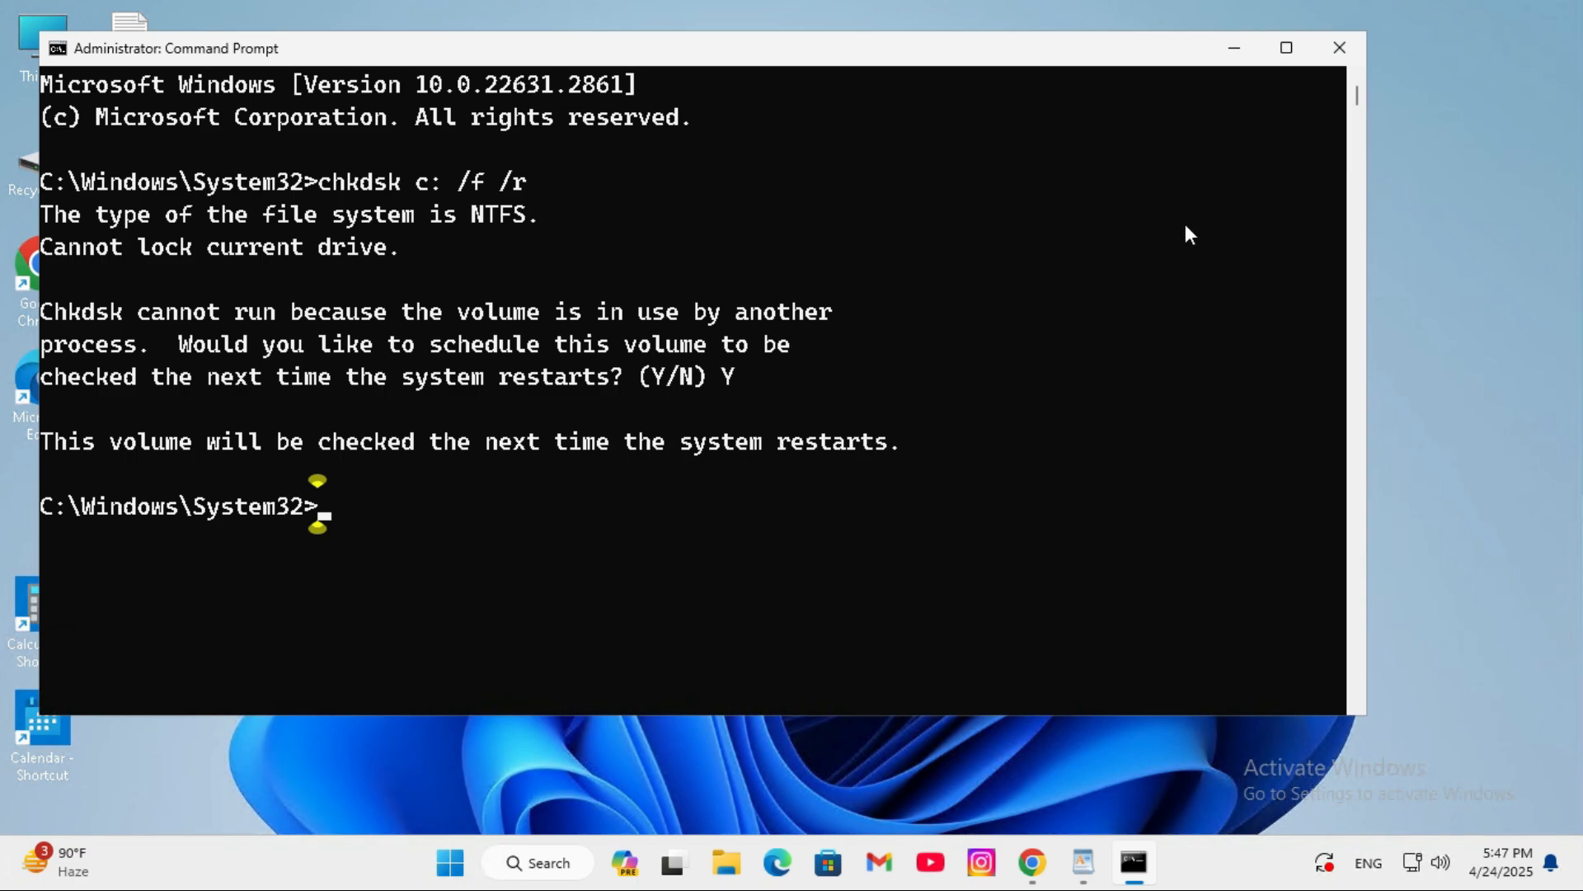
left_click(1323, 58)
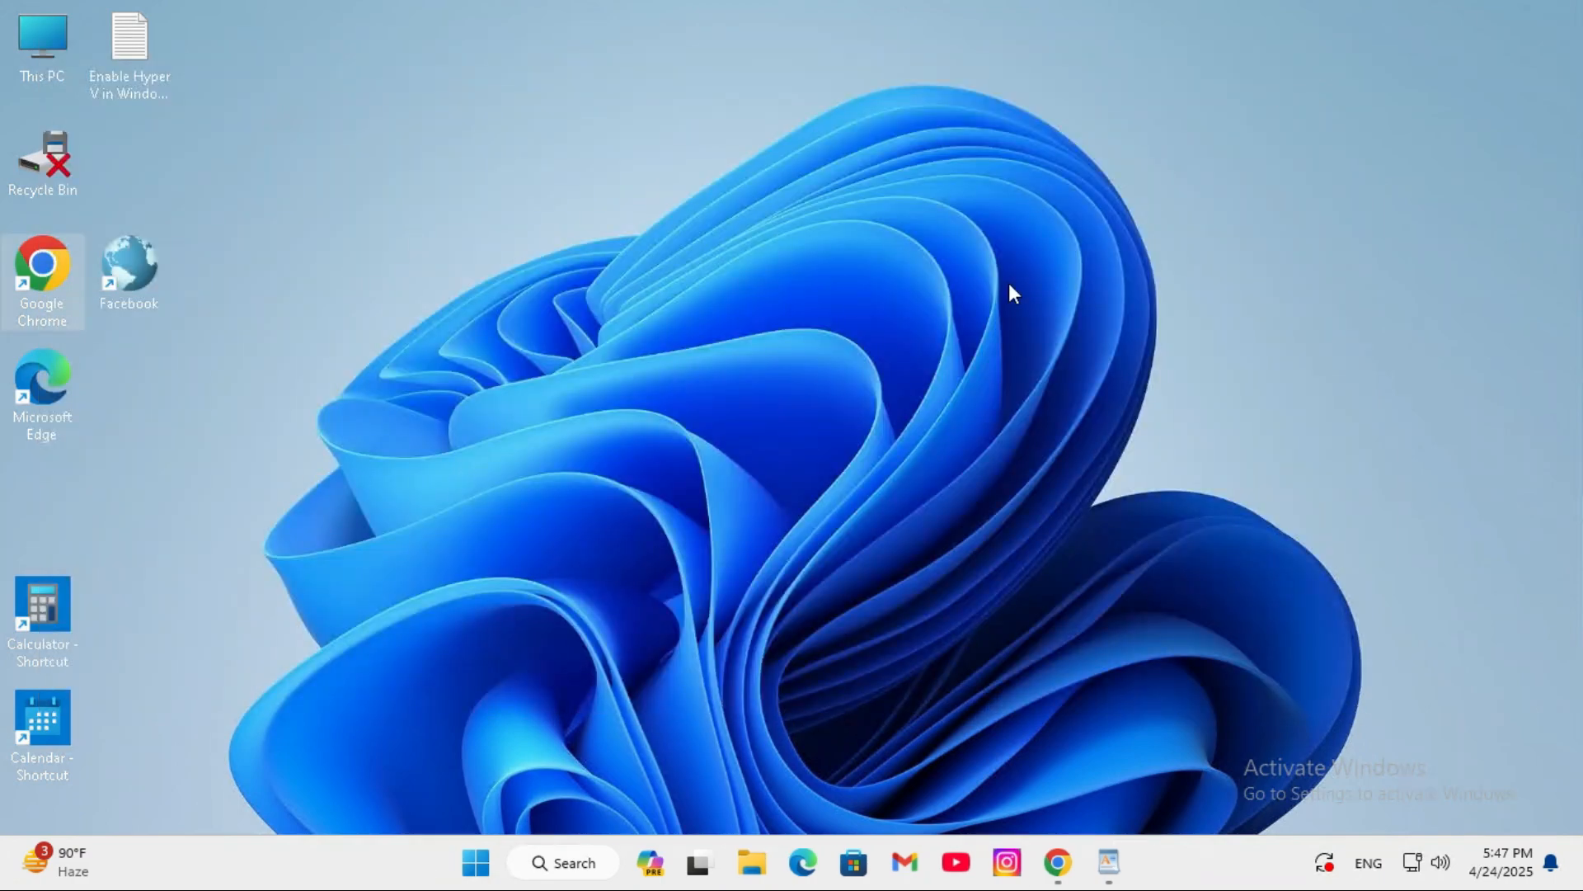
- Open the computer's power options
left_click(475, 861)
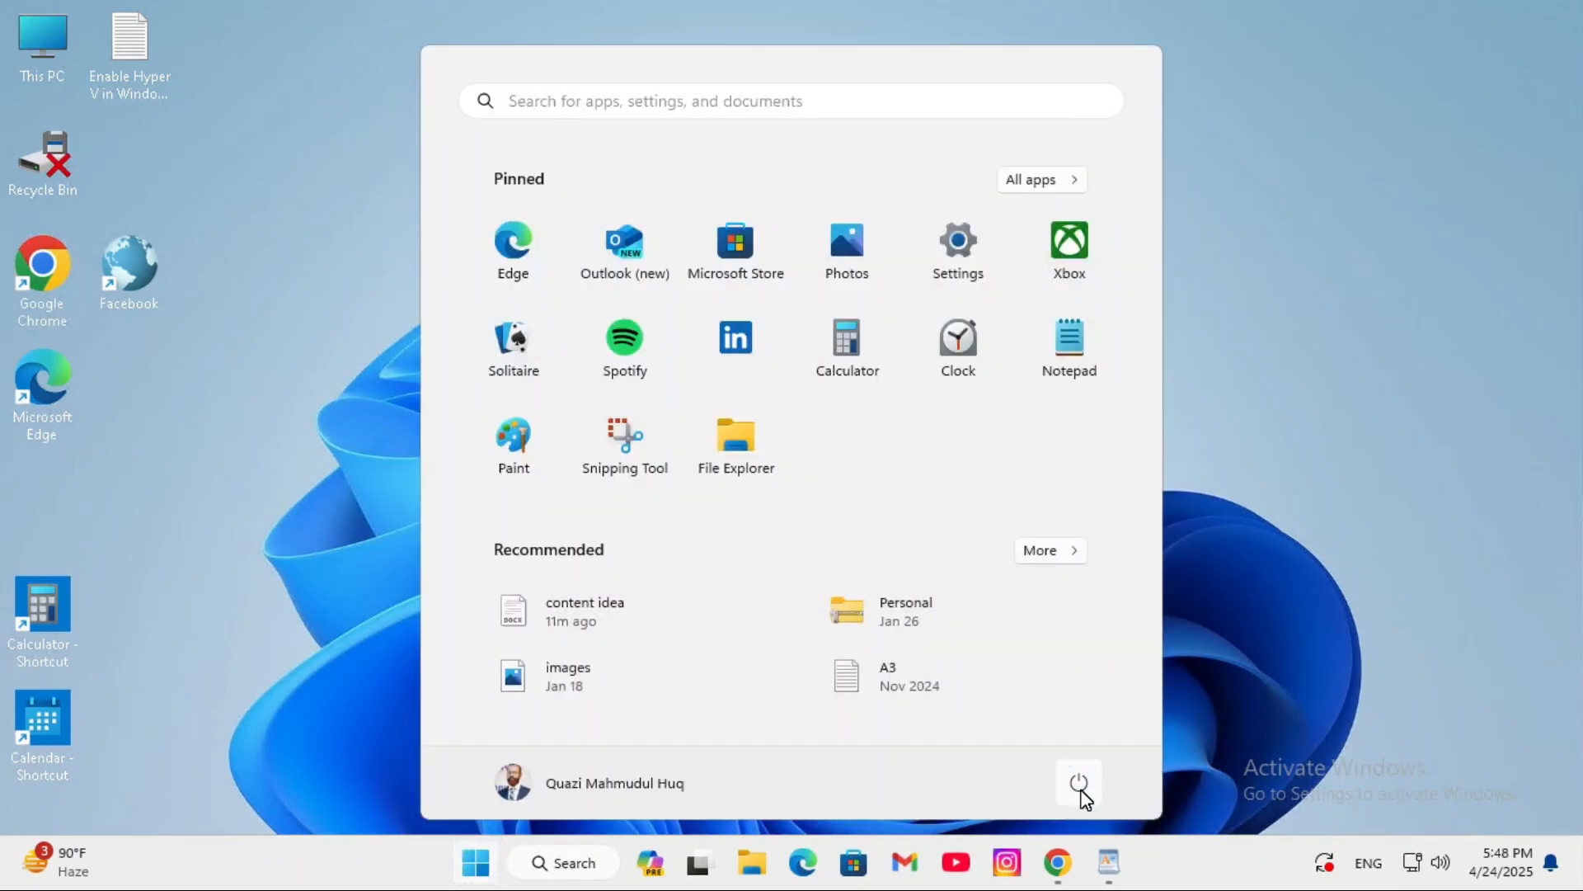
left_click(1079, 784)
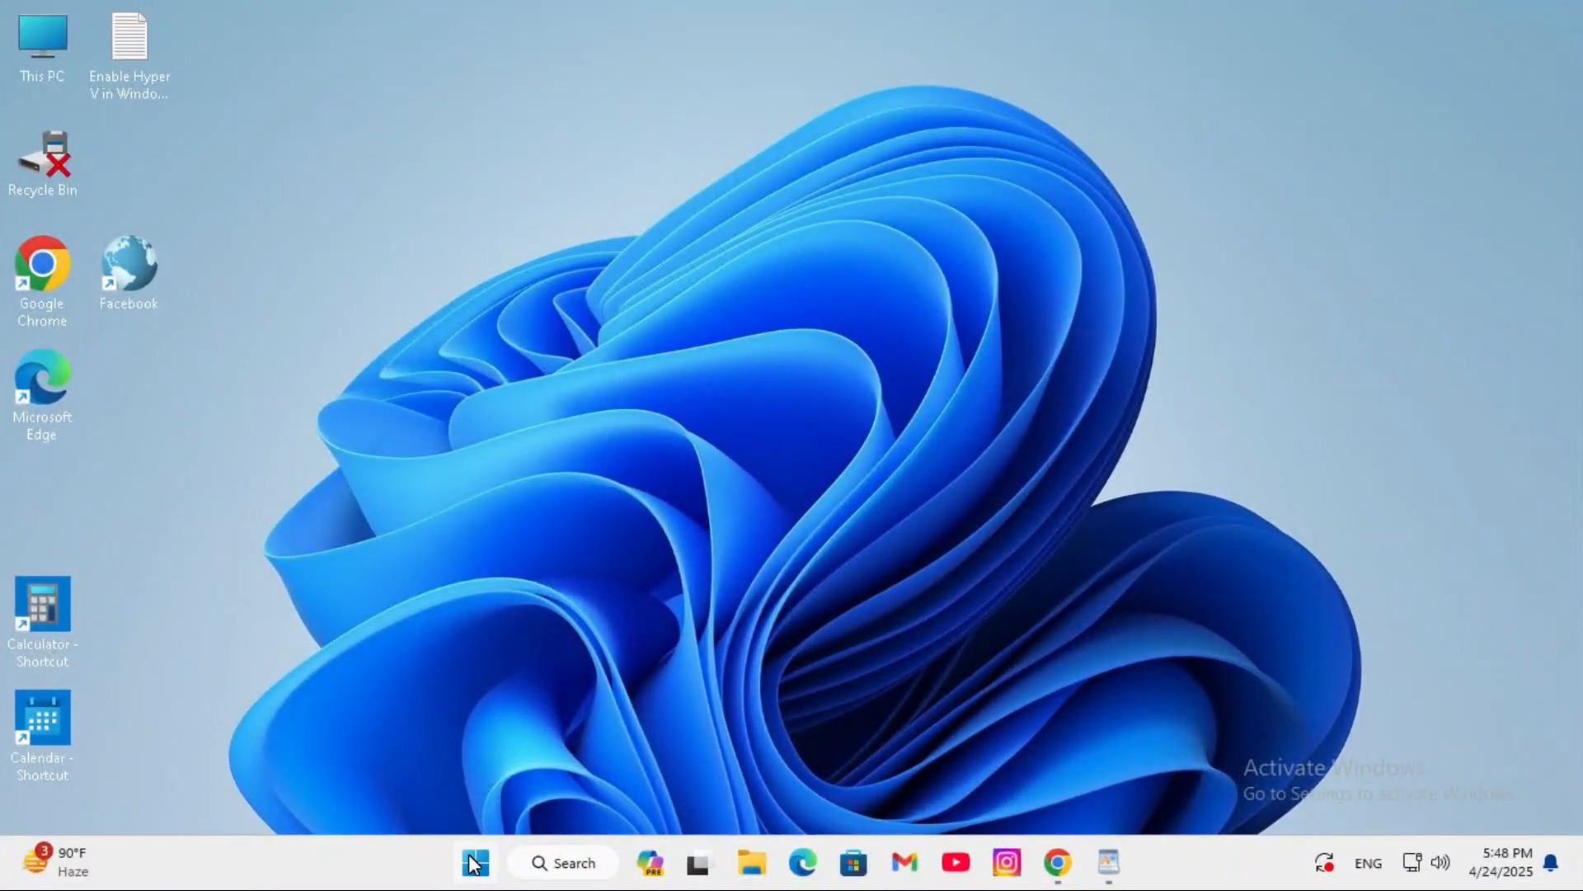
- Open the Windows Temp folder by entering temp as the Run command
right_click(474, 864)
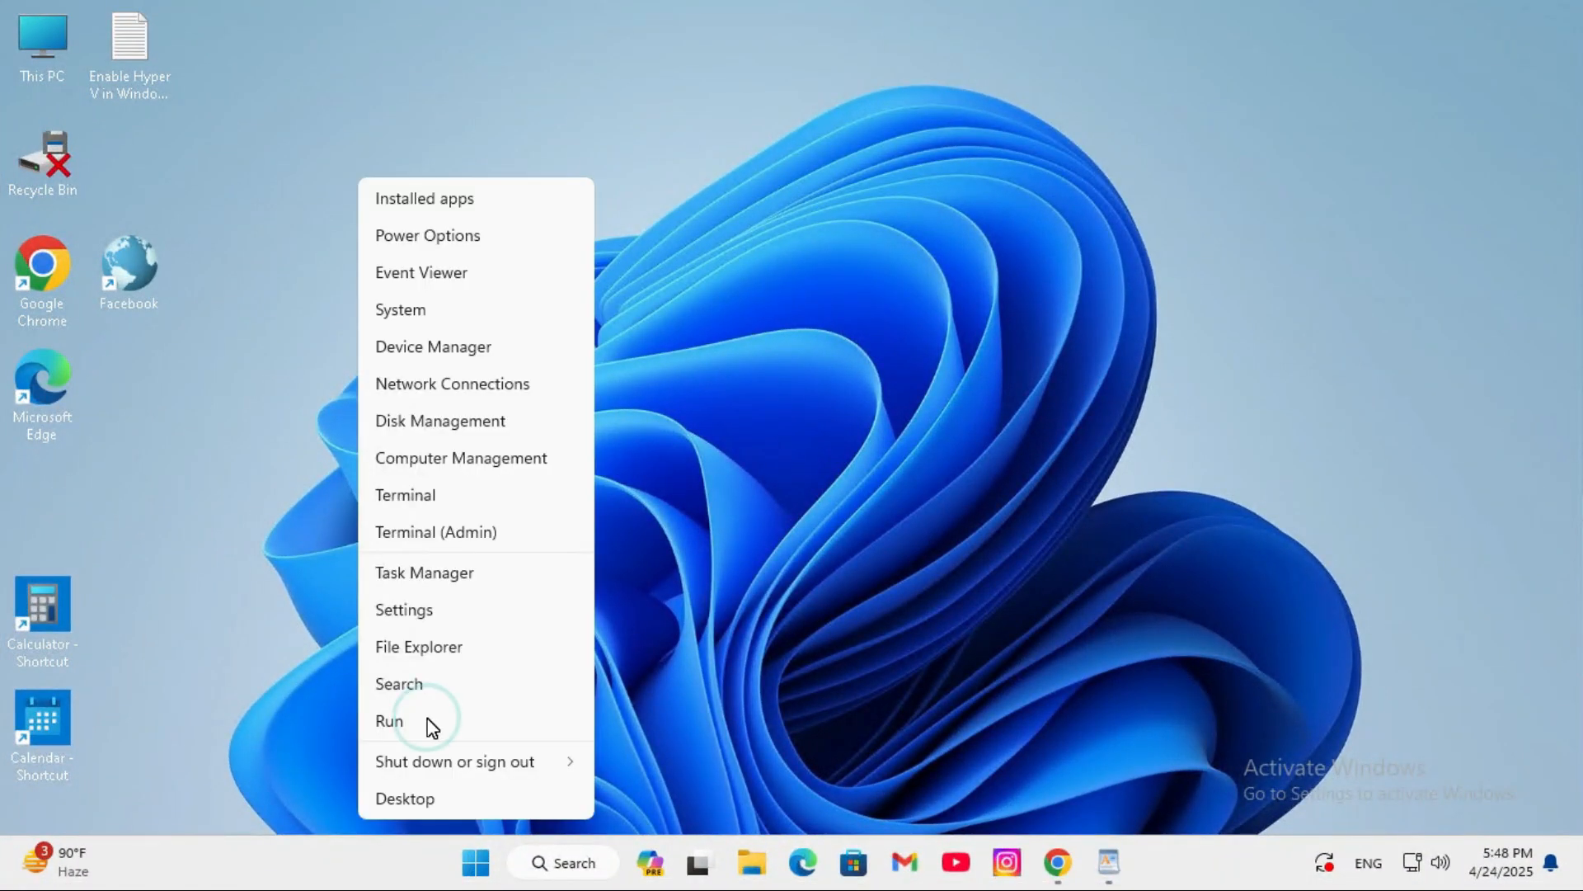
left_click(431, 725)
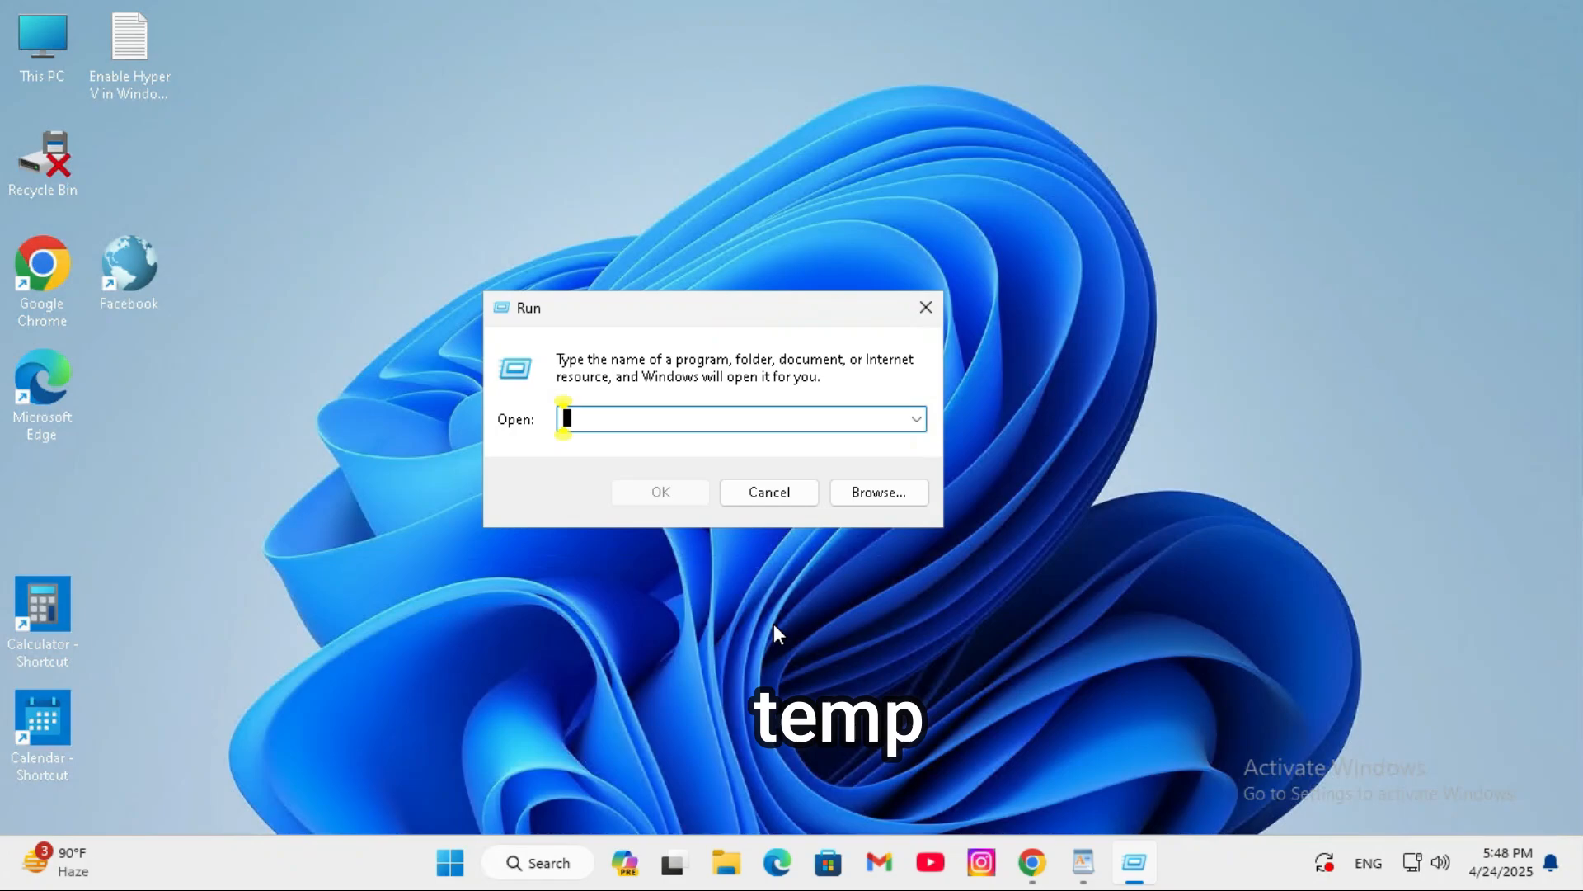
type("temp")
left_click(662, 491)
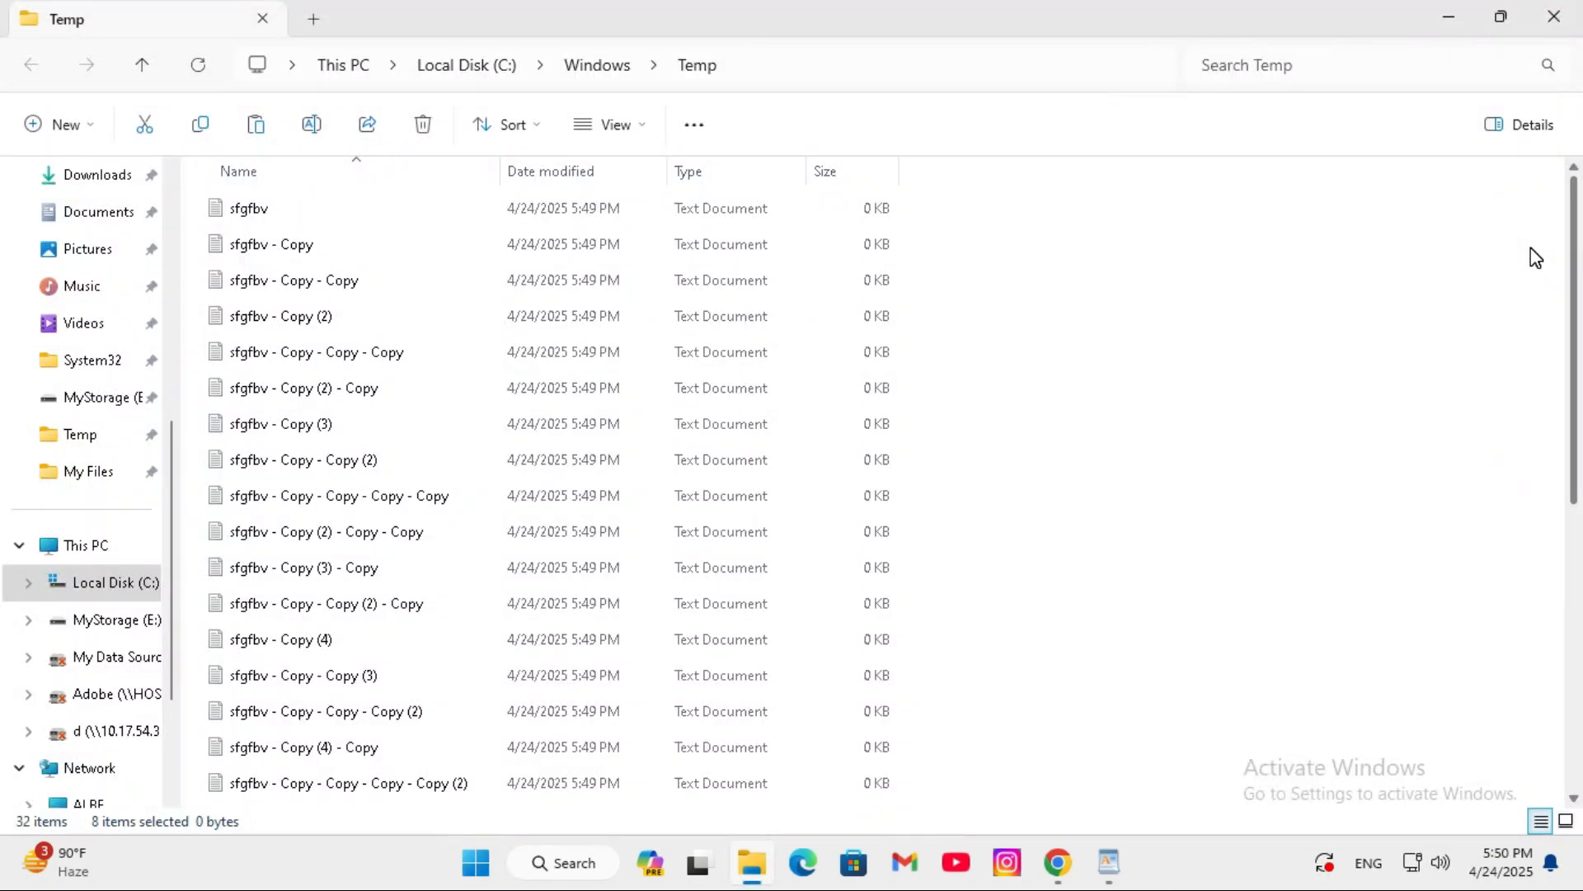
- Permanently delete all files in the Windows Temp folder and close the folder window
scroll(1554, 462, "down", 5)
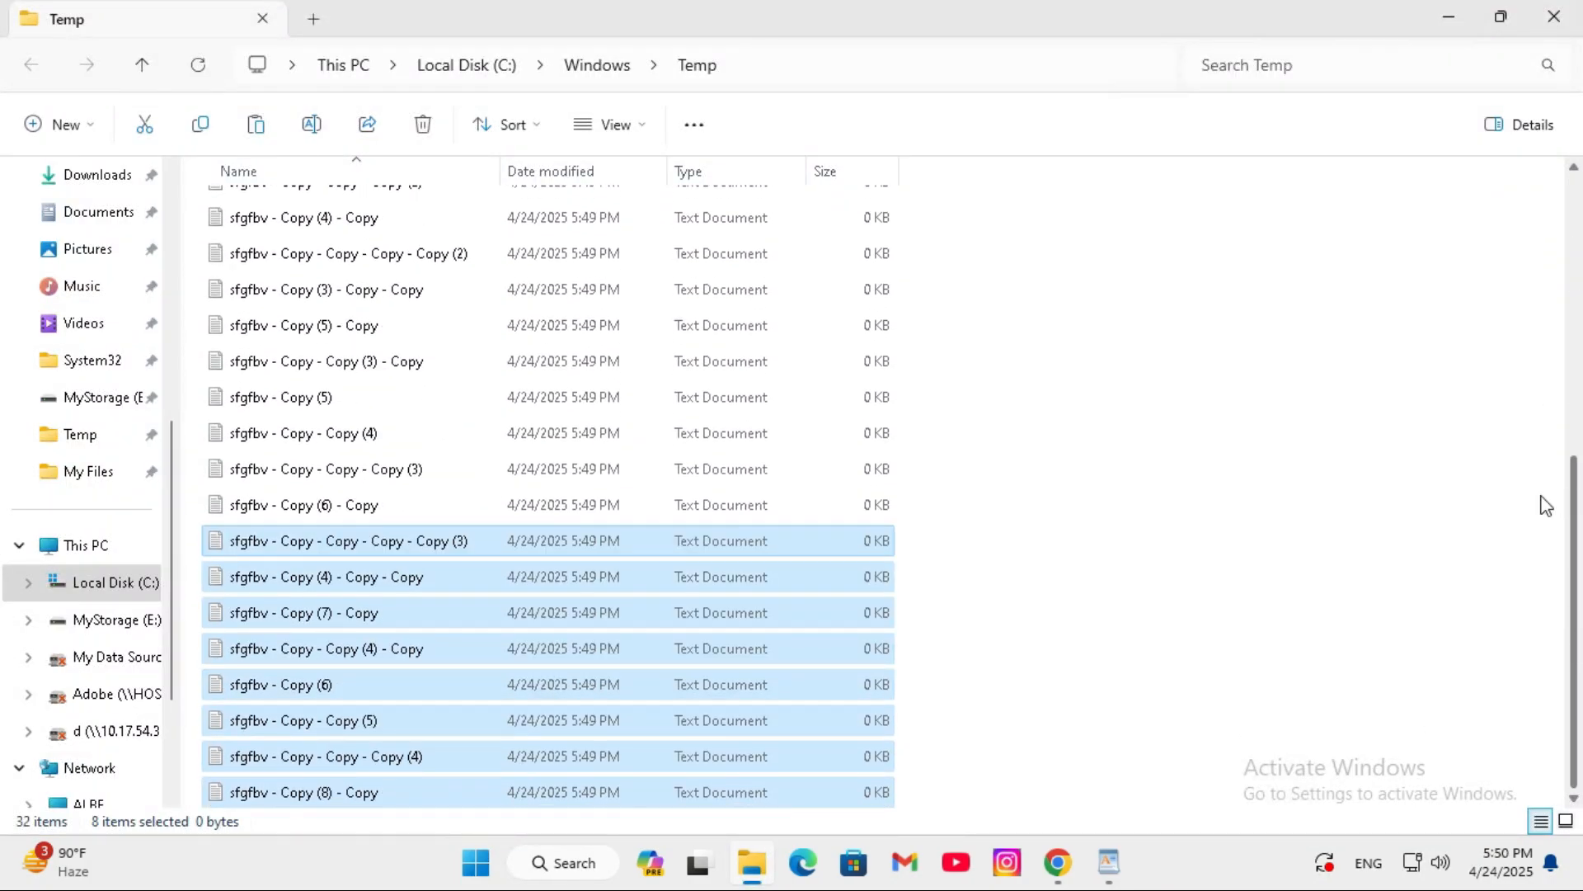
scroll(1320, 486, "up", 5)
key("ctrl+a")
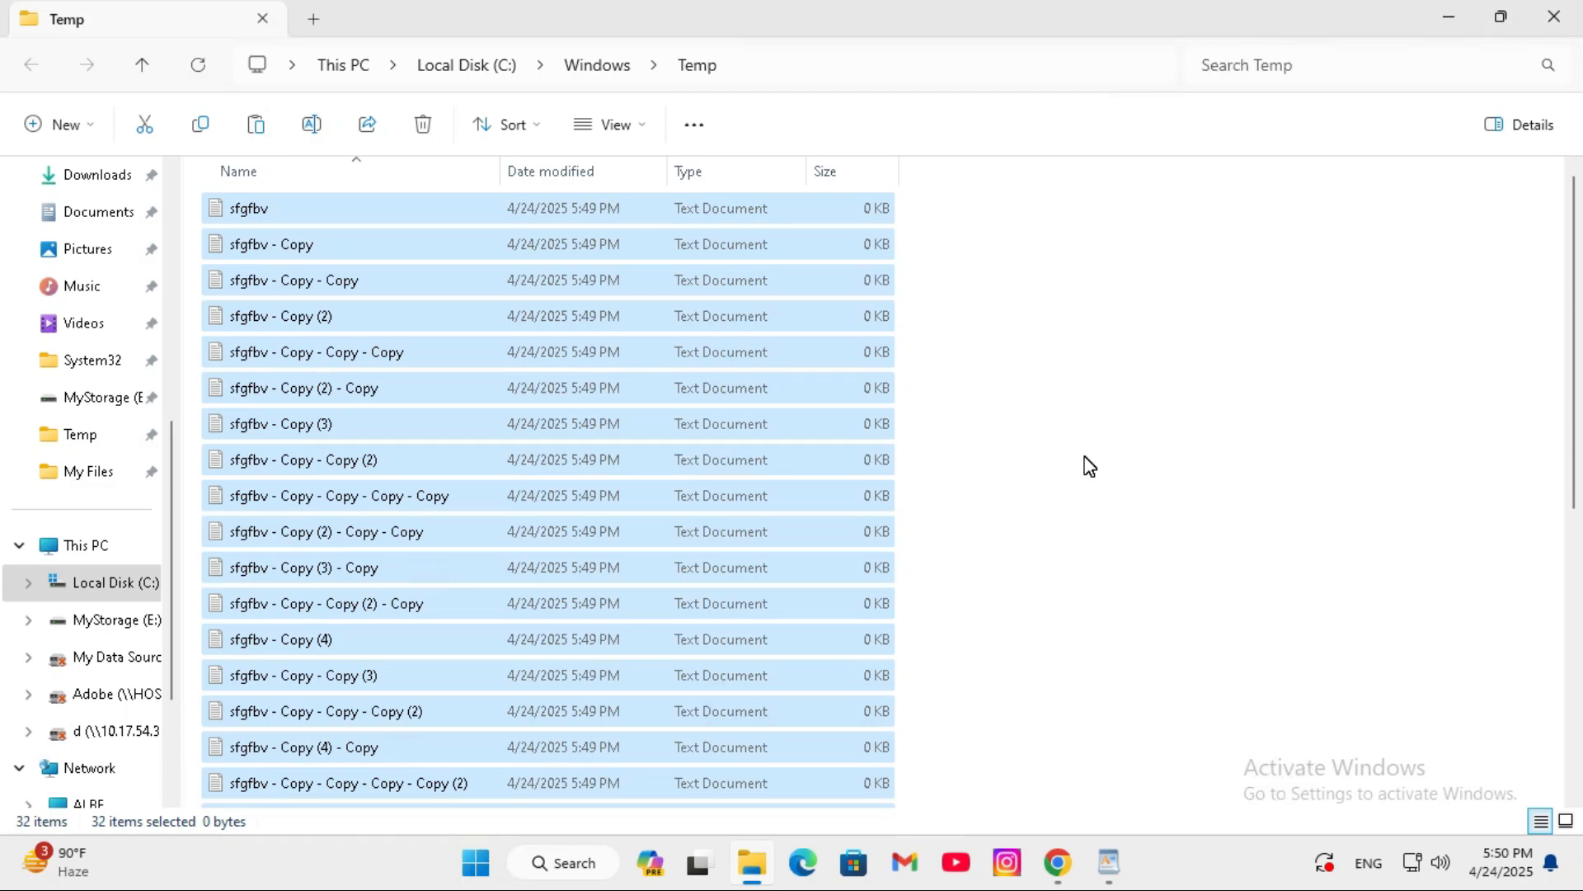
key("shift+Delete")
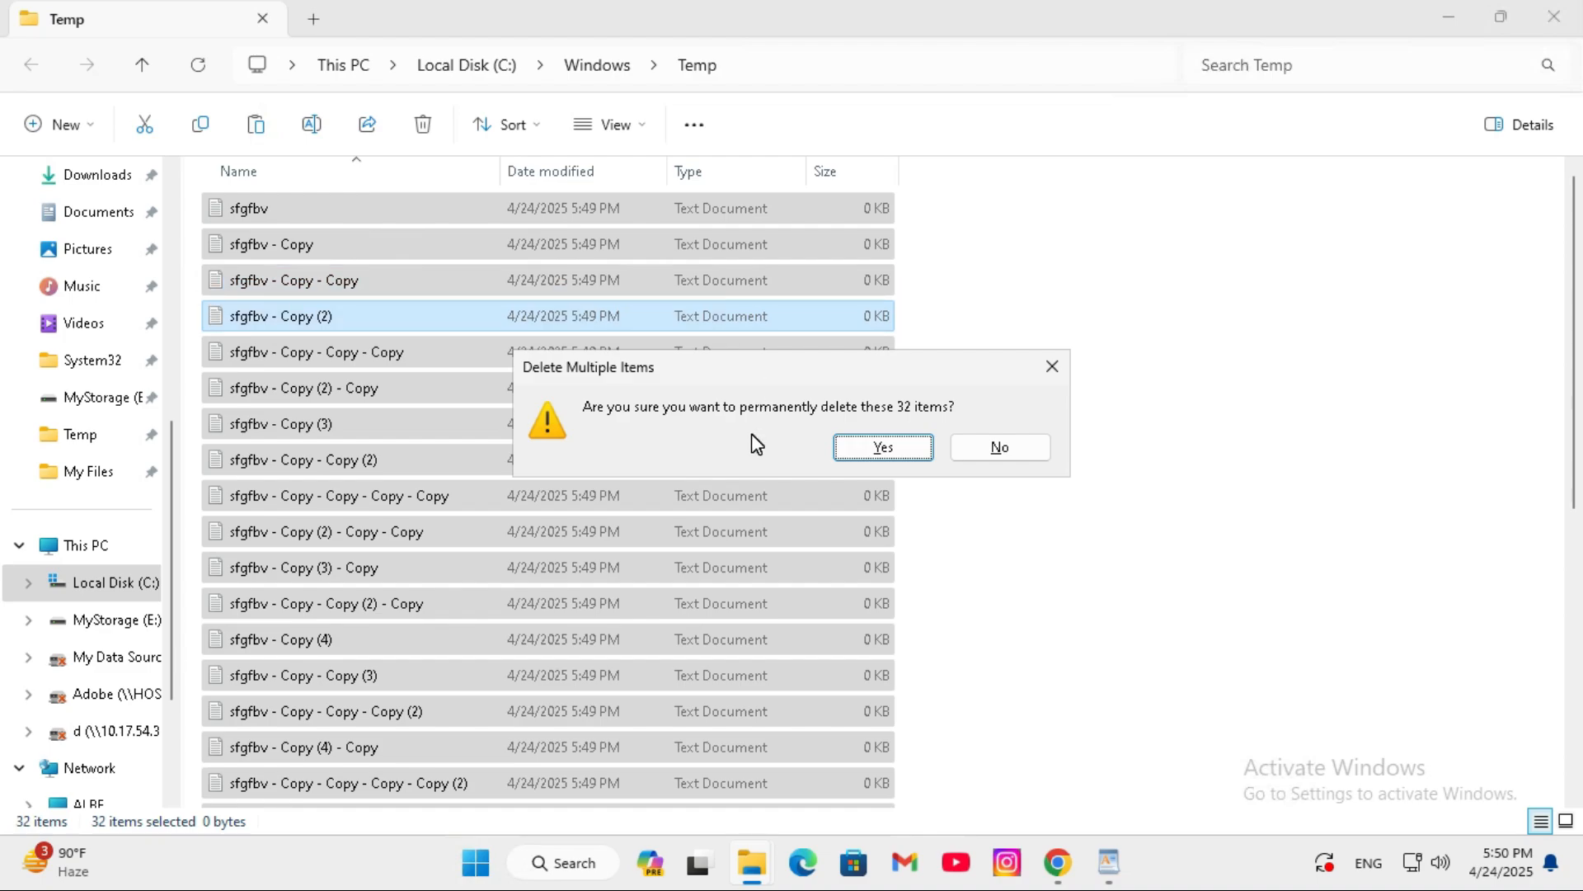
left_click(883, 450)
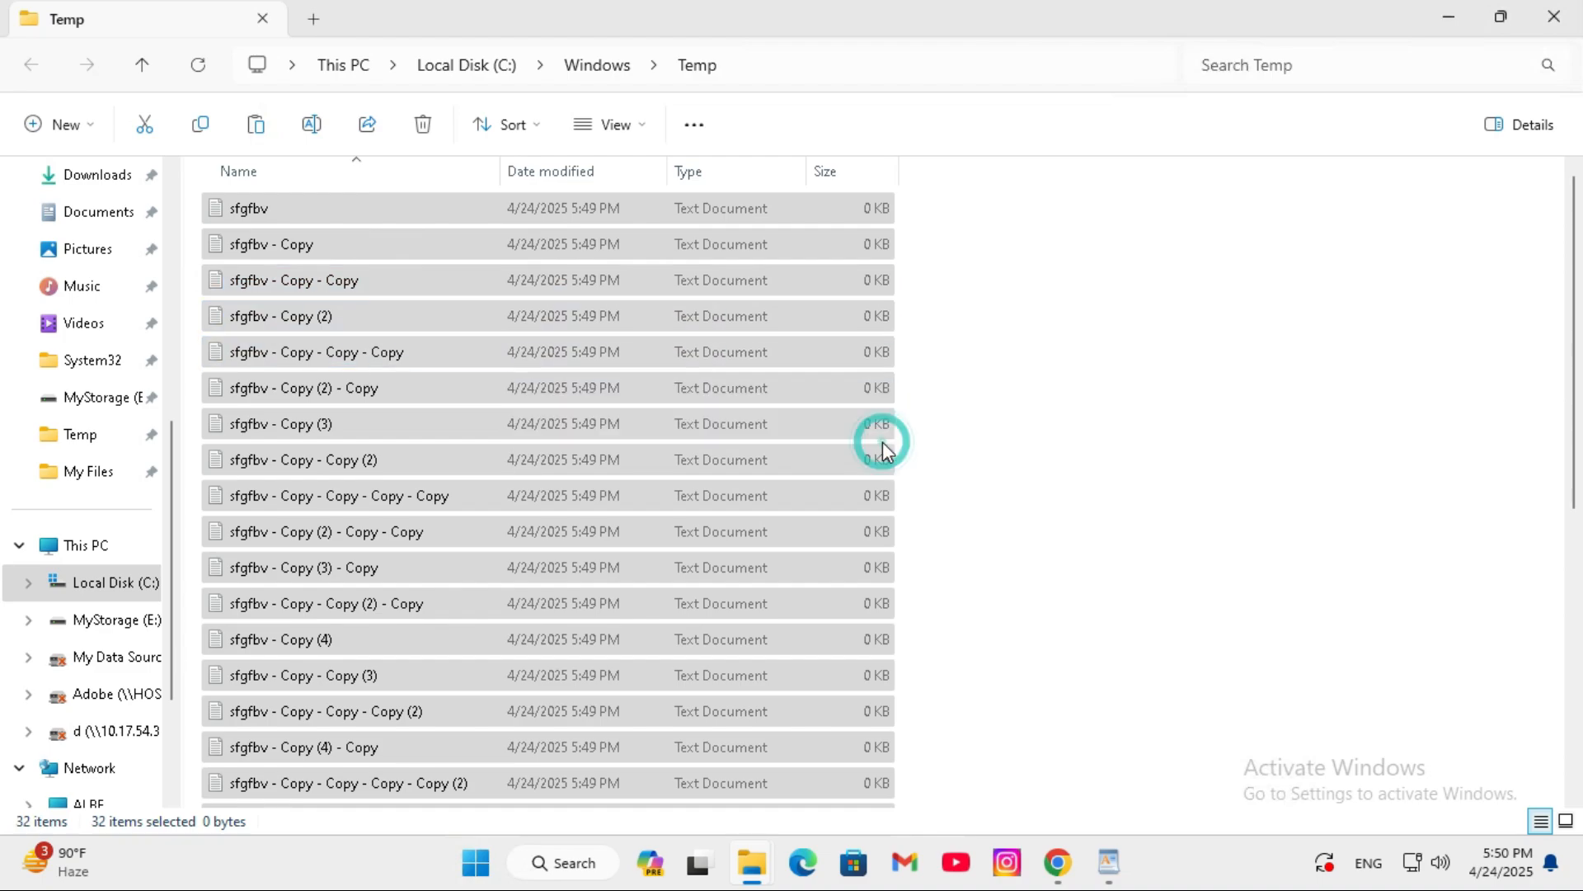
left_click(1554, 17)
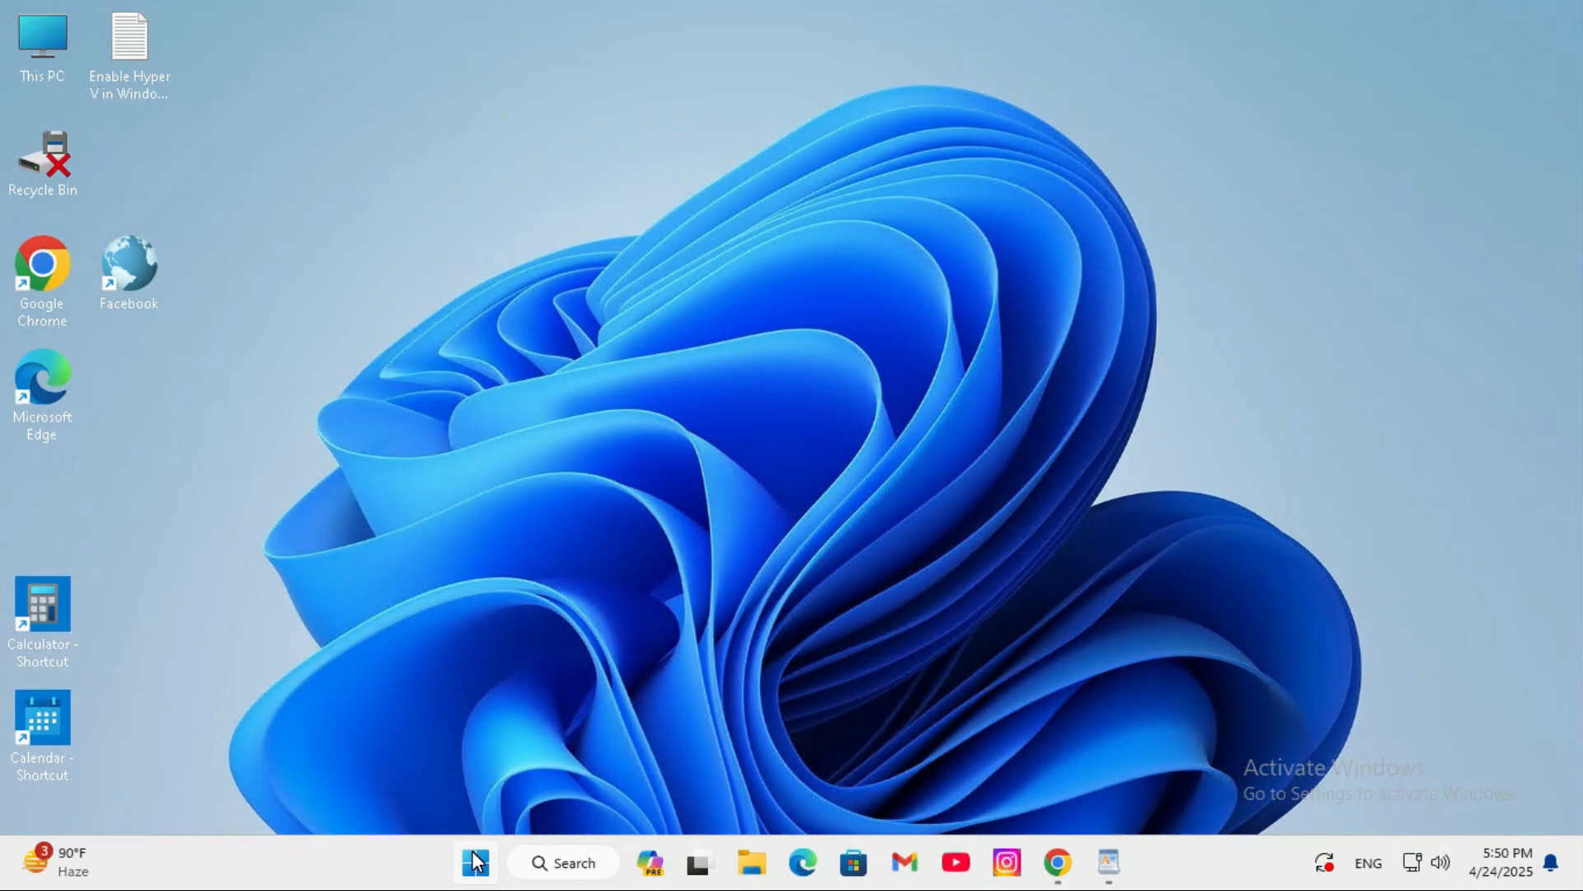
- Open the user's AppData Temp folder with the Run command %temp% and look through its contents
right_click(476, 862)
left_click(409, 714)
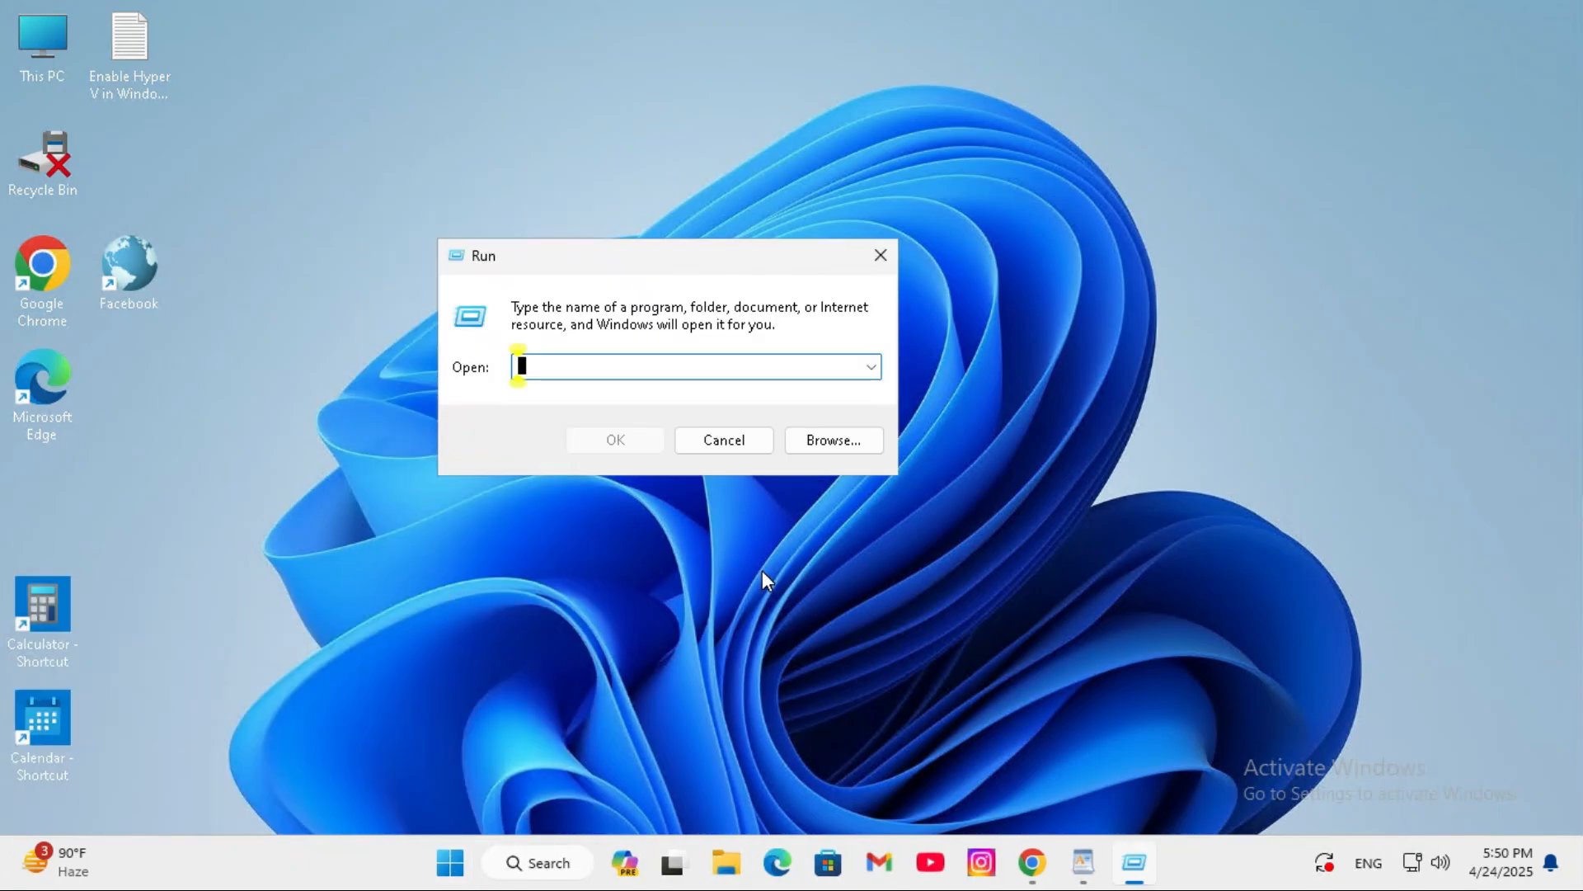
type("%")
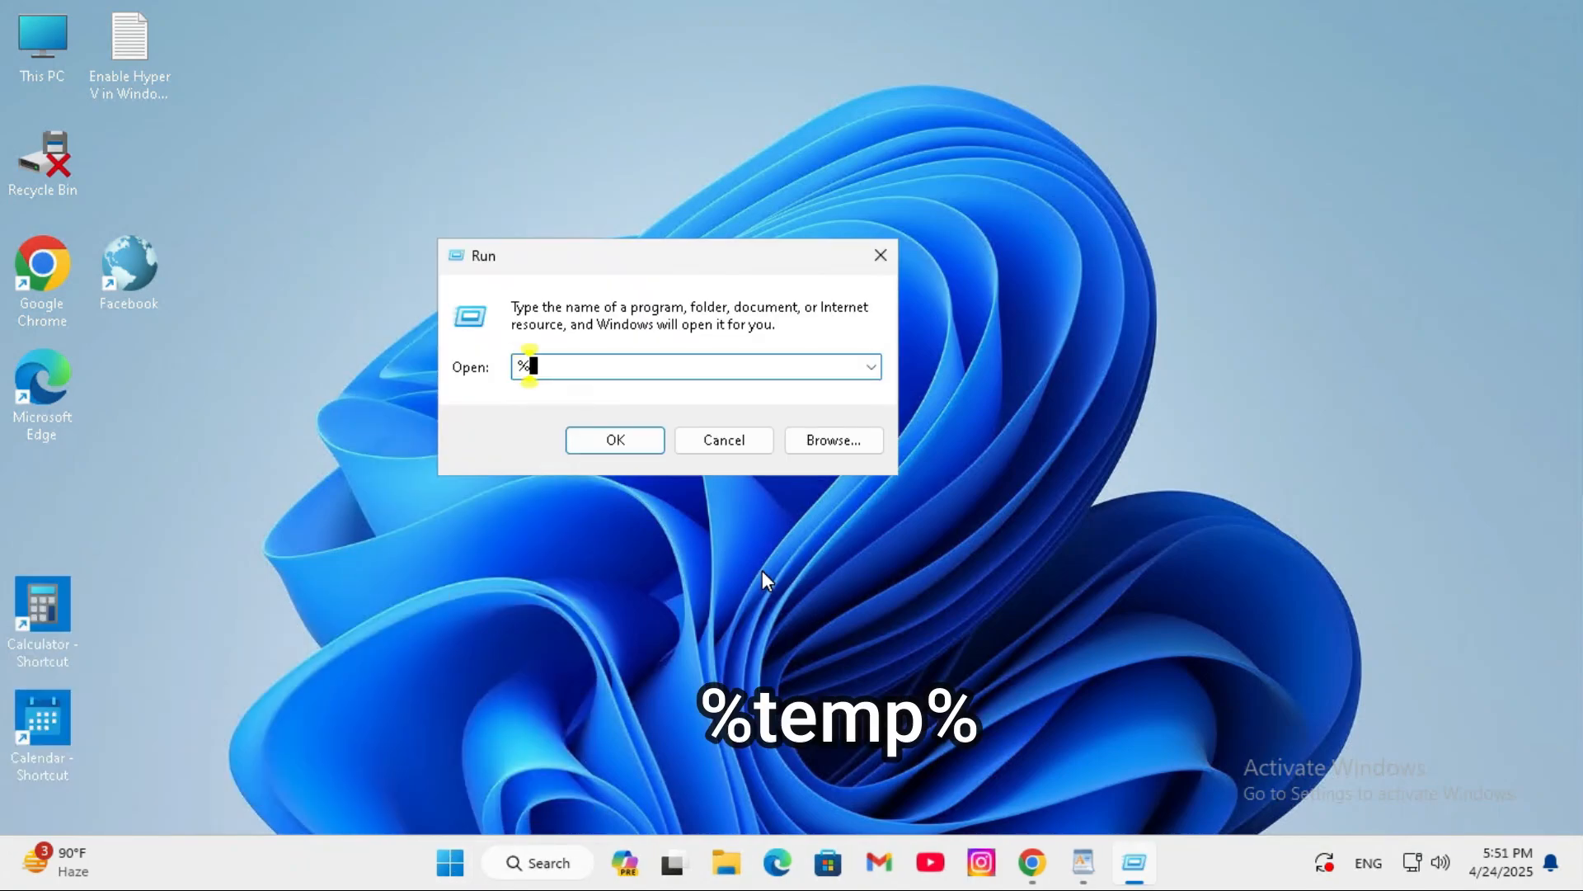
type("temp%")
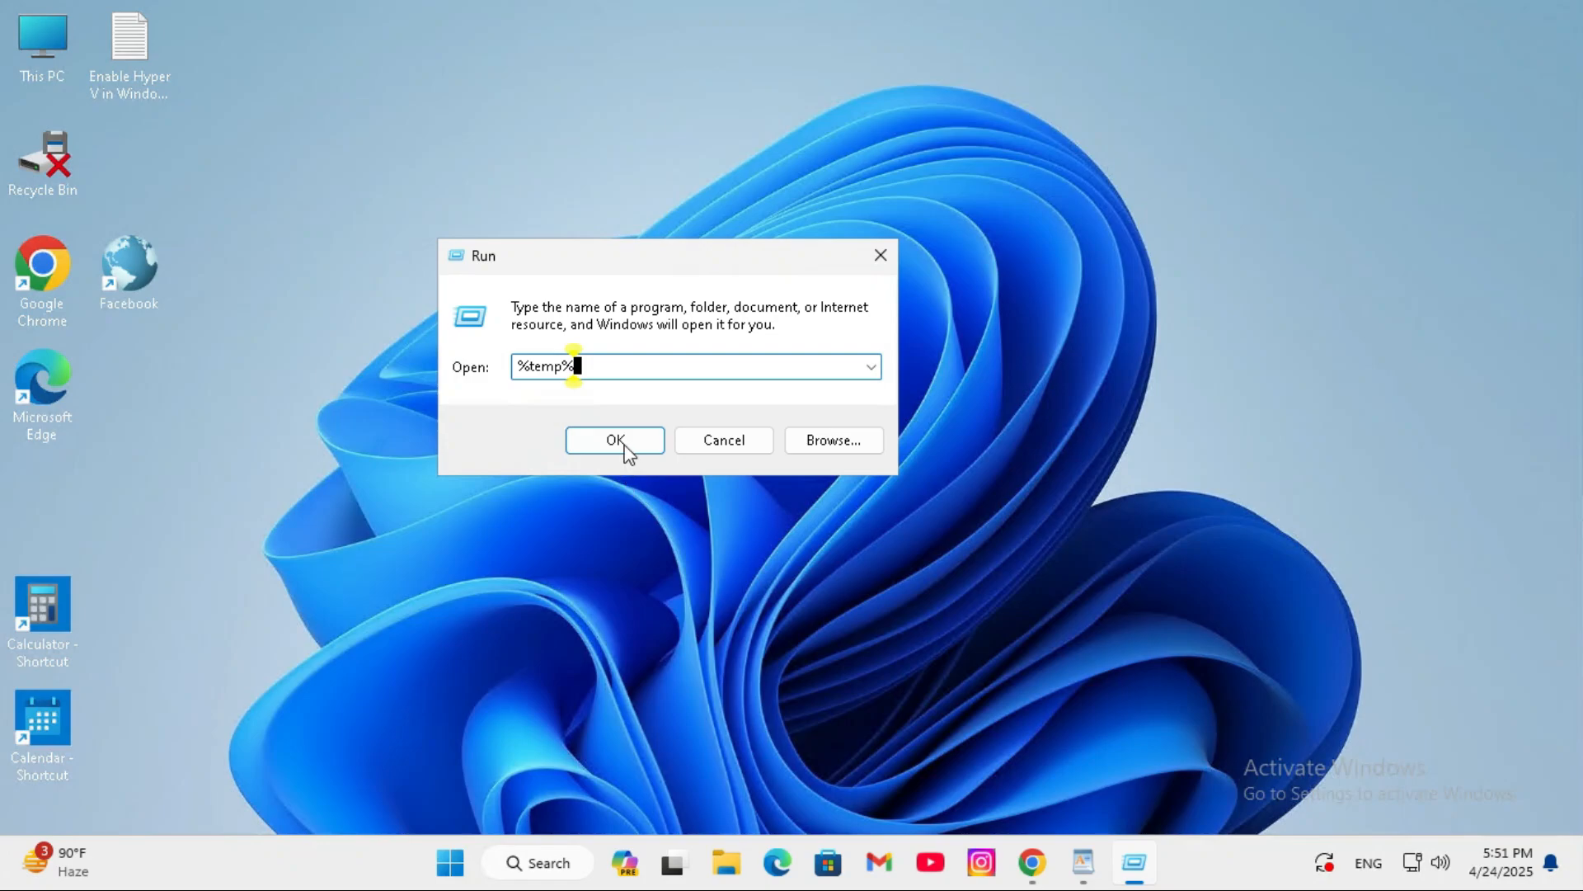
left_click(625, 450)
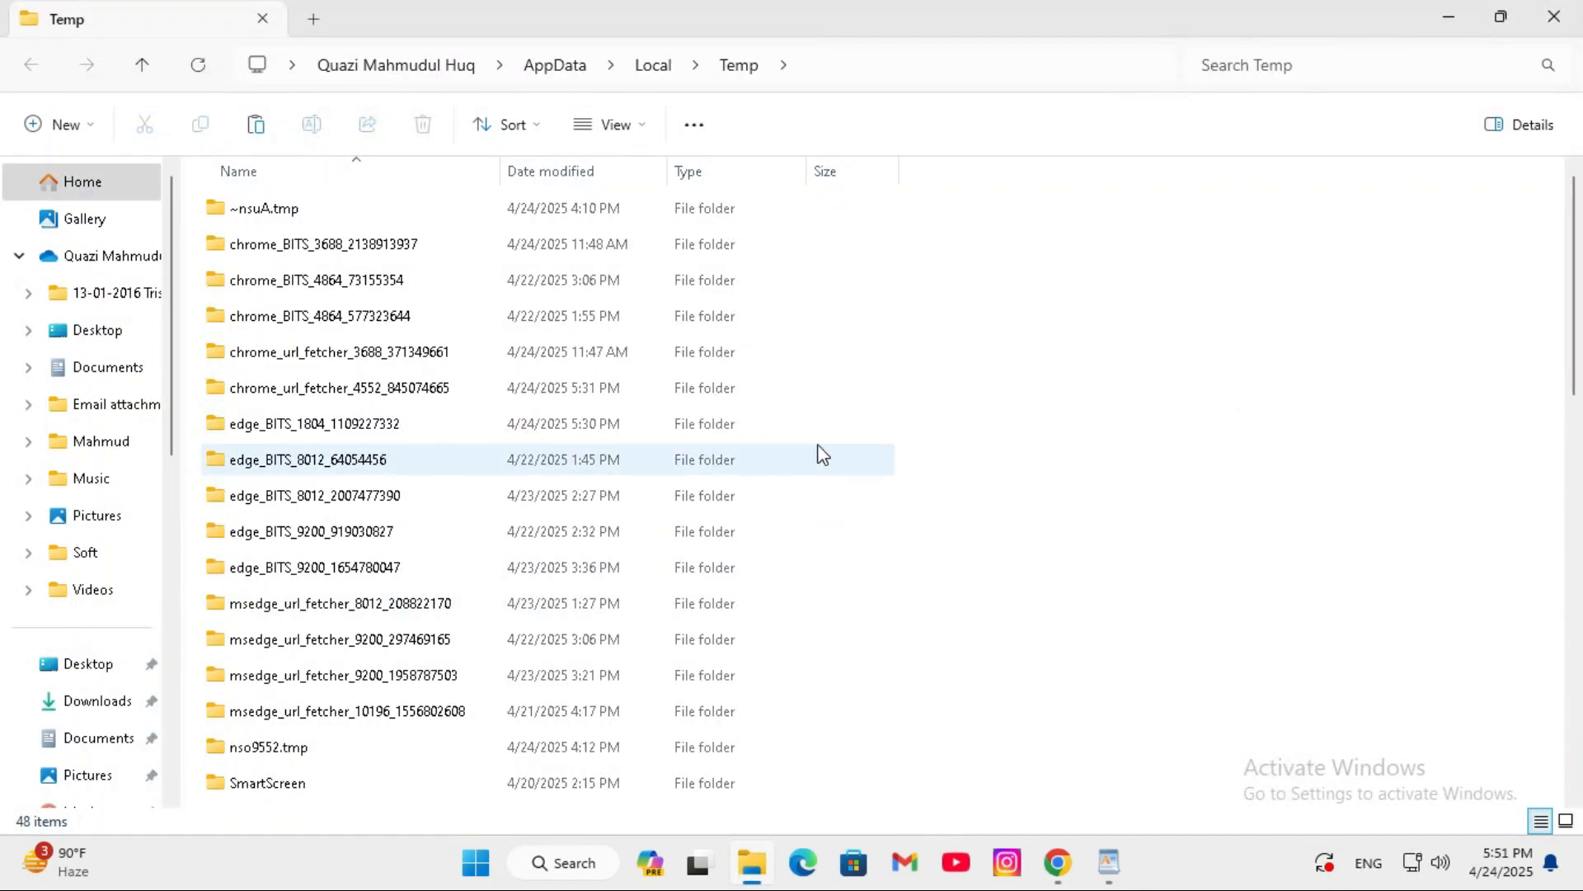
scroll(1576, 464, "down", 1)
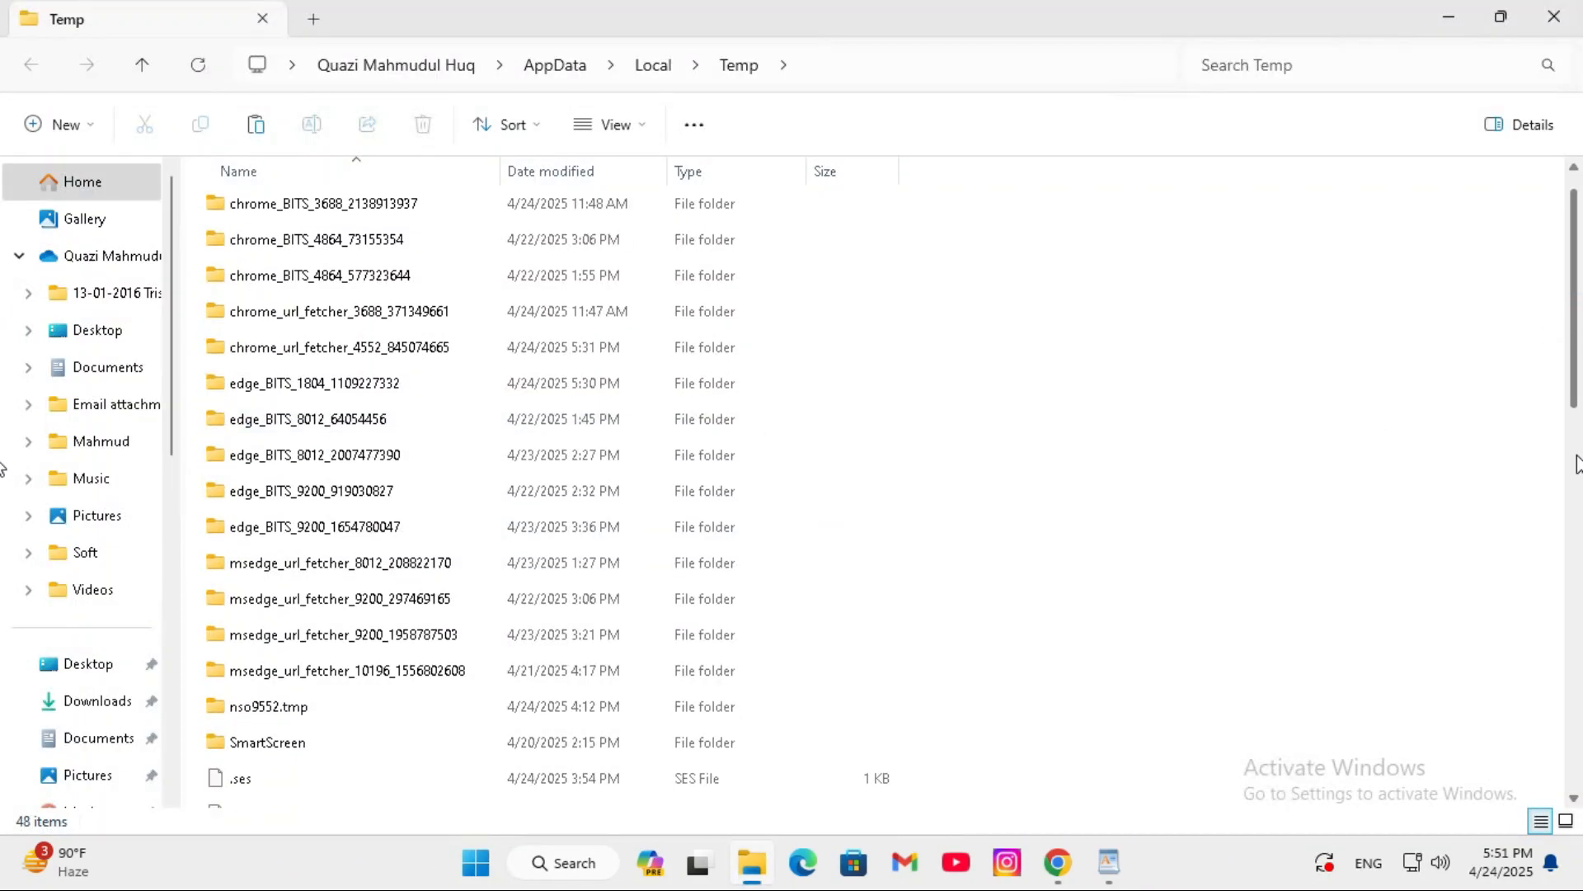
scroll(1576, 464, "down", 6)
scroll(1502, 286, "up", 7)
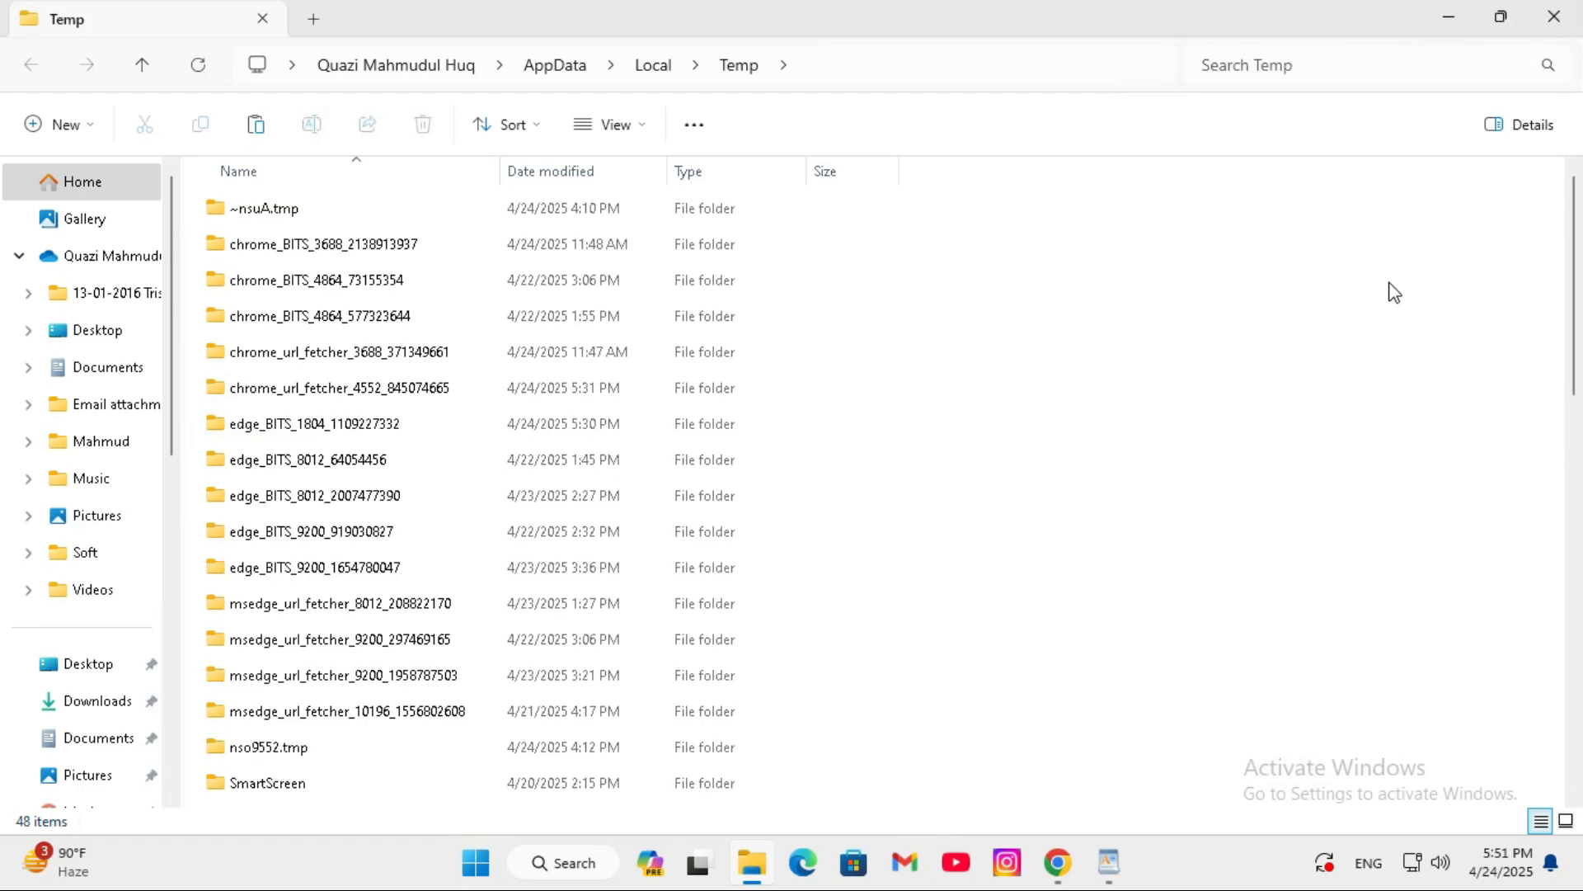
- Permanently delete all items in the user's Temp folder, skipping every file in use, and close the folder window
left_click(800, 456)
left_click(800, 451)
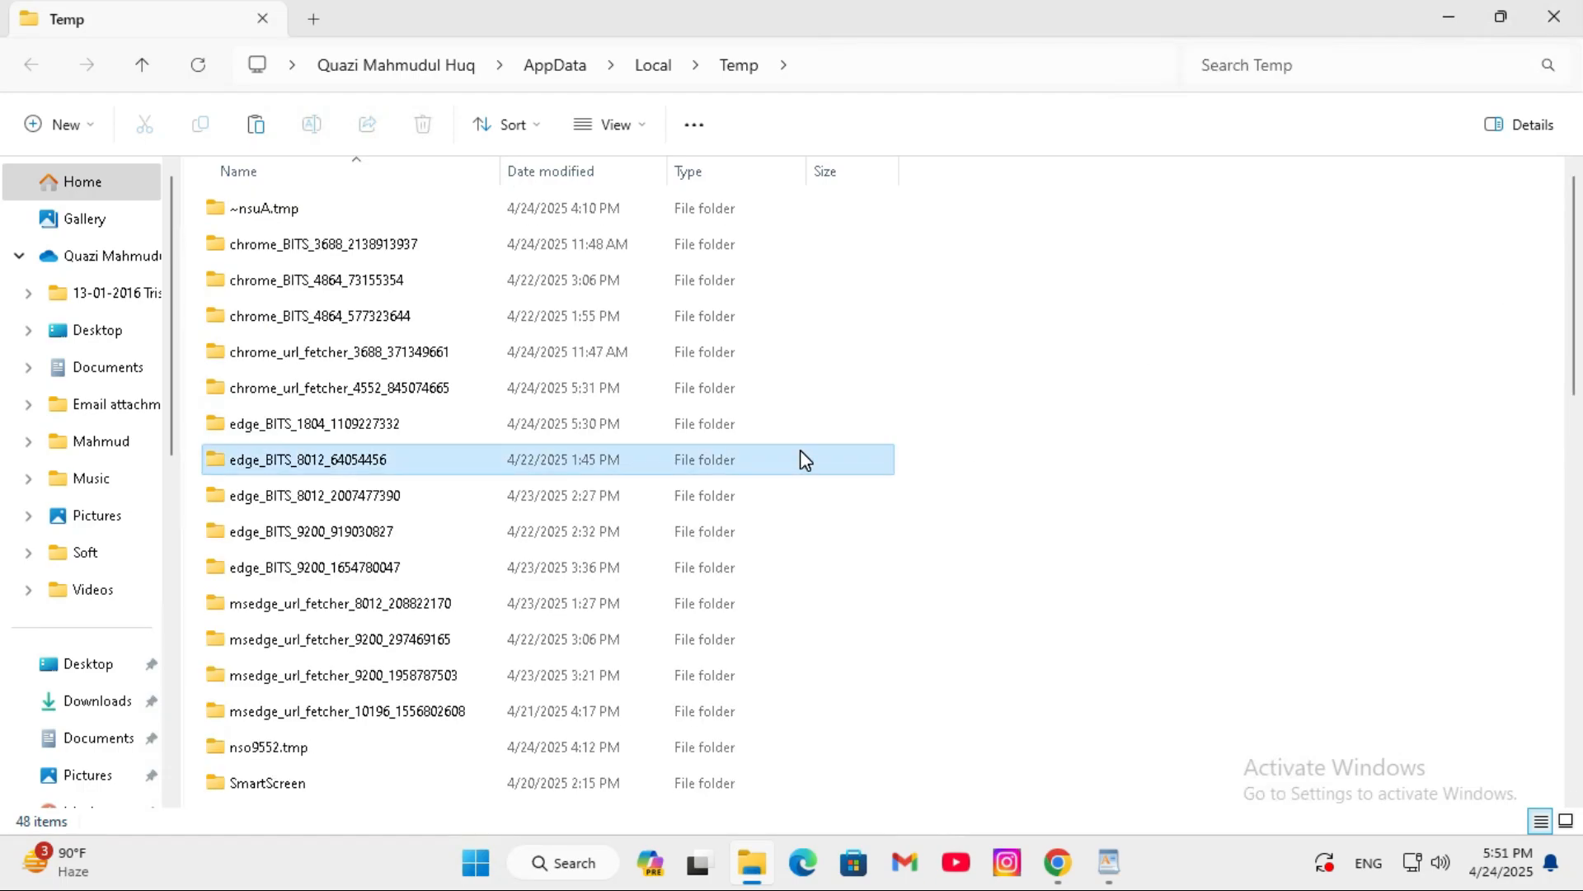
key("ctrl+a")
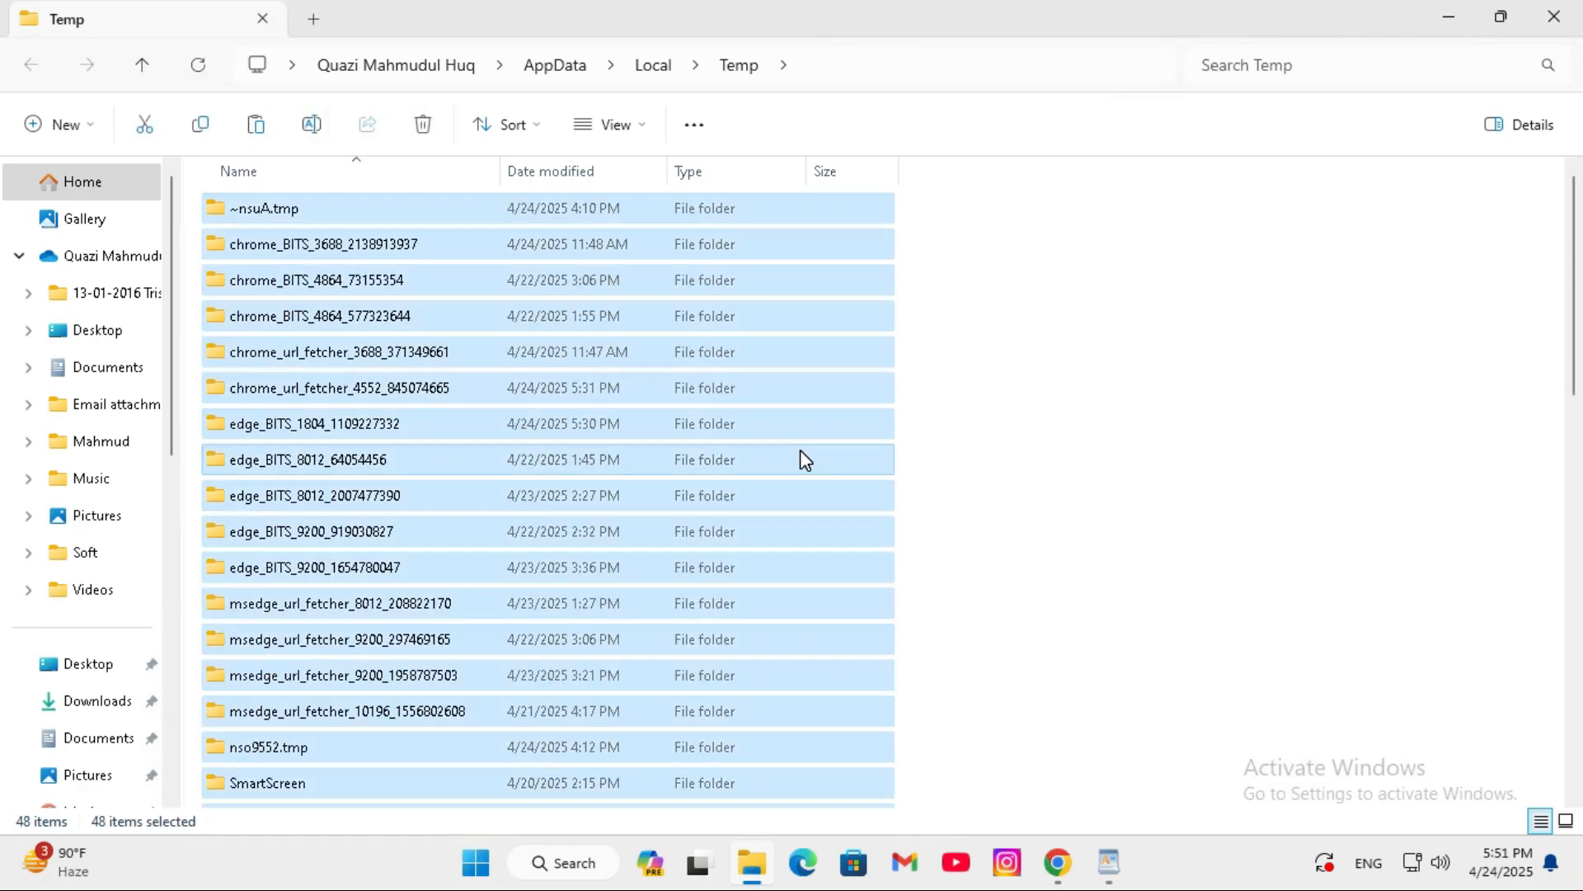
key("shift+Delete")
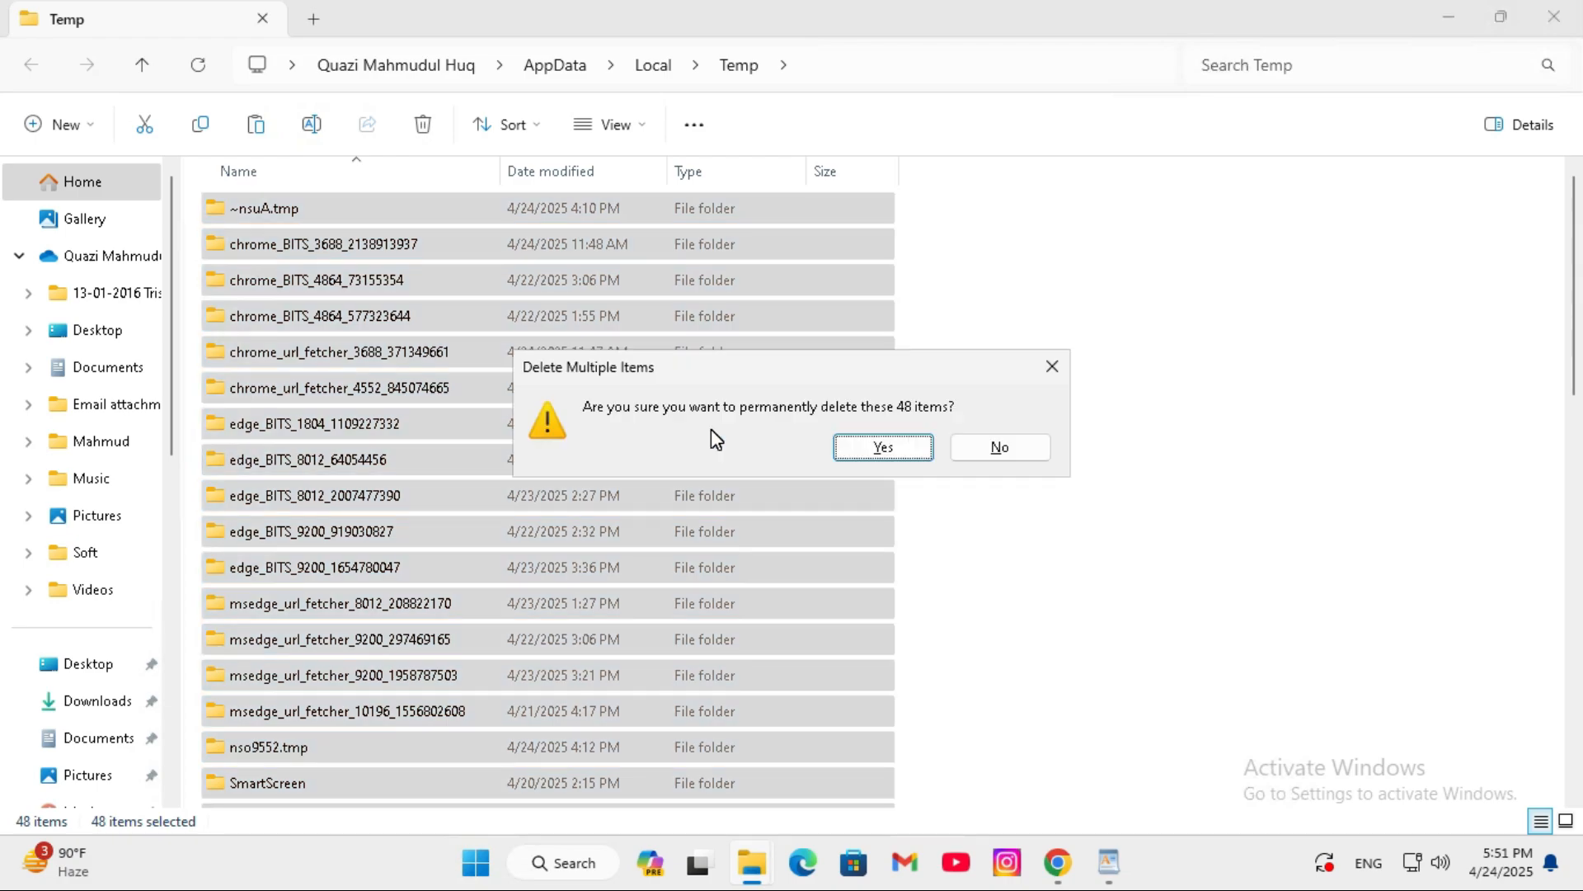
left_click(876, 449)
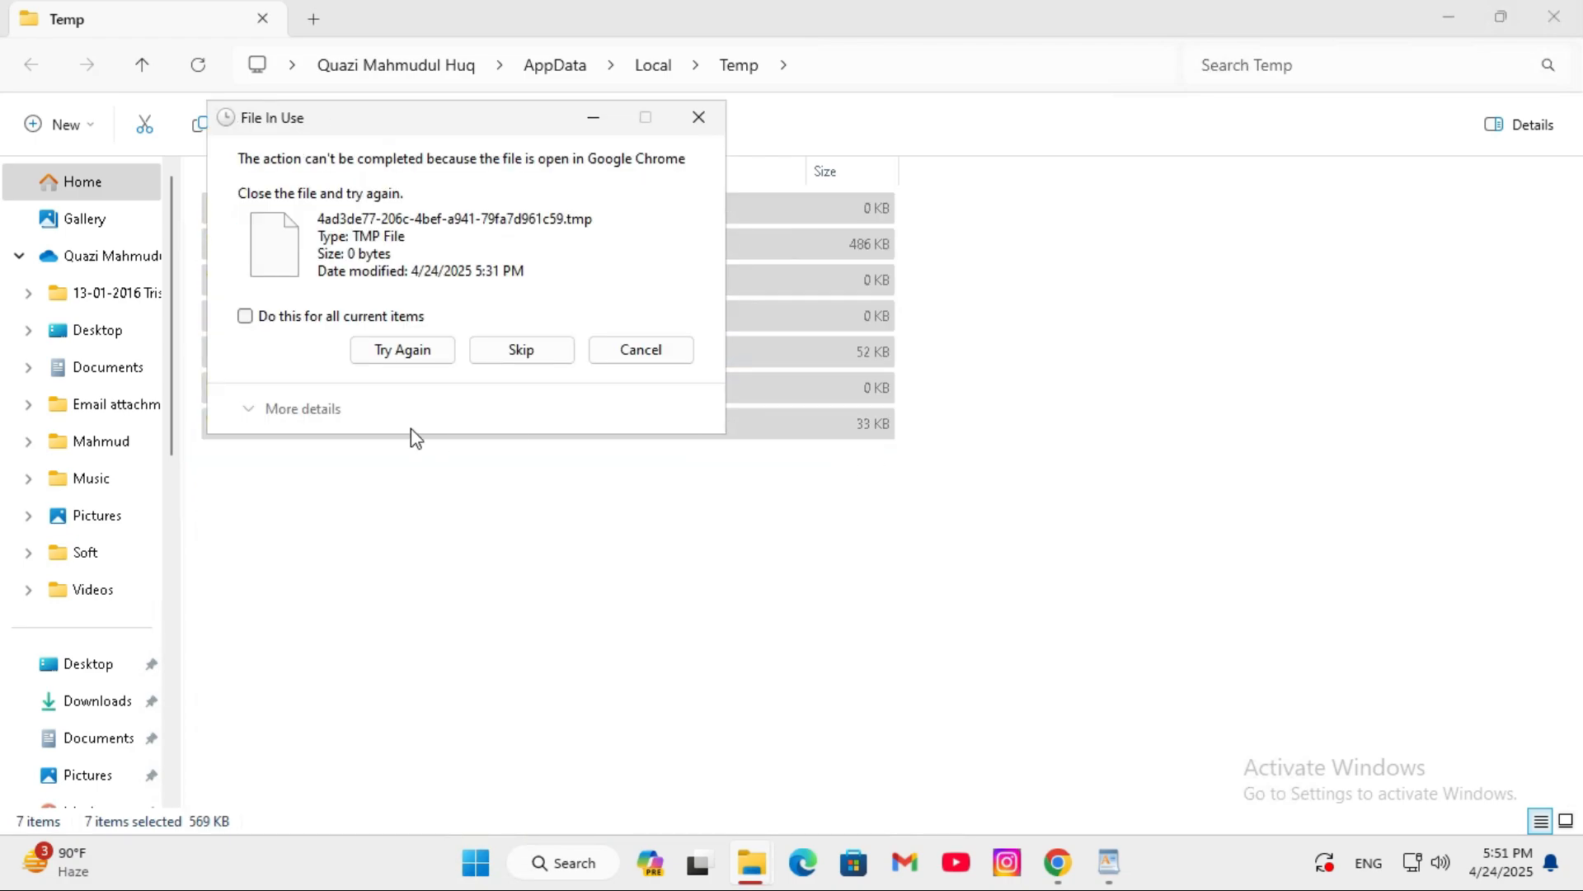
left_click(271, 320)
left_click(521, 350)
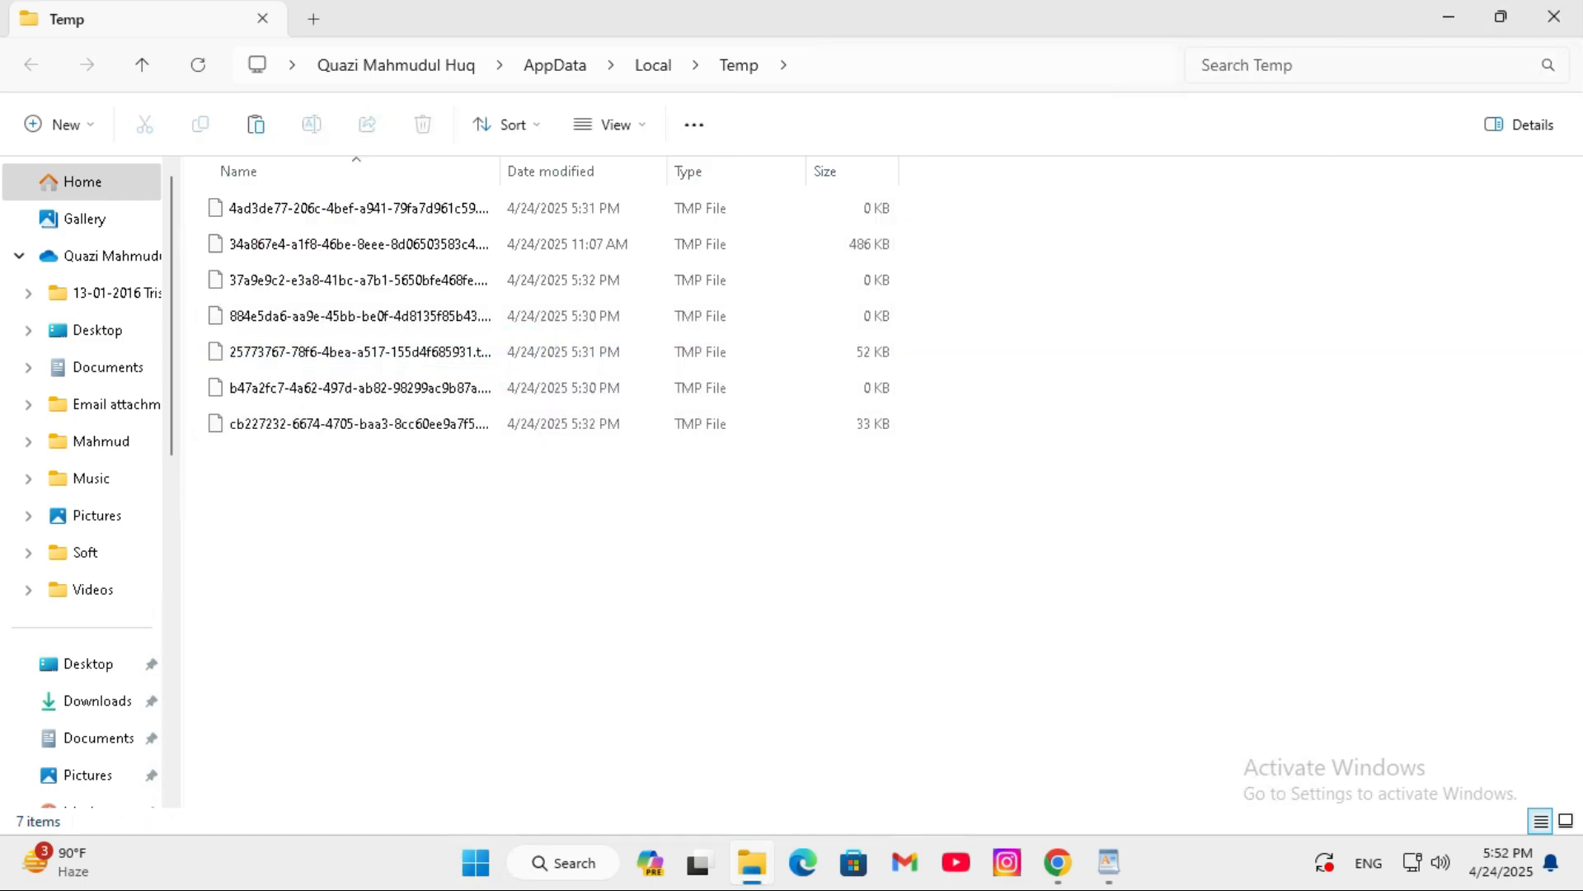
left_click(1554, 17)
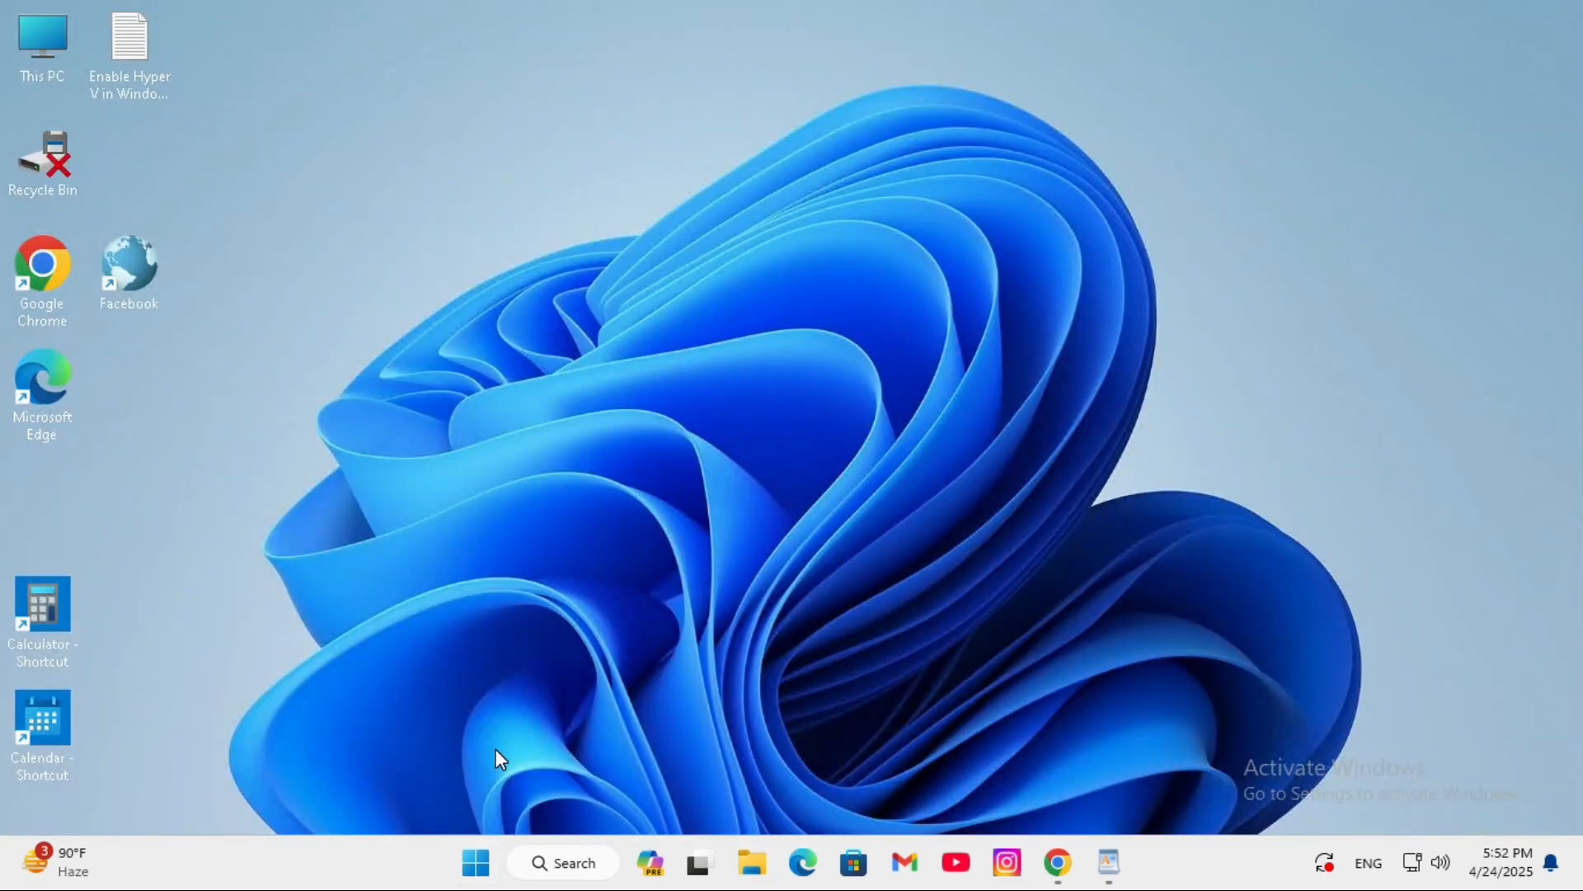
- Open the advanced system settings from the system's About page in Settings and close the Settings window
left_click(476, 862)
left_click(947, 249)
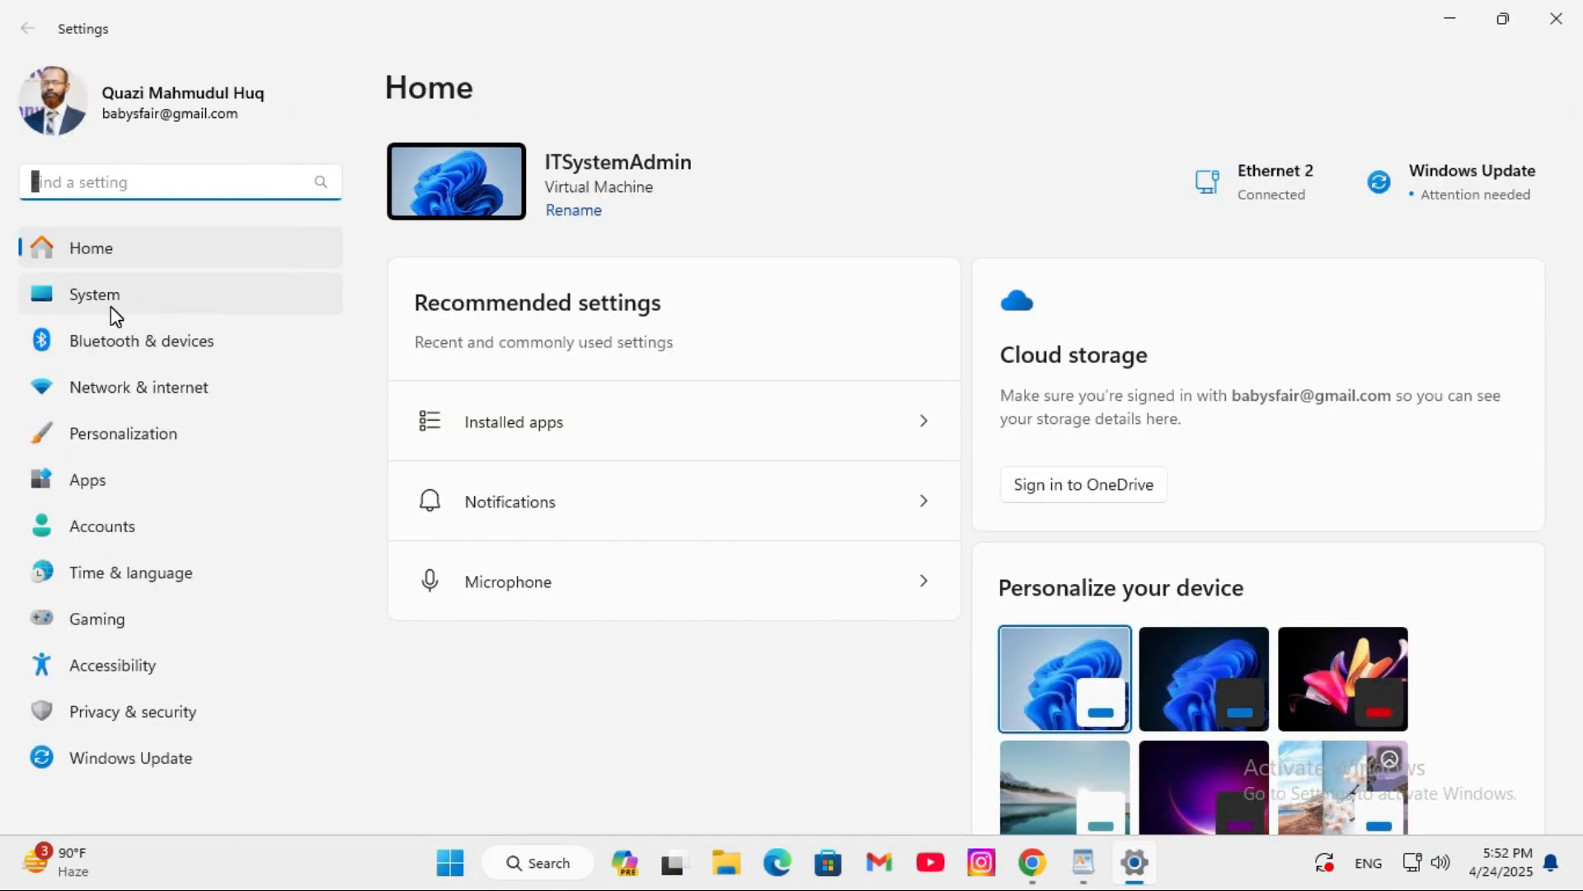
left_click(110, 294)
left_click_drag(1579, 298, 1579, 751)
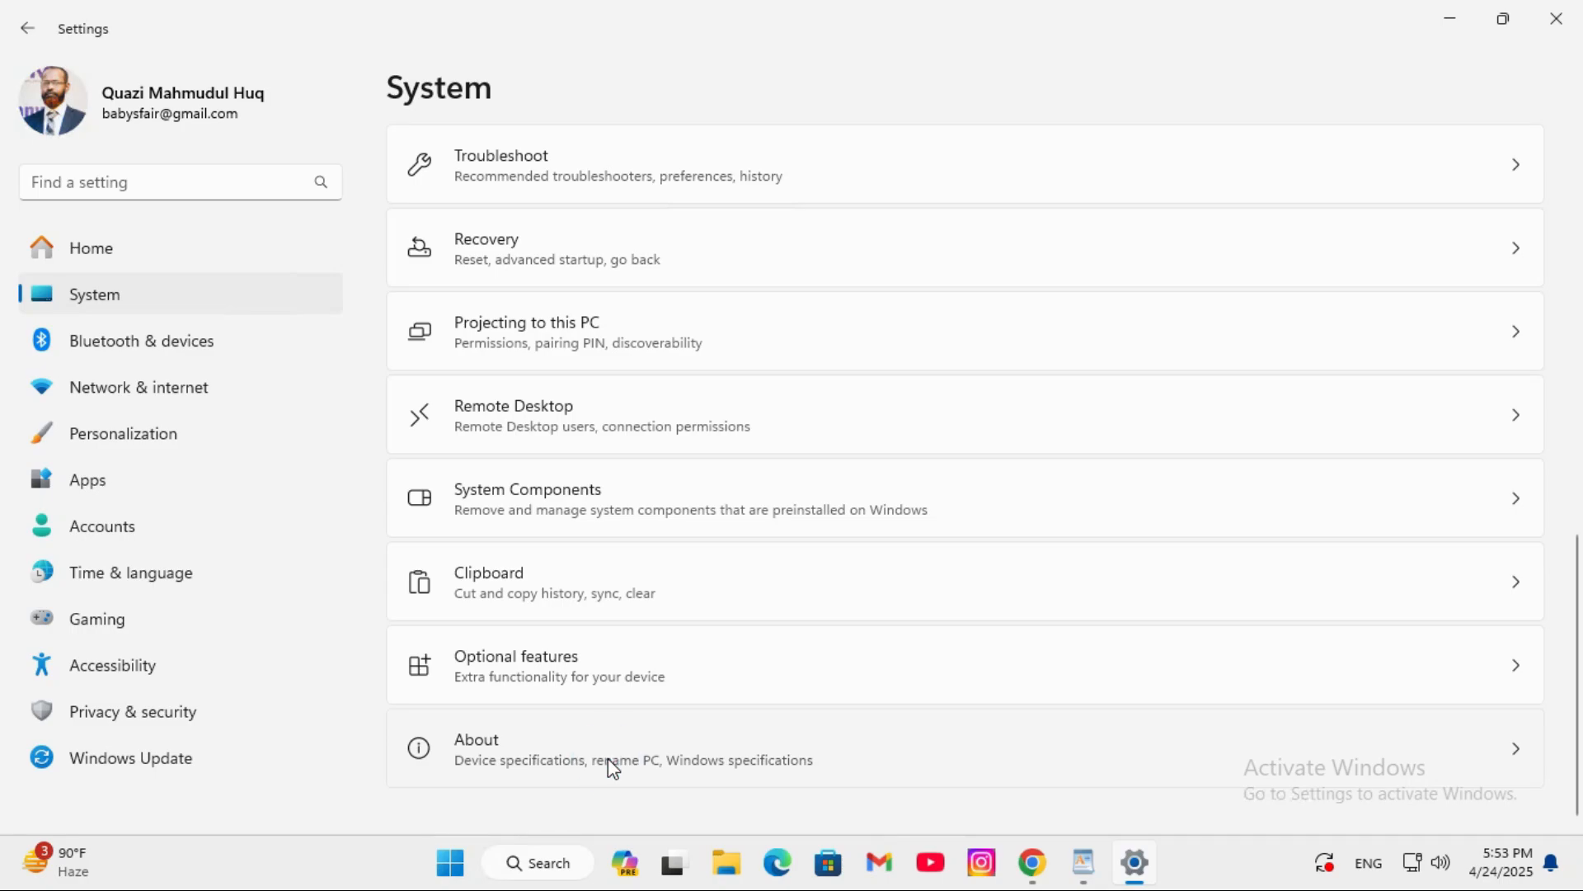
left_click(614, 767)
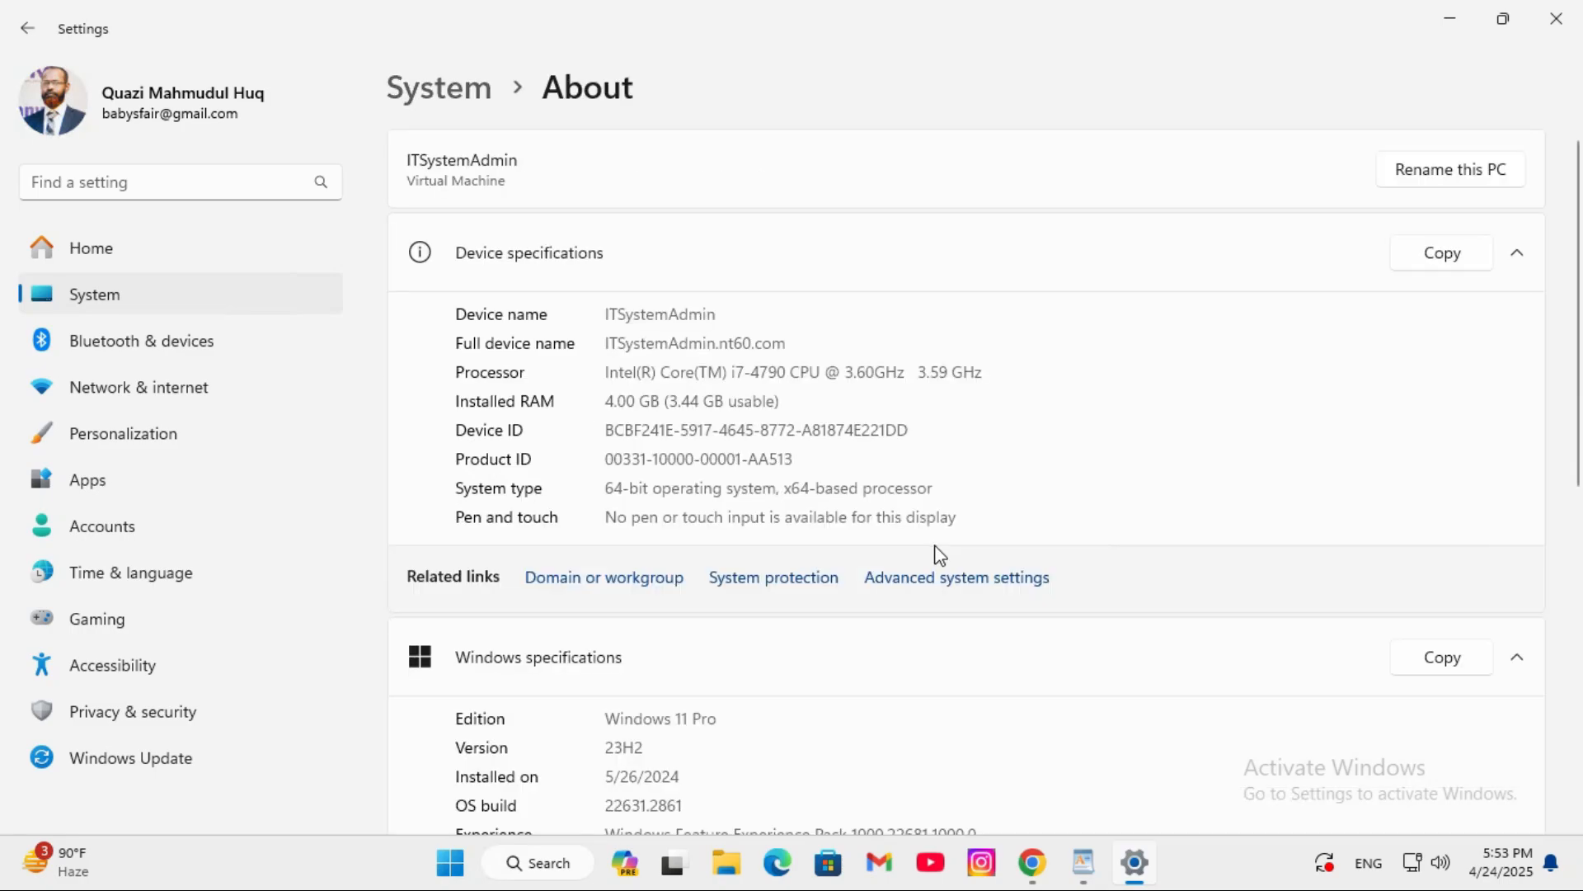
left_click(994, 584)
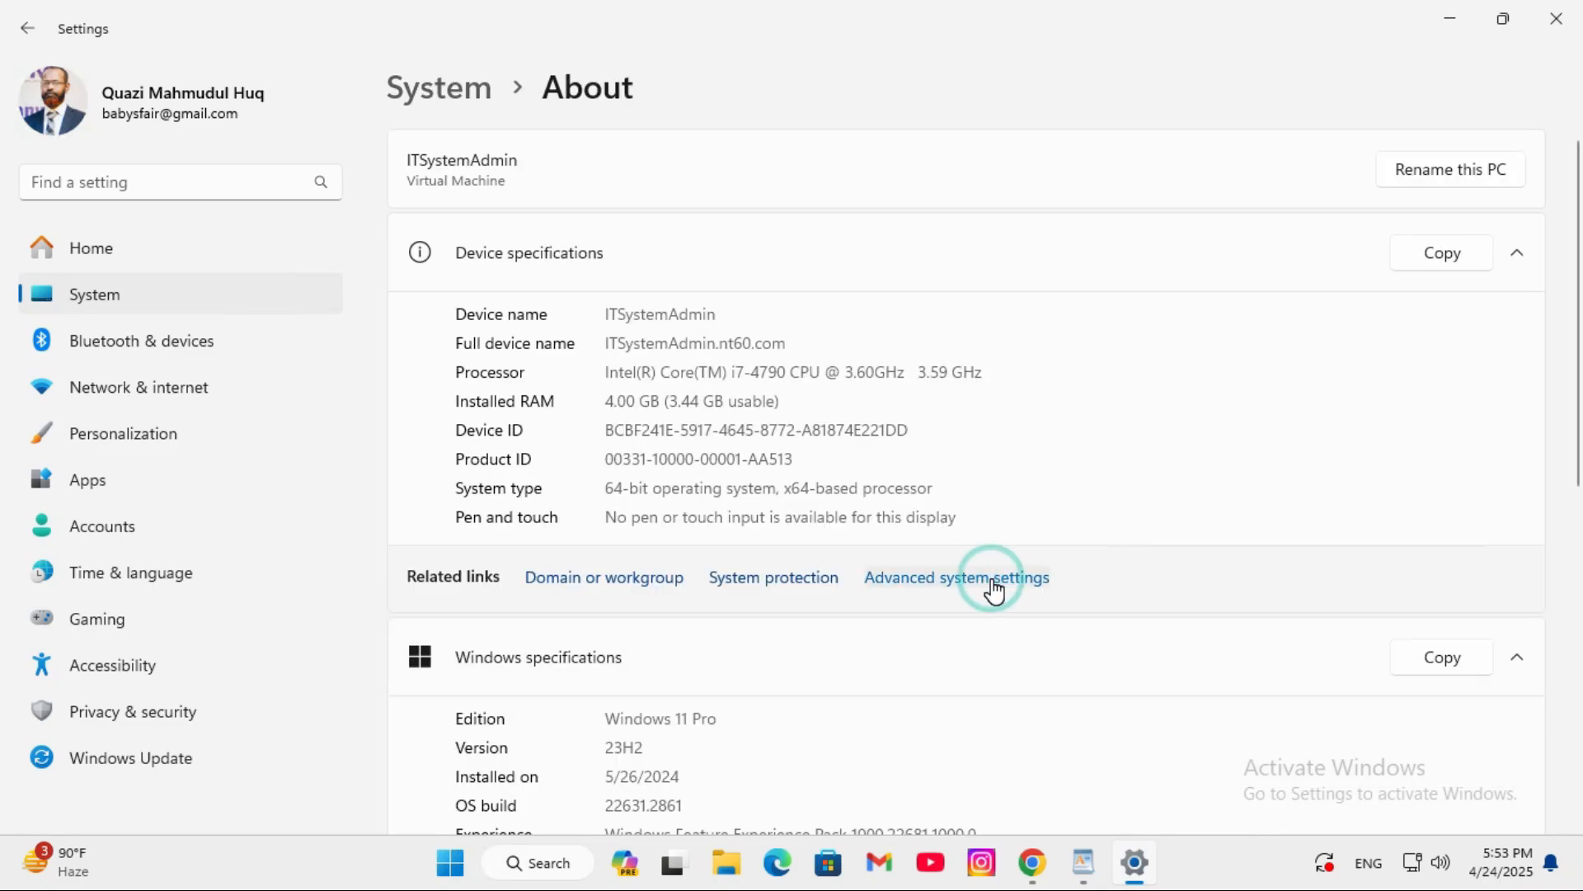
left_click(1557, 19)
left_click(550, 115)
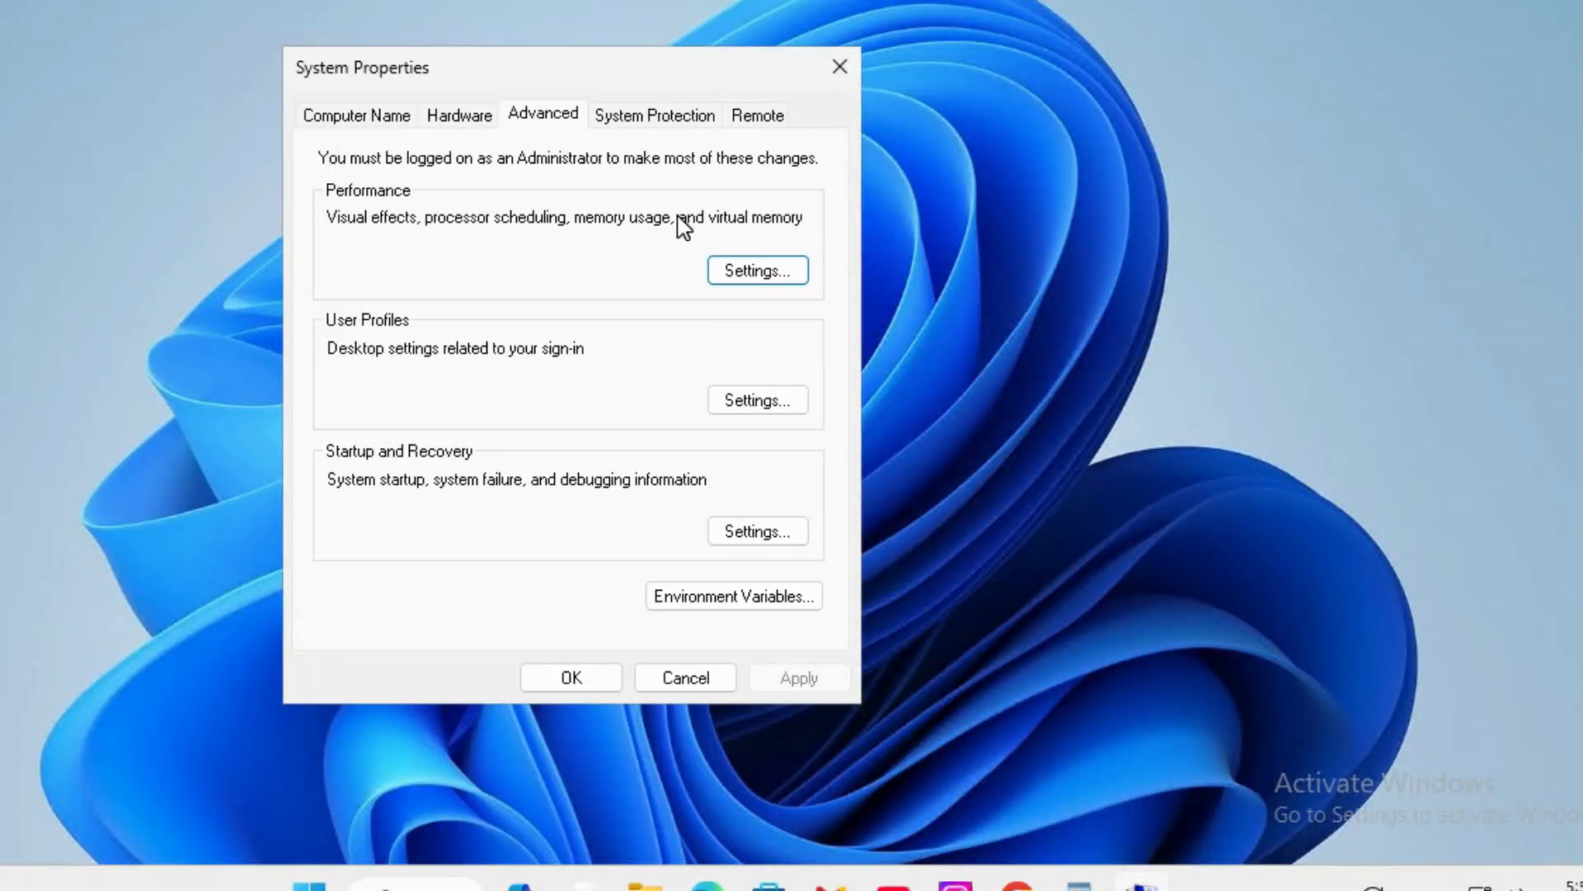
- Set the Windows visual effects to Adjust for best performance and apply the change
left_click(755, 275)
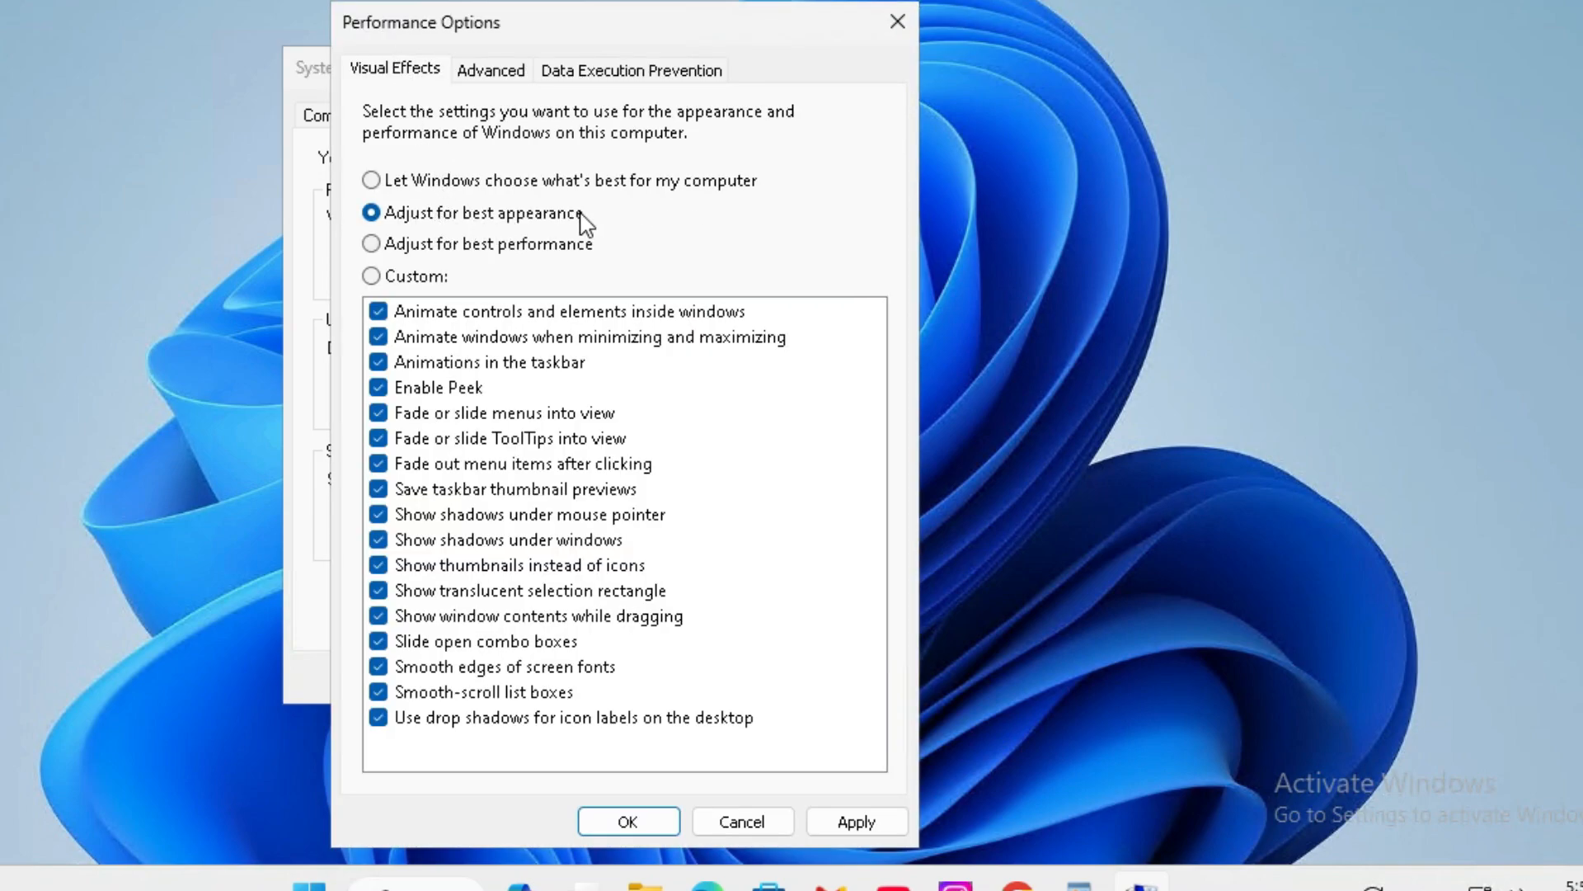
left_click(374, 242)
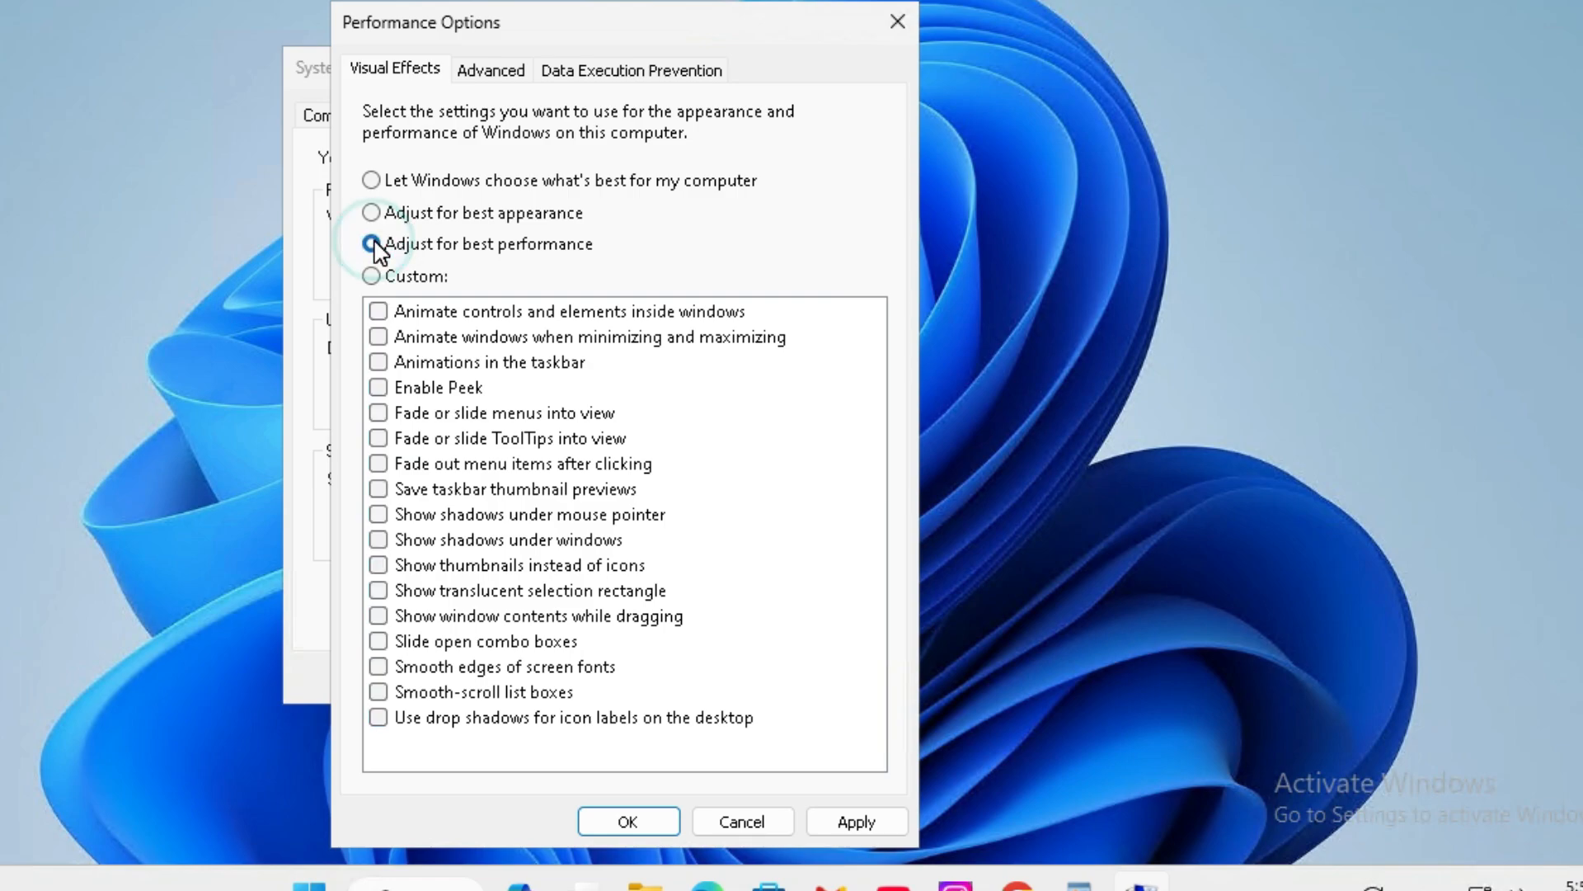
left_click(828, 819)
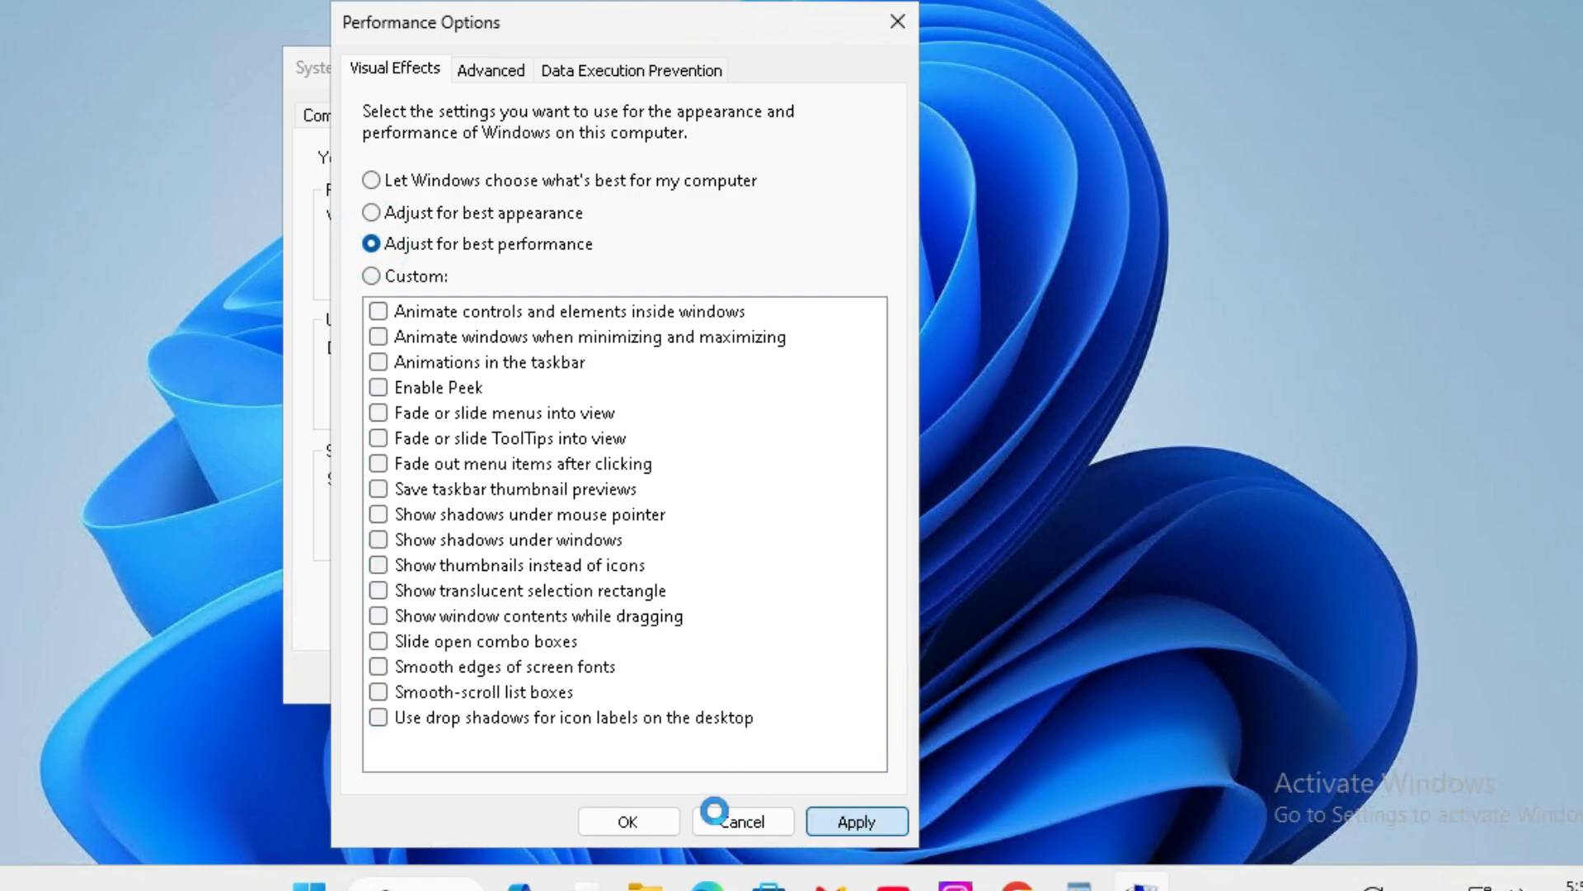
- Switch drive C:'s paging file in Virtual Memory to a custom size with an initial size of 1330 MB
left_click(502, 72)
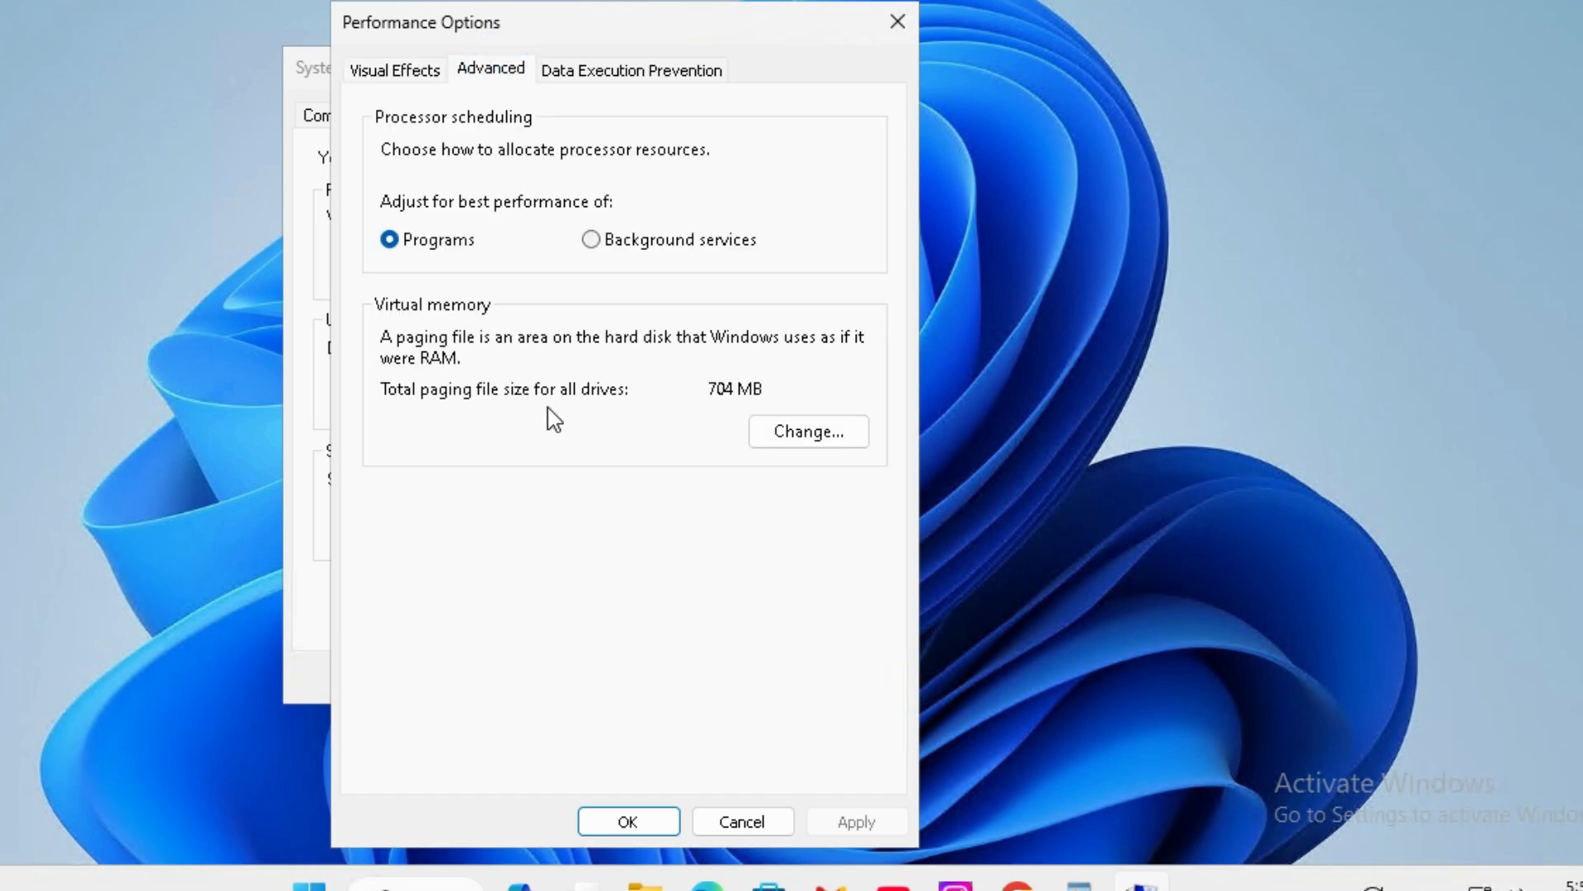
left_click(805, 442)
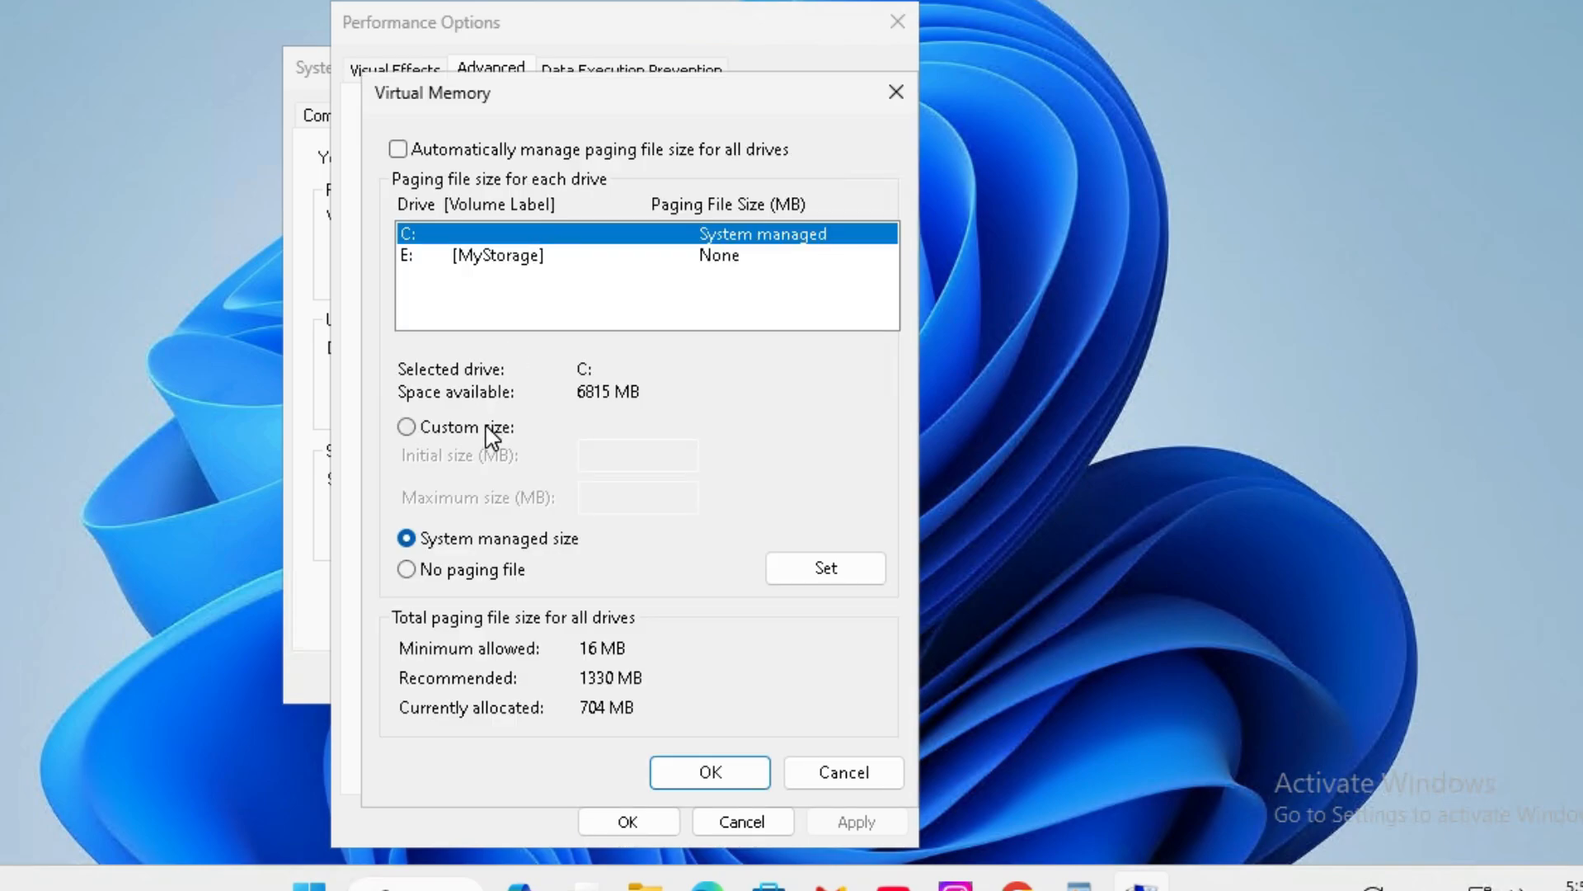
left_click(409, 427)
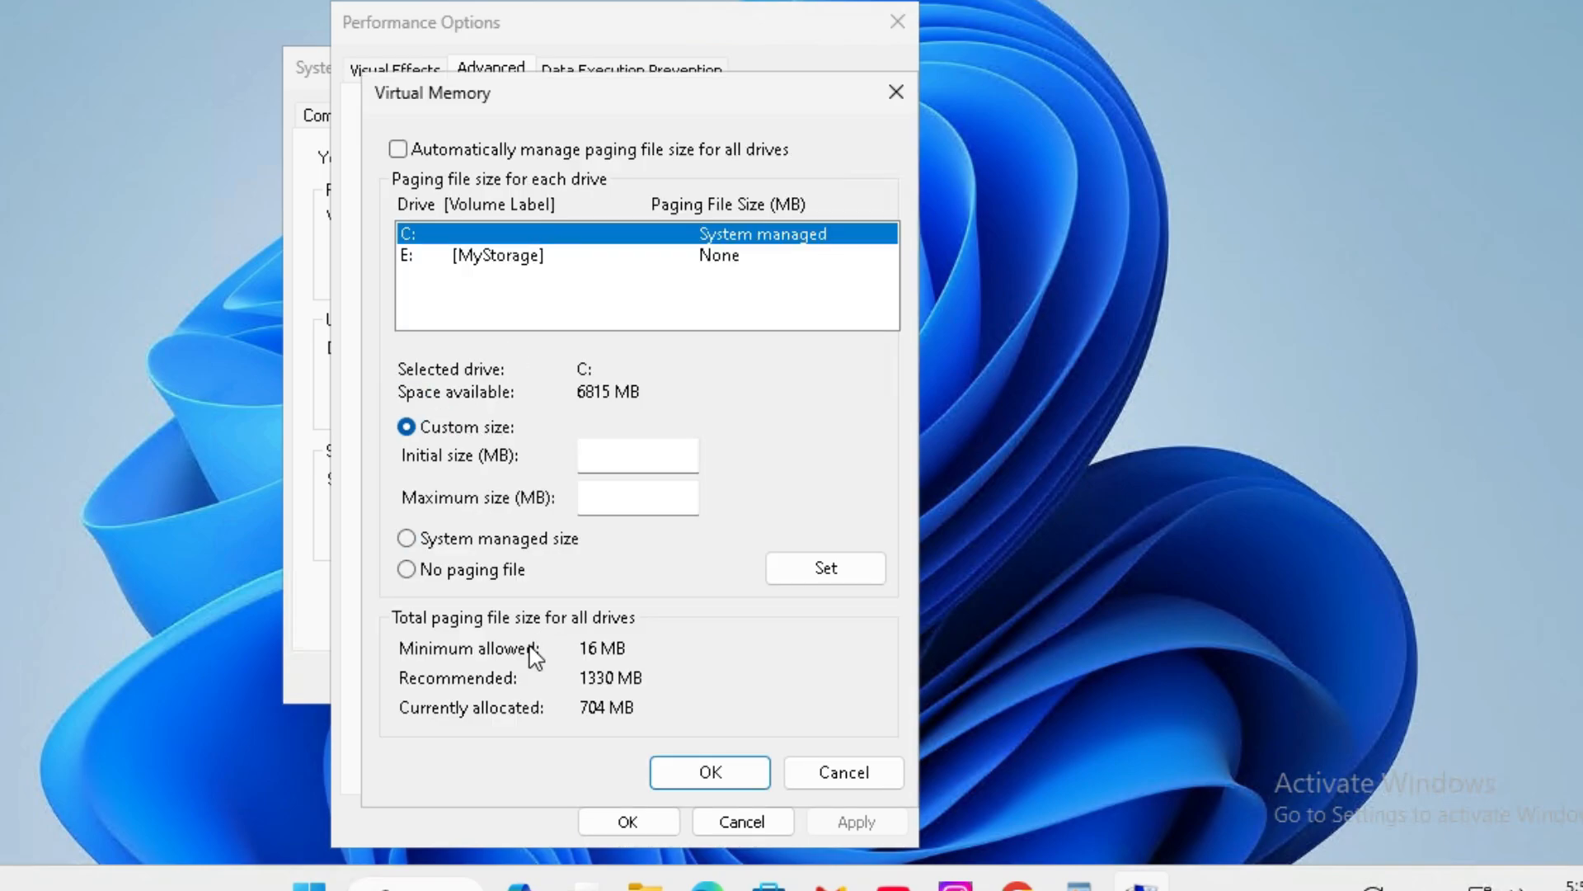
left_click(589, 452)
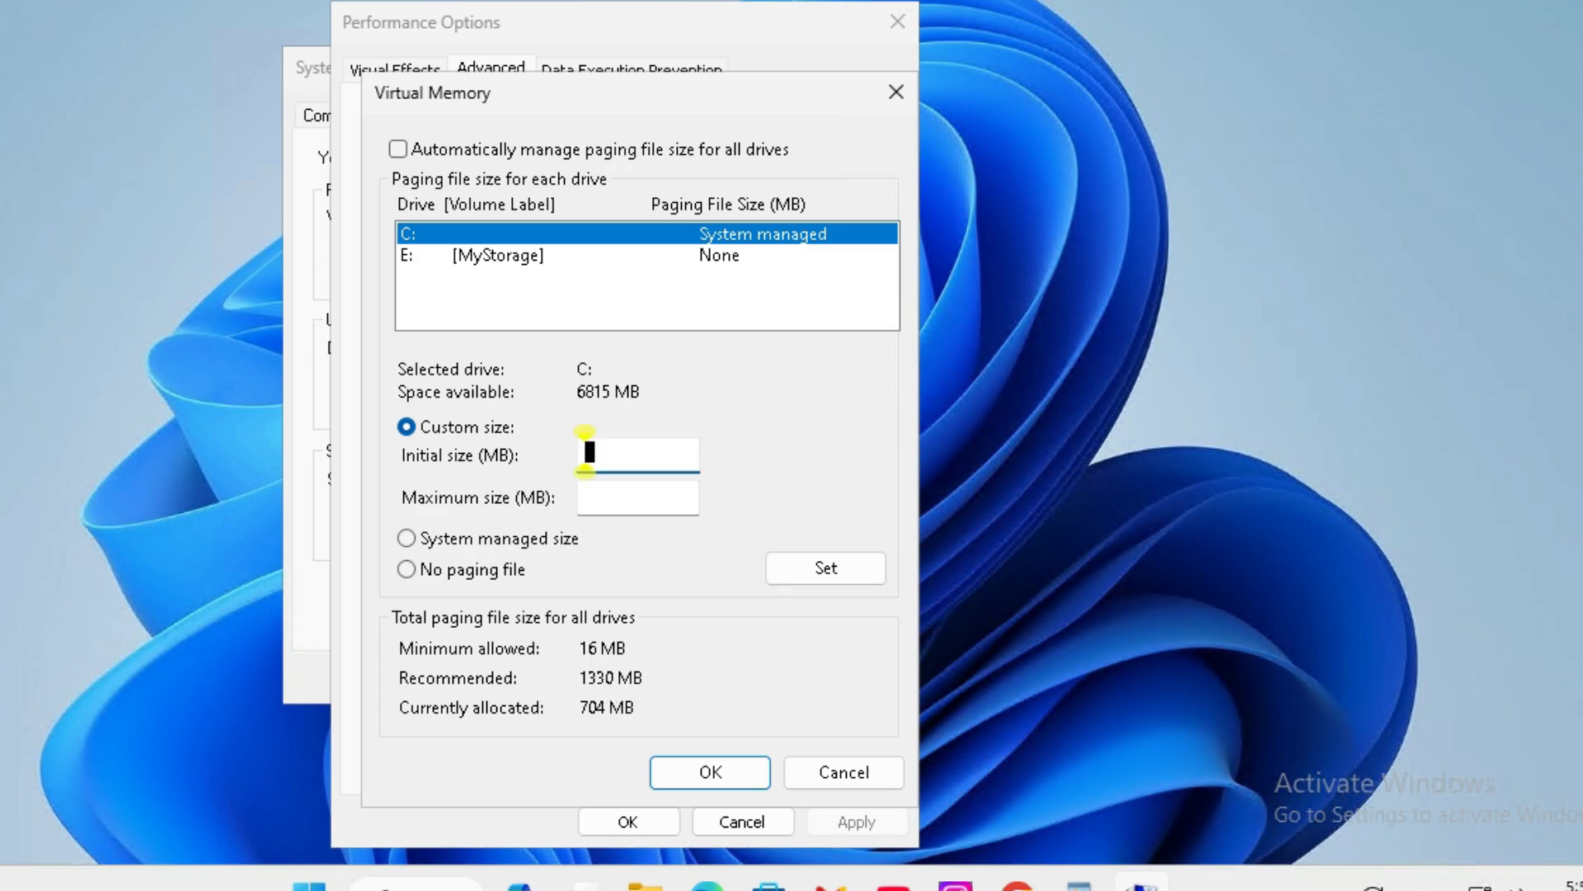
type("1")
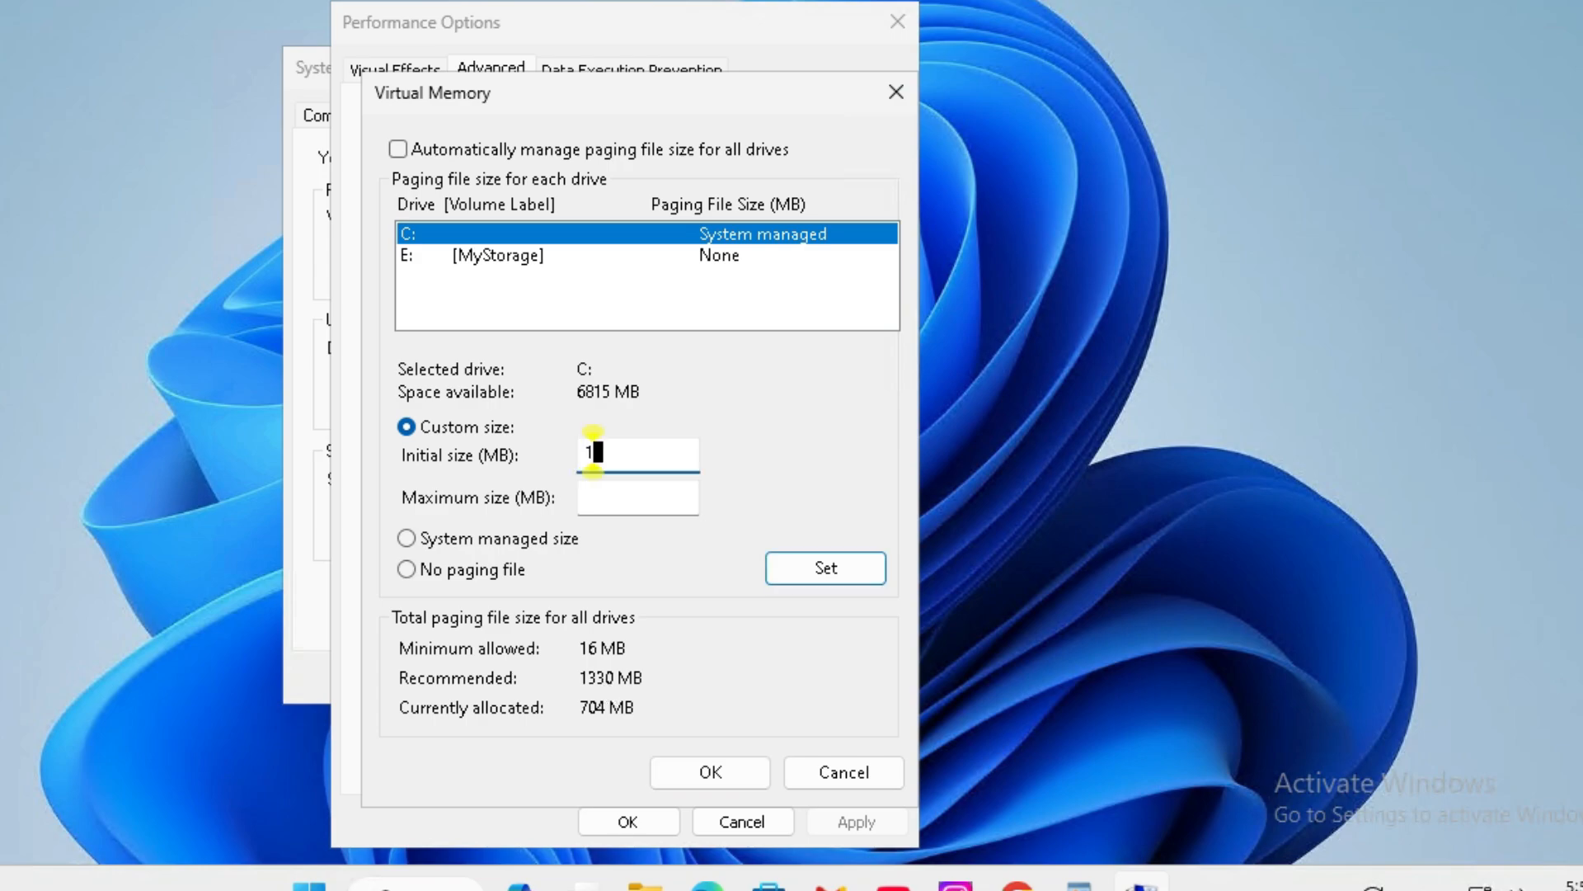
type("330")
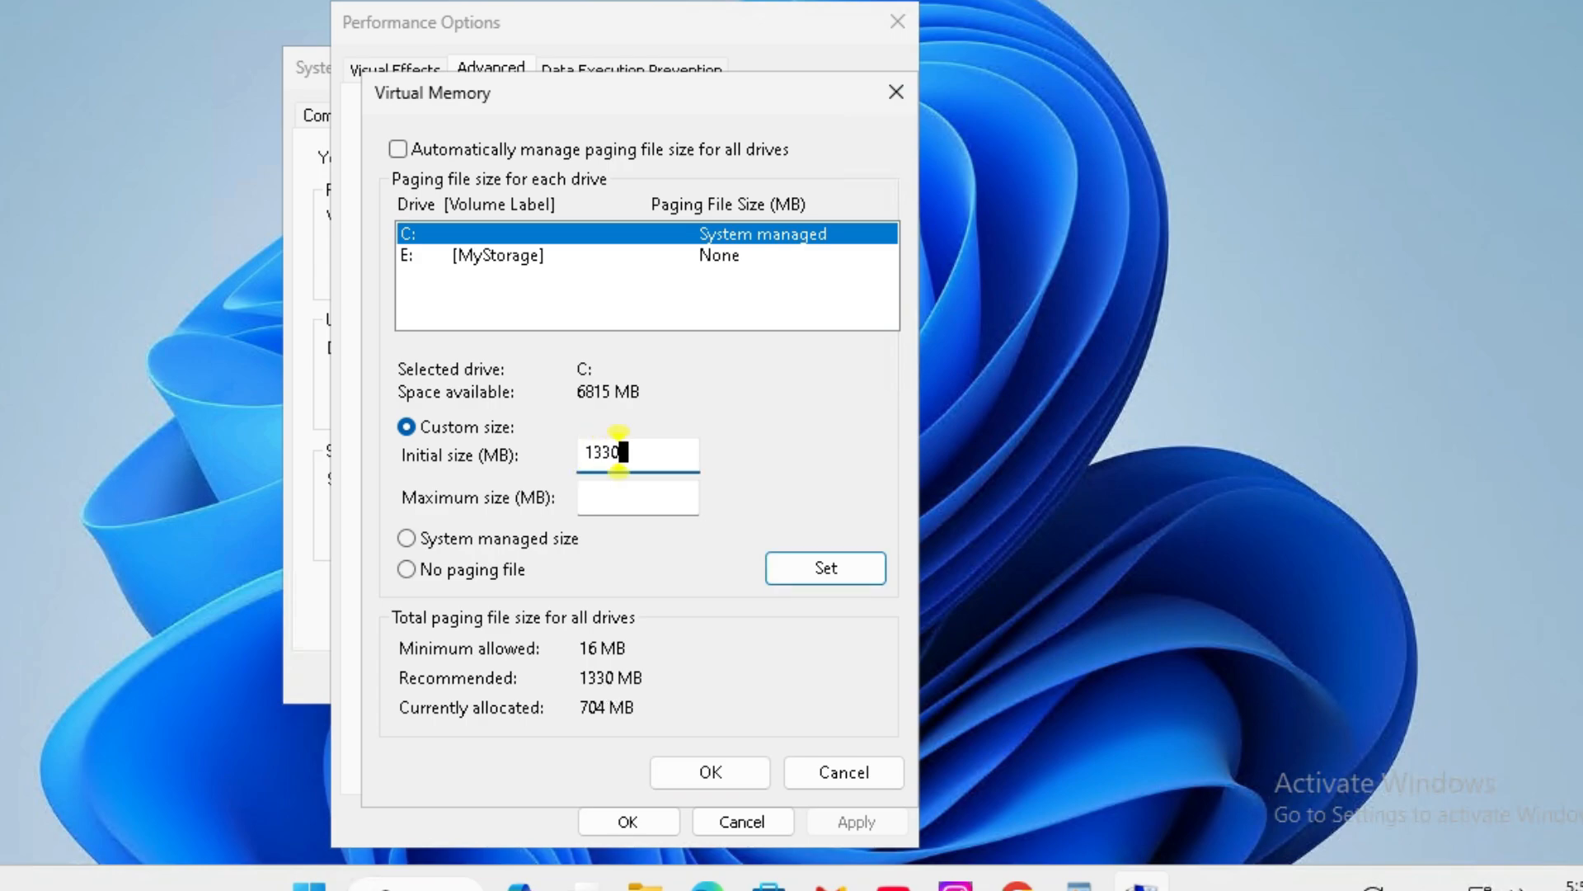
- Set drive C:'s maximum paging file size to 2660 MB and confirm the virtual memory change
key("Tab")
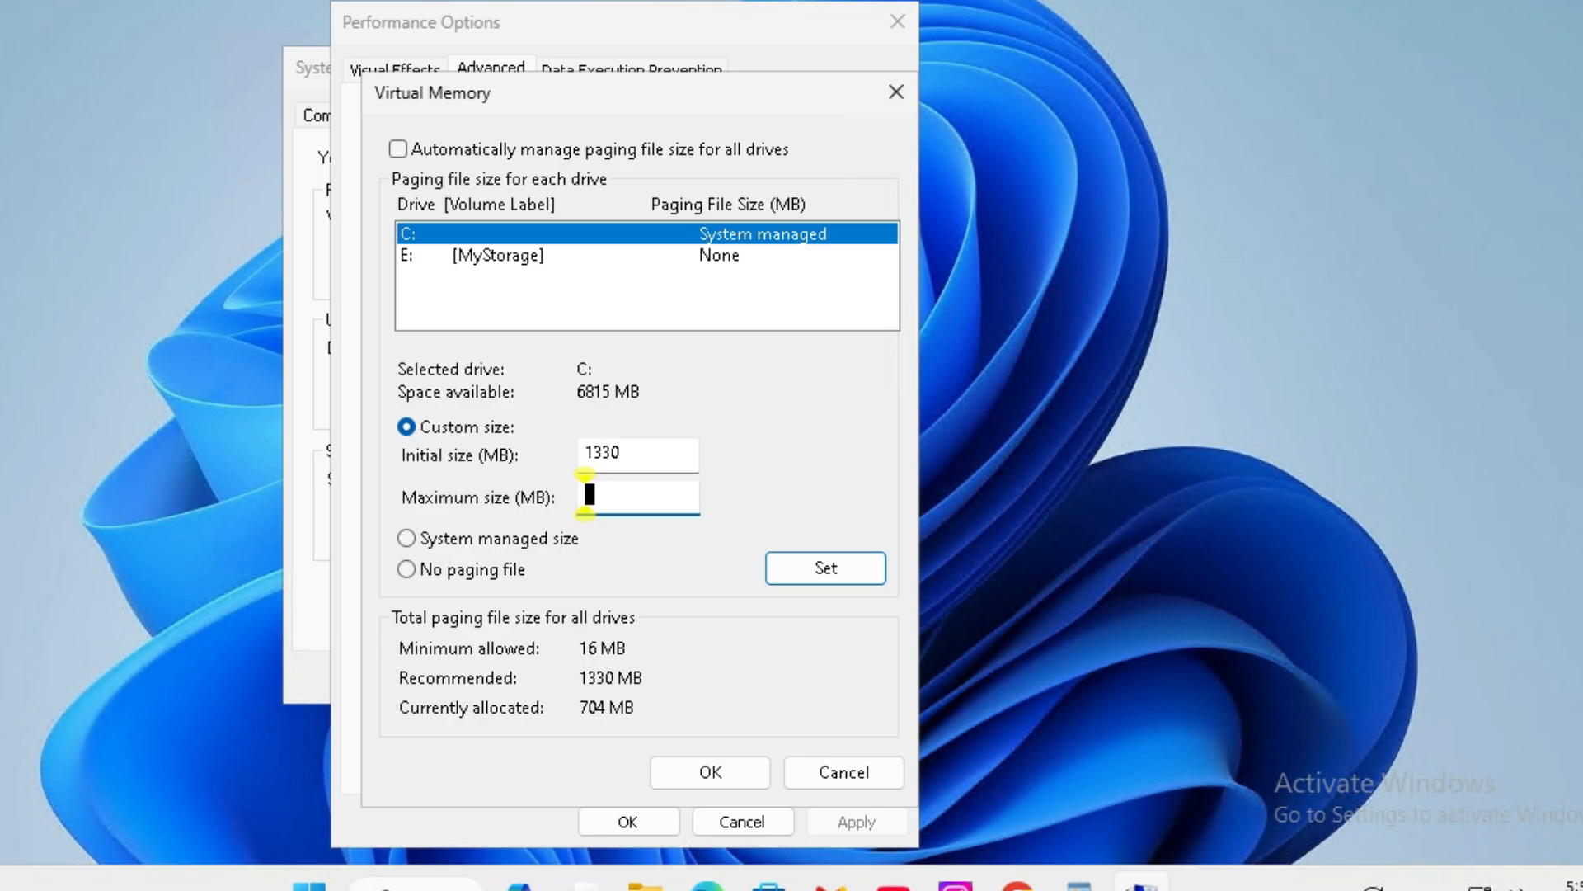
type("266")
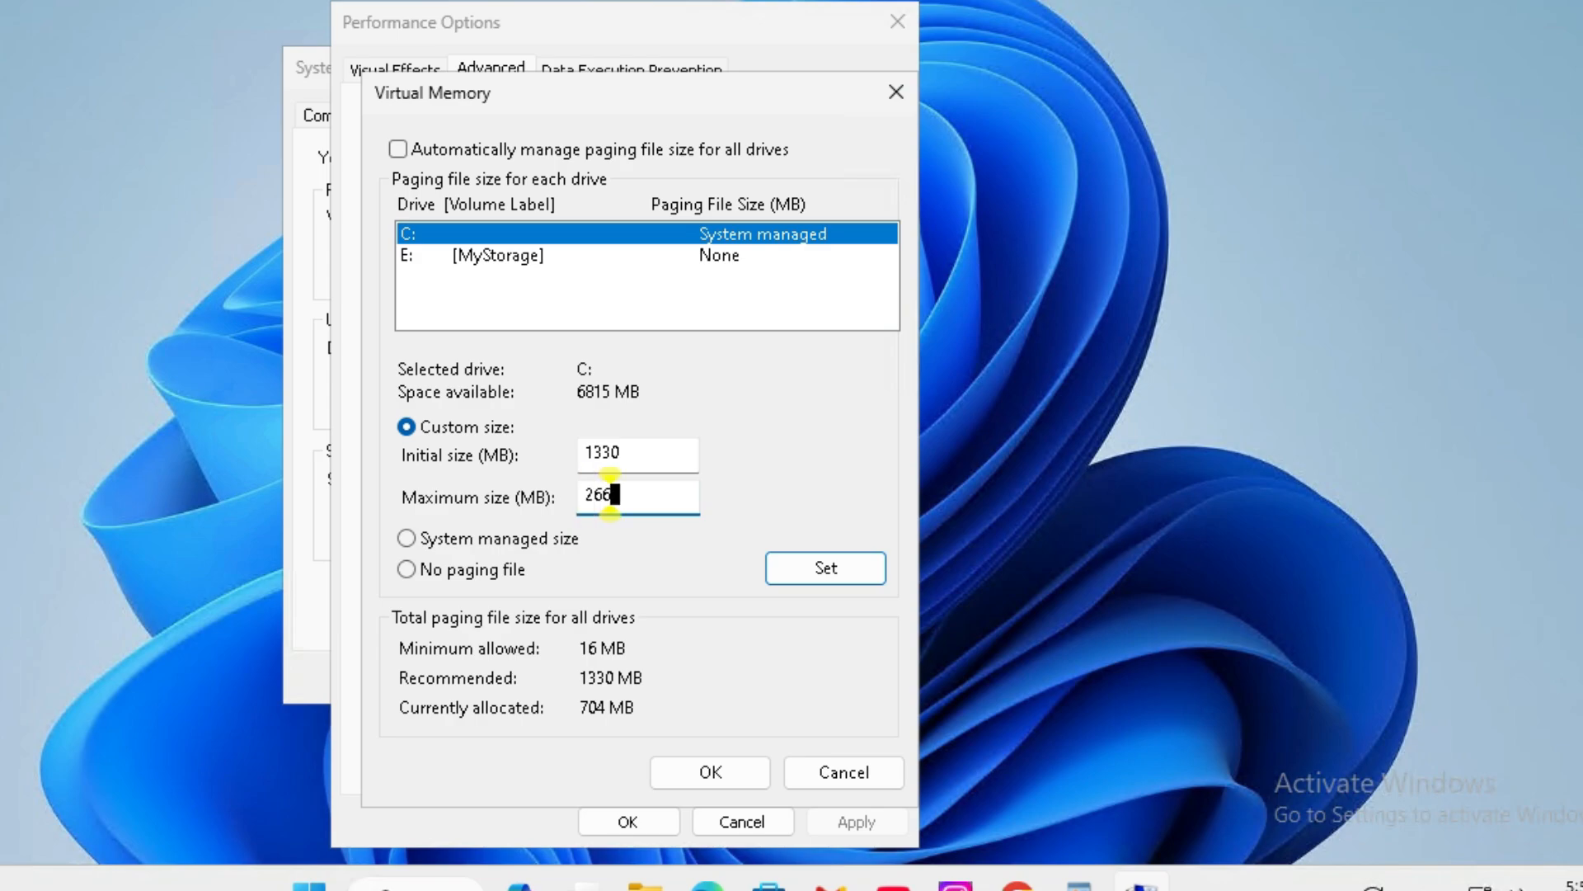
type("0")
left_click(789, 565)
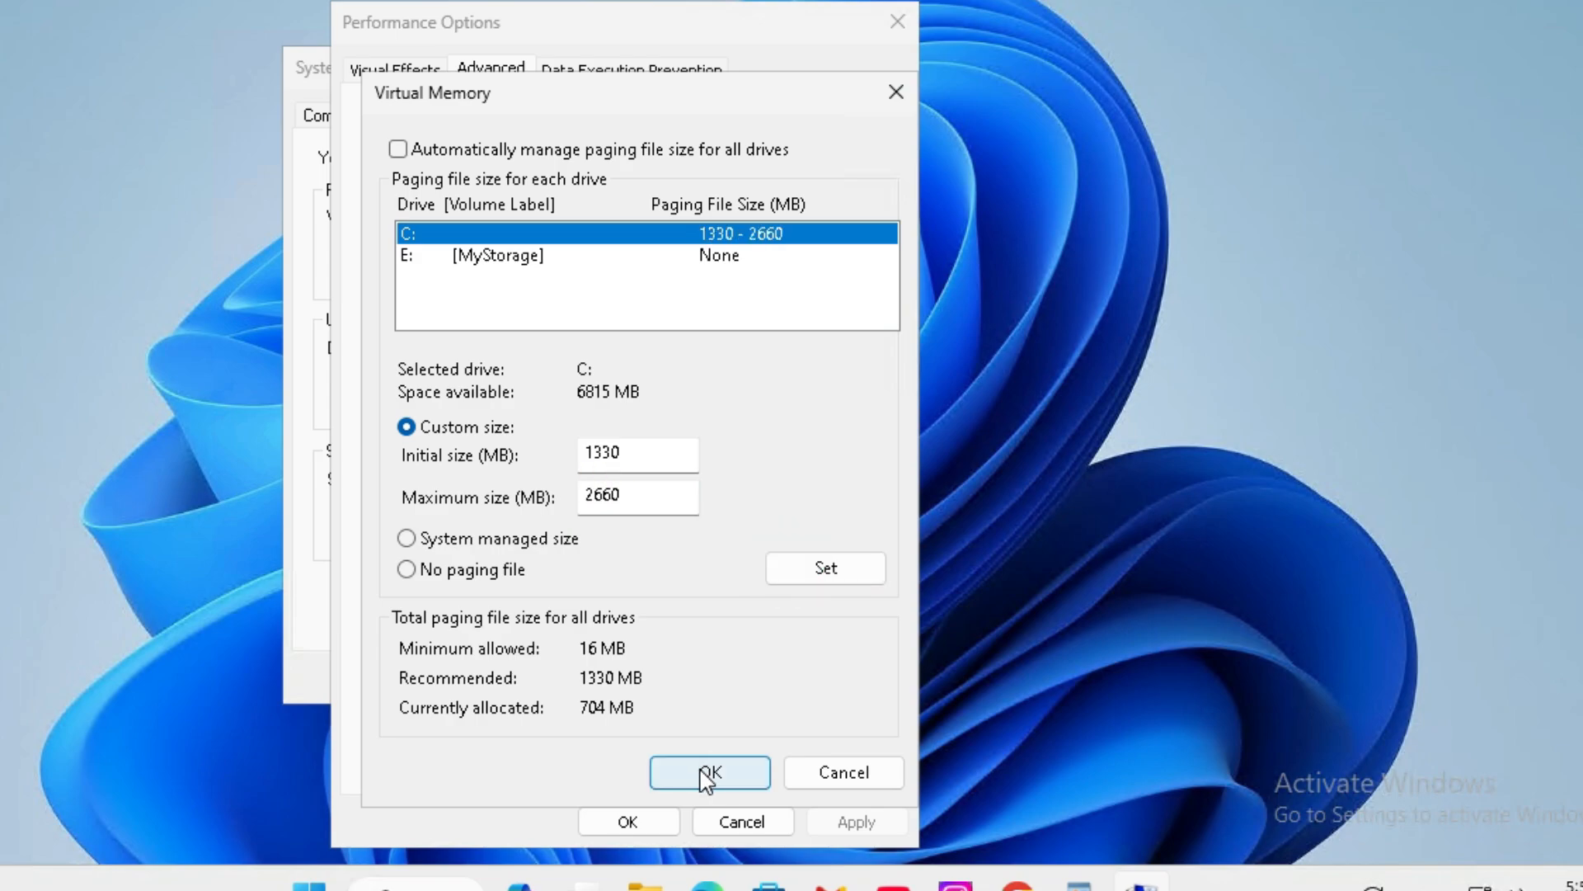
left_click(708, 771)
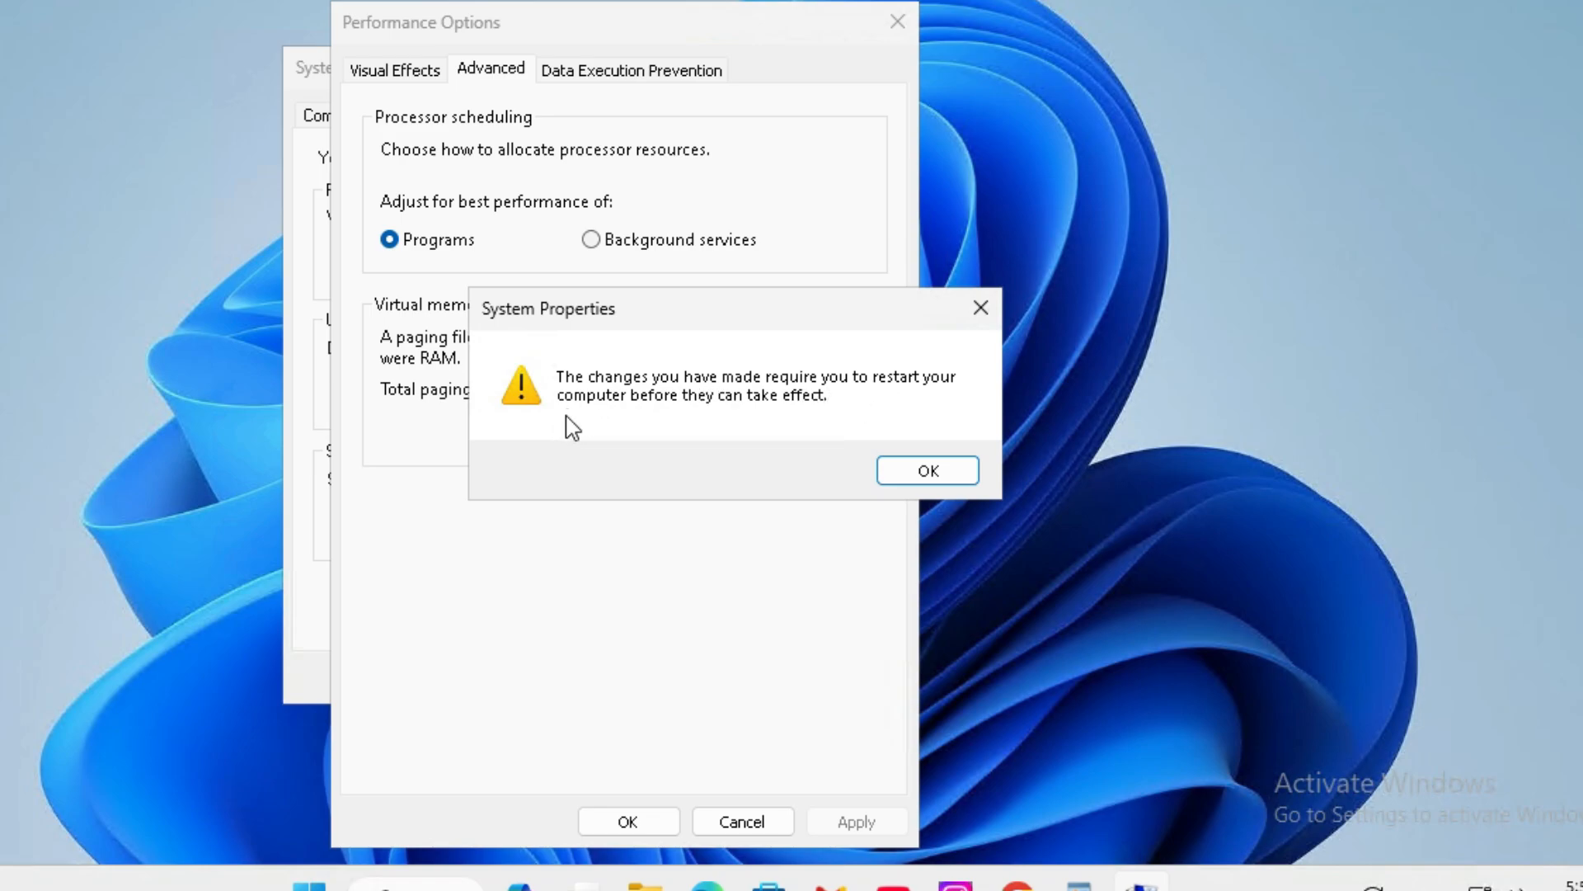
left_click(930, 468)
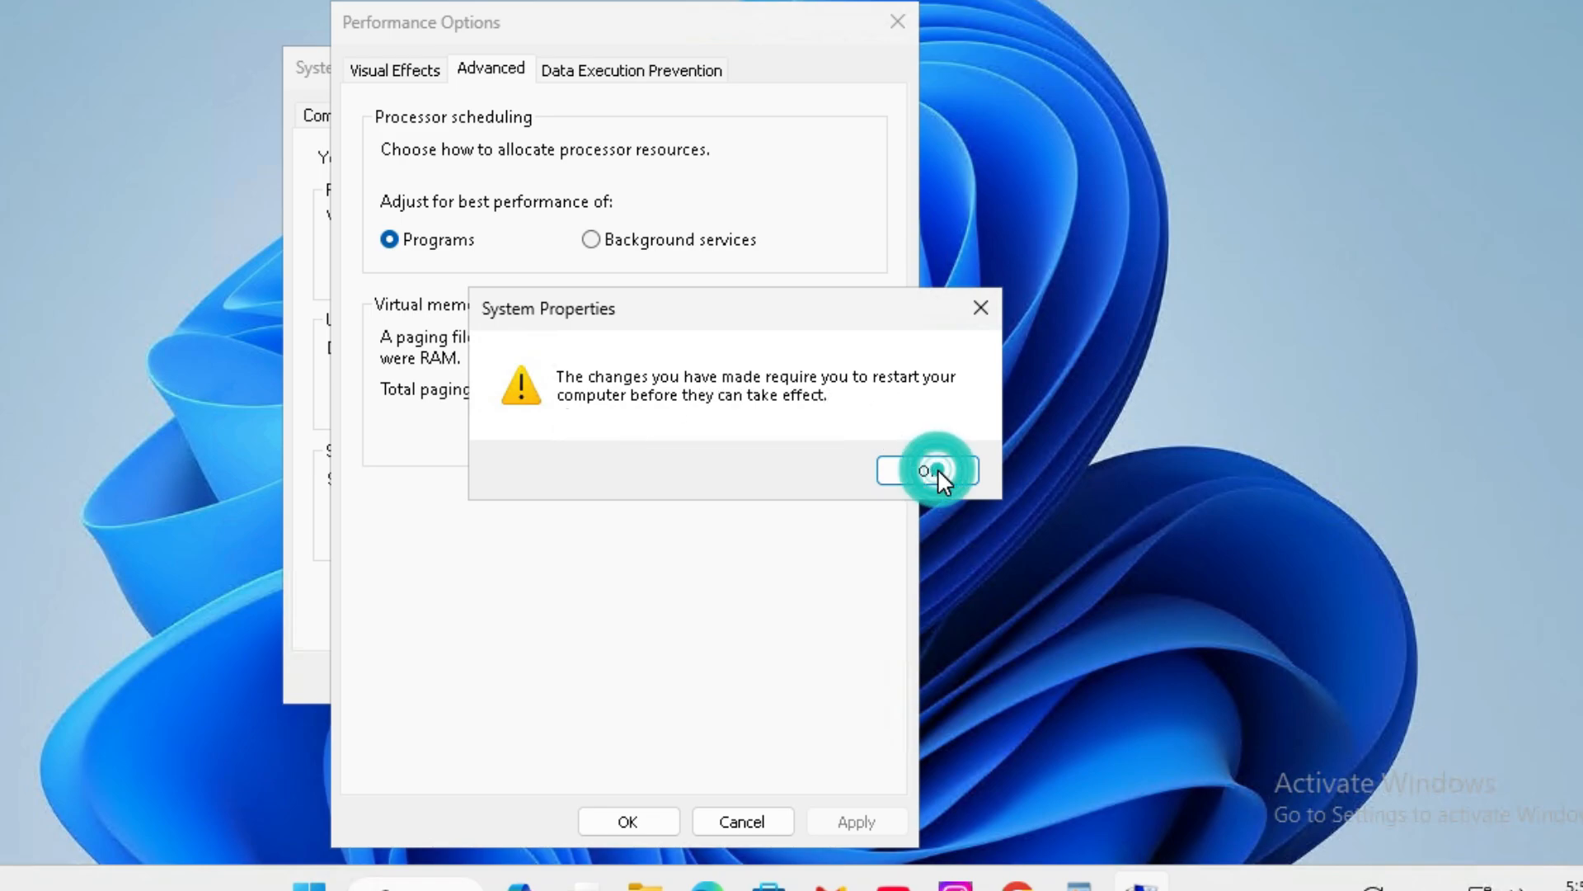
- Confirm and close Performance Options and System Properties, choosing to restart the computer later
left_click(849, 821)
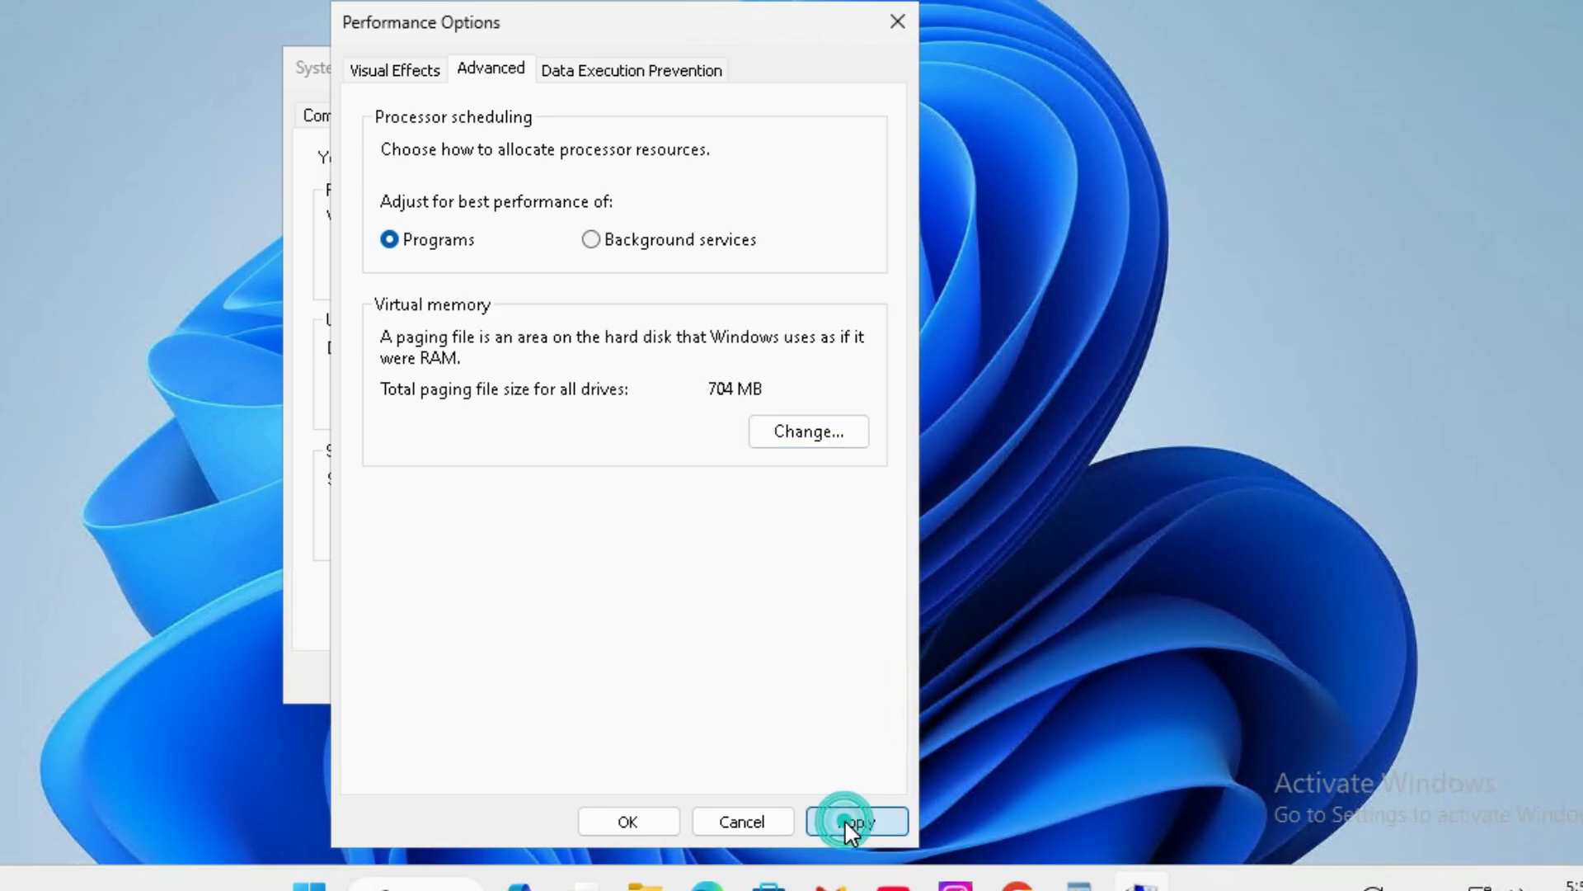
left_click(630, 823)
left_click(585, 675)
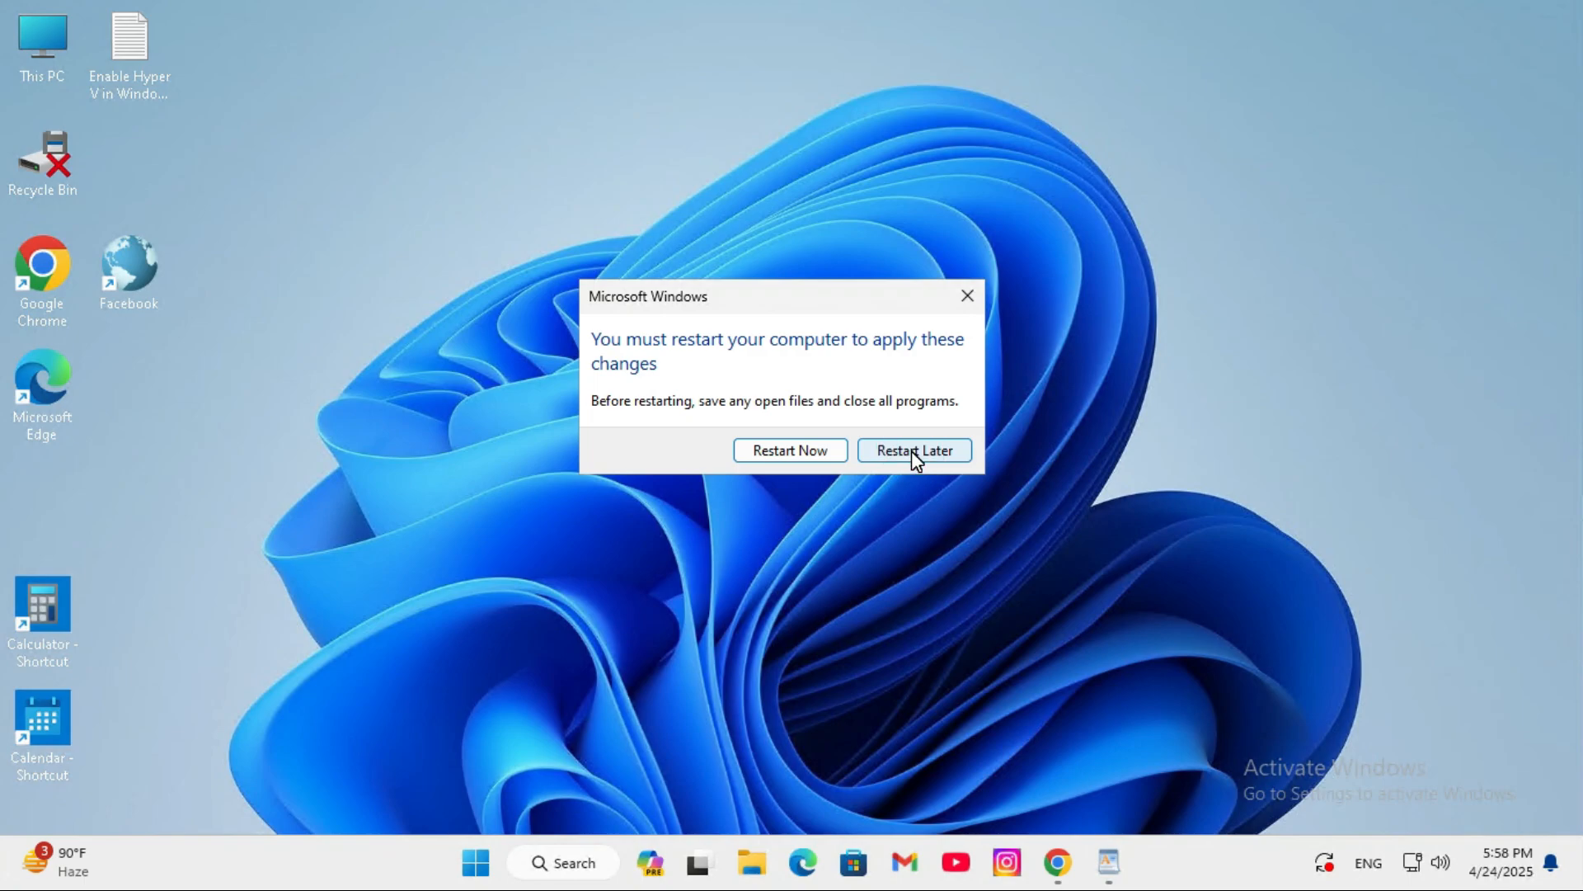
left_click(912, 452)
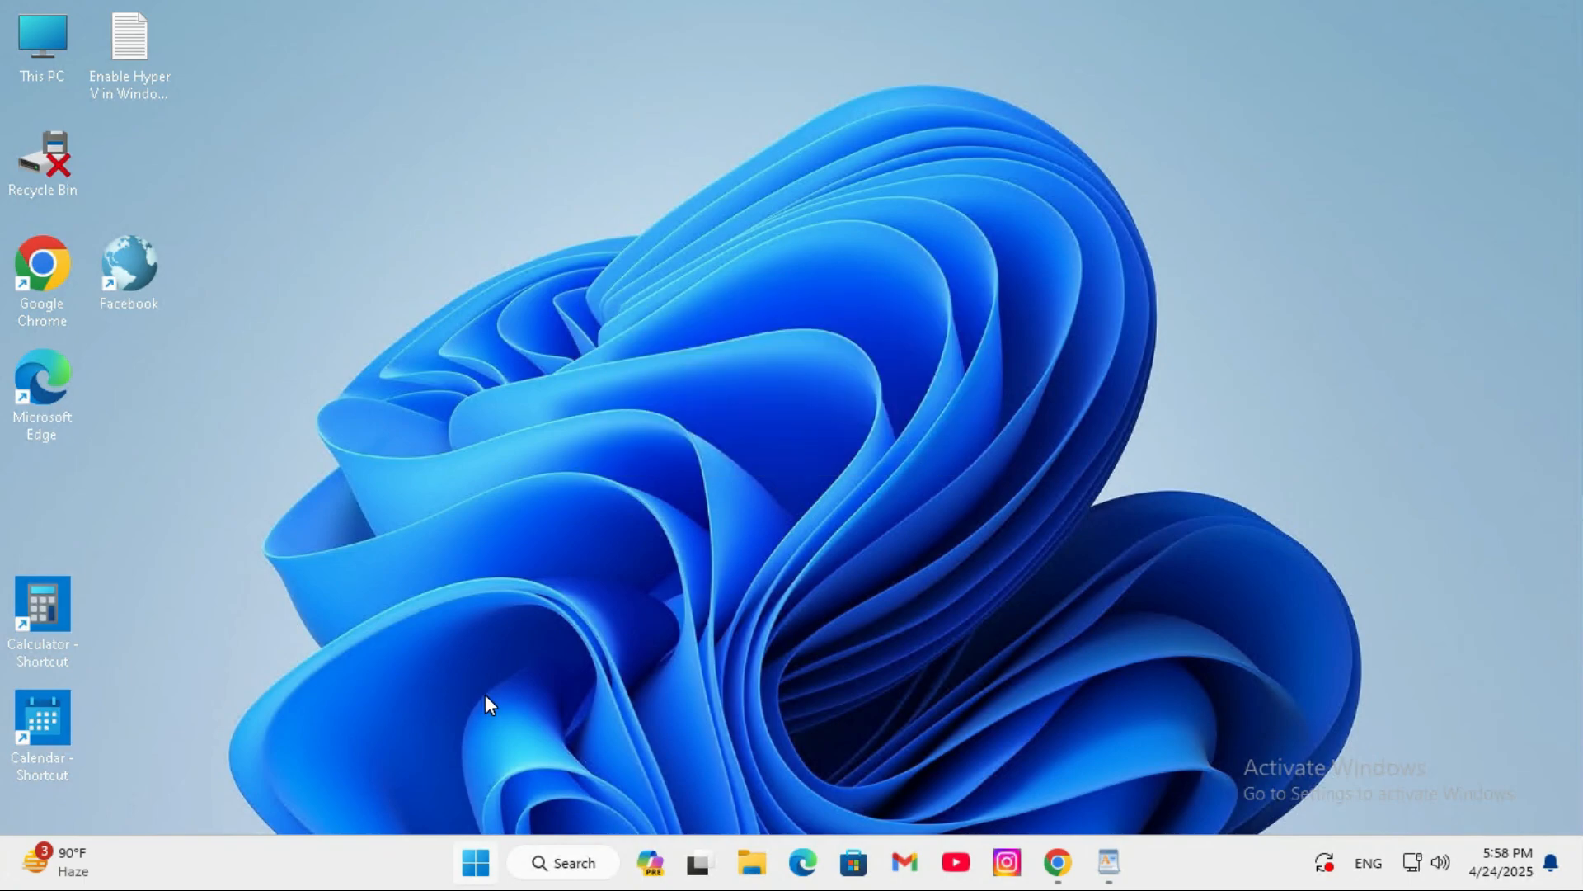
- Open the computer's power options
left_click(477, 859)
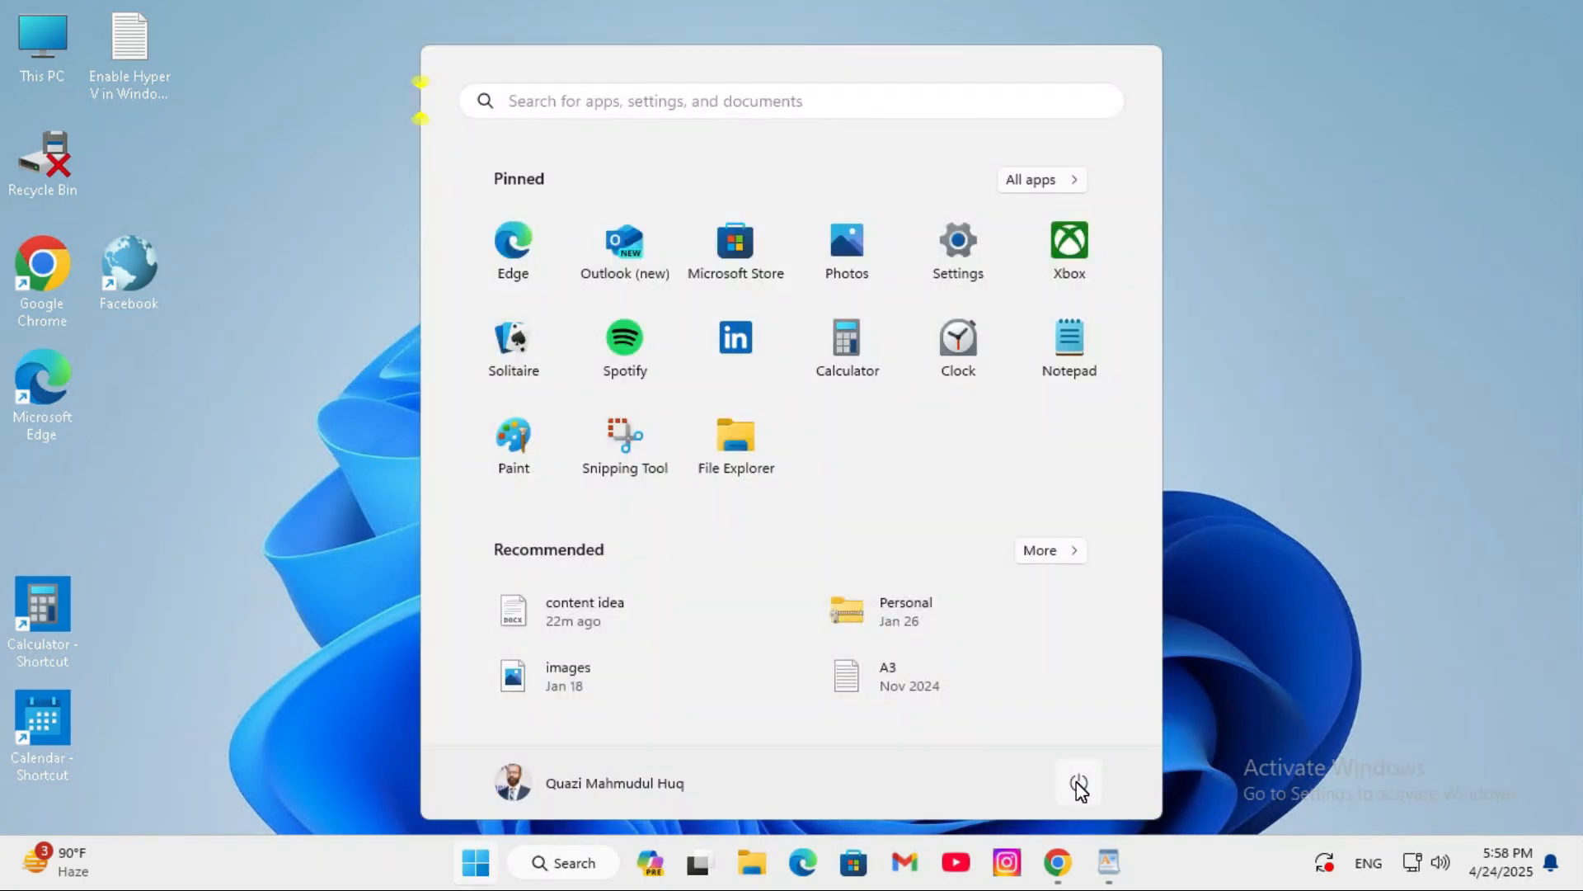
left_click(1079, 785)
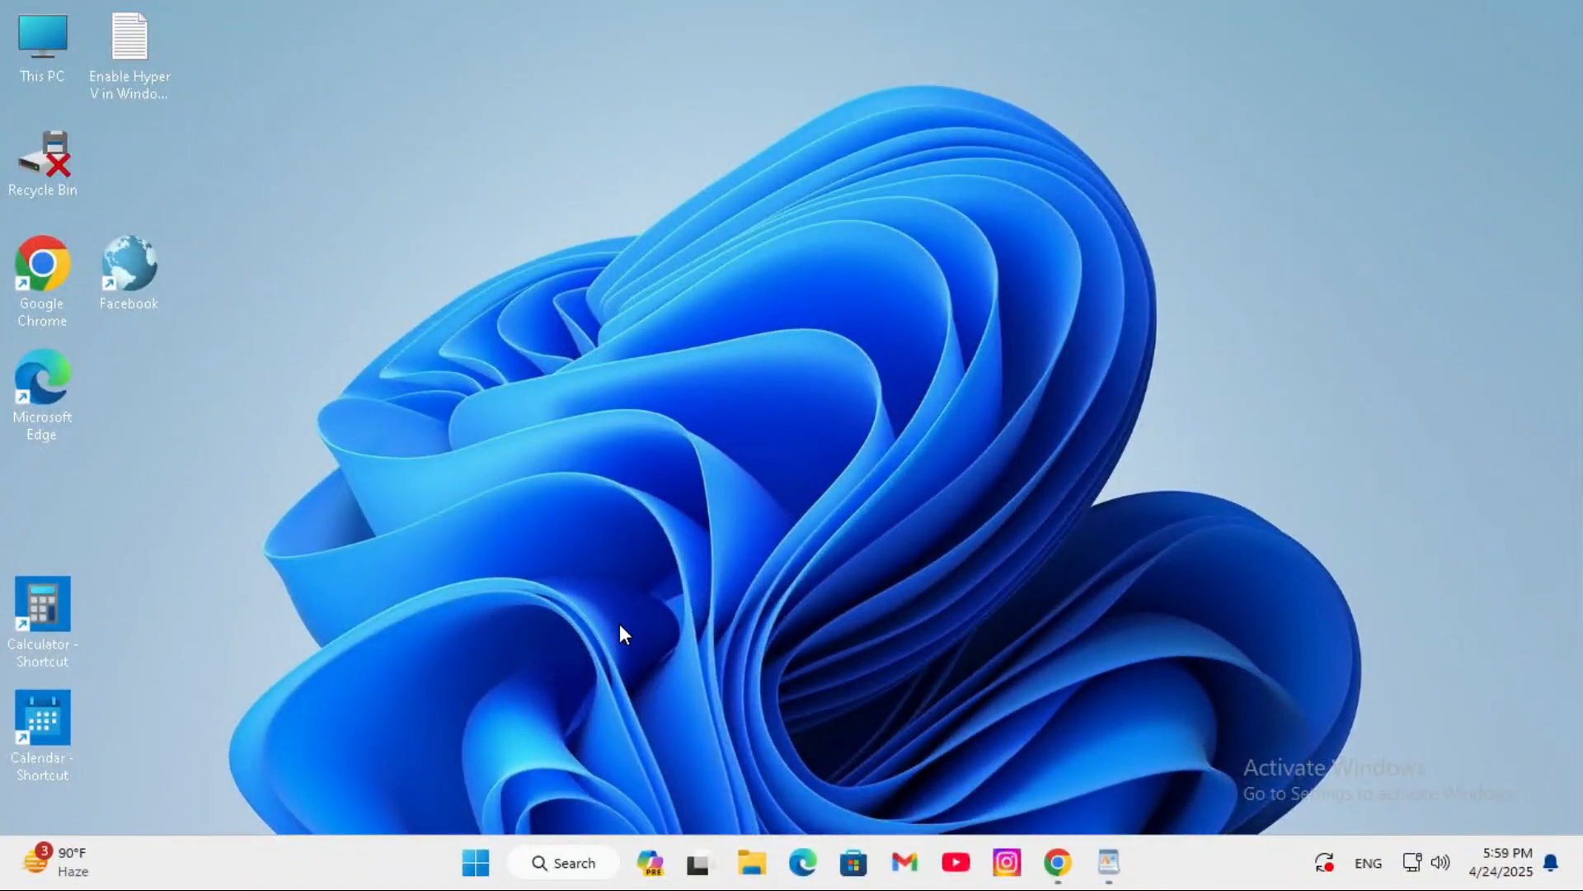
- Run Disk Cleanup as administrator and scan drive C: for files to clean up
left_click(589, 868)
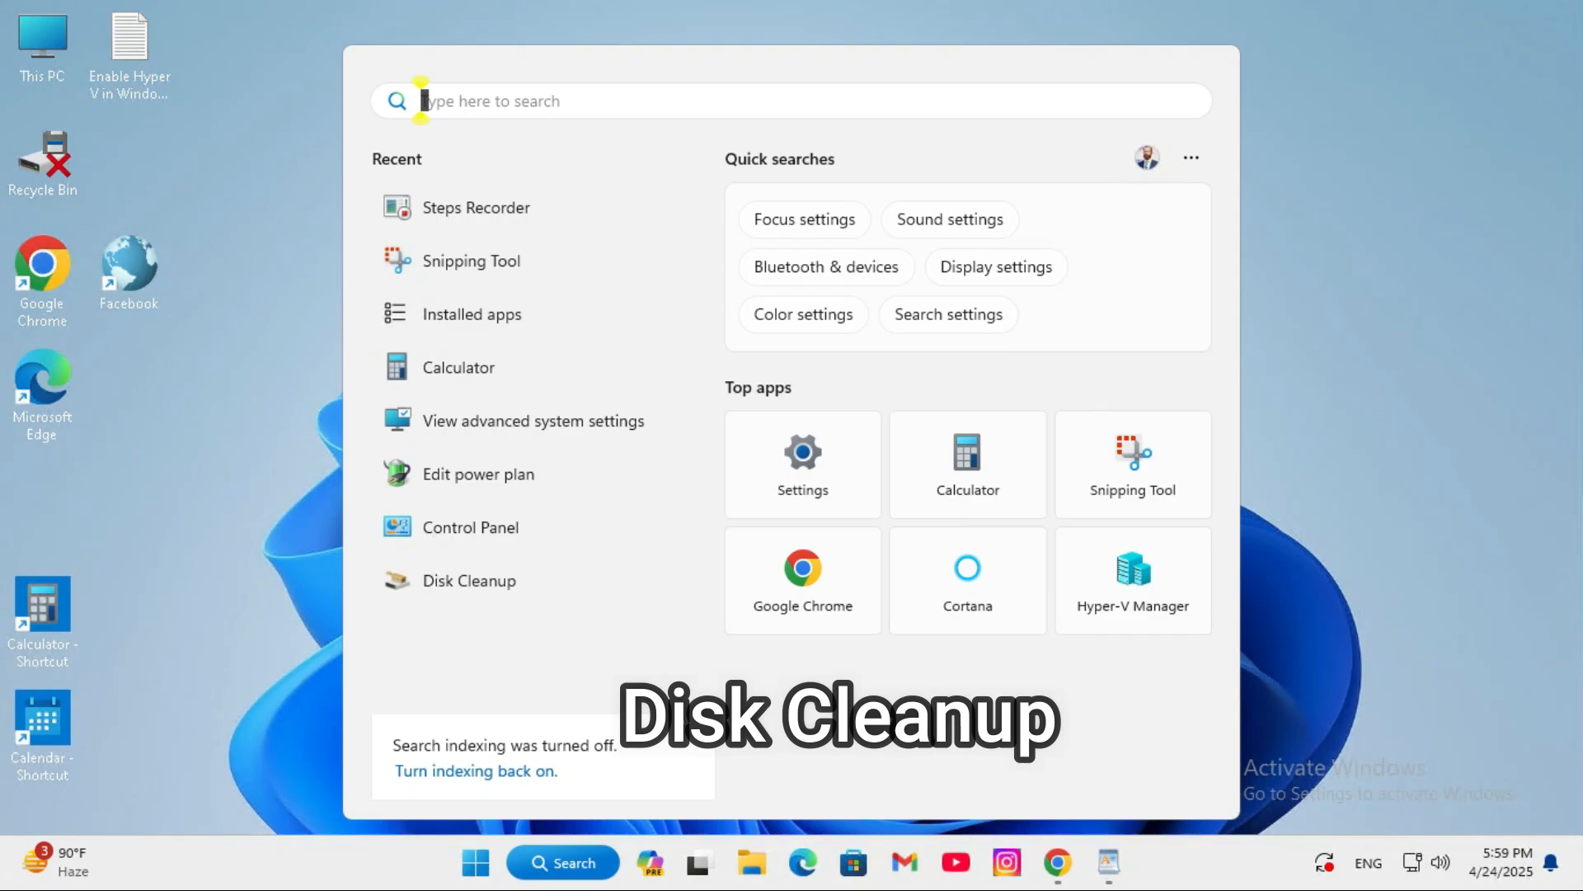
type("disk clean")
right_click(458, 278)
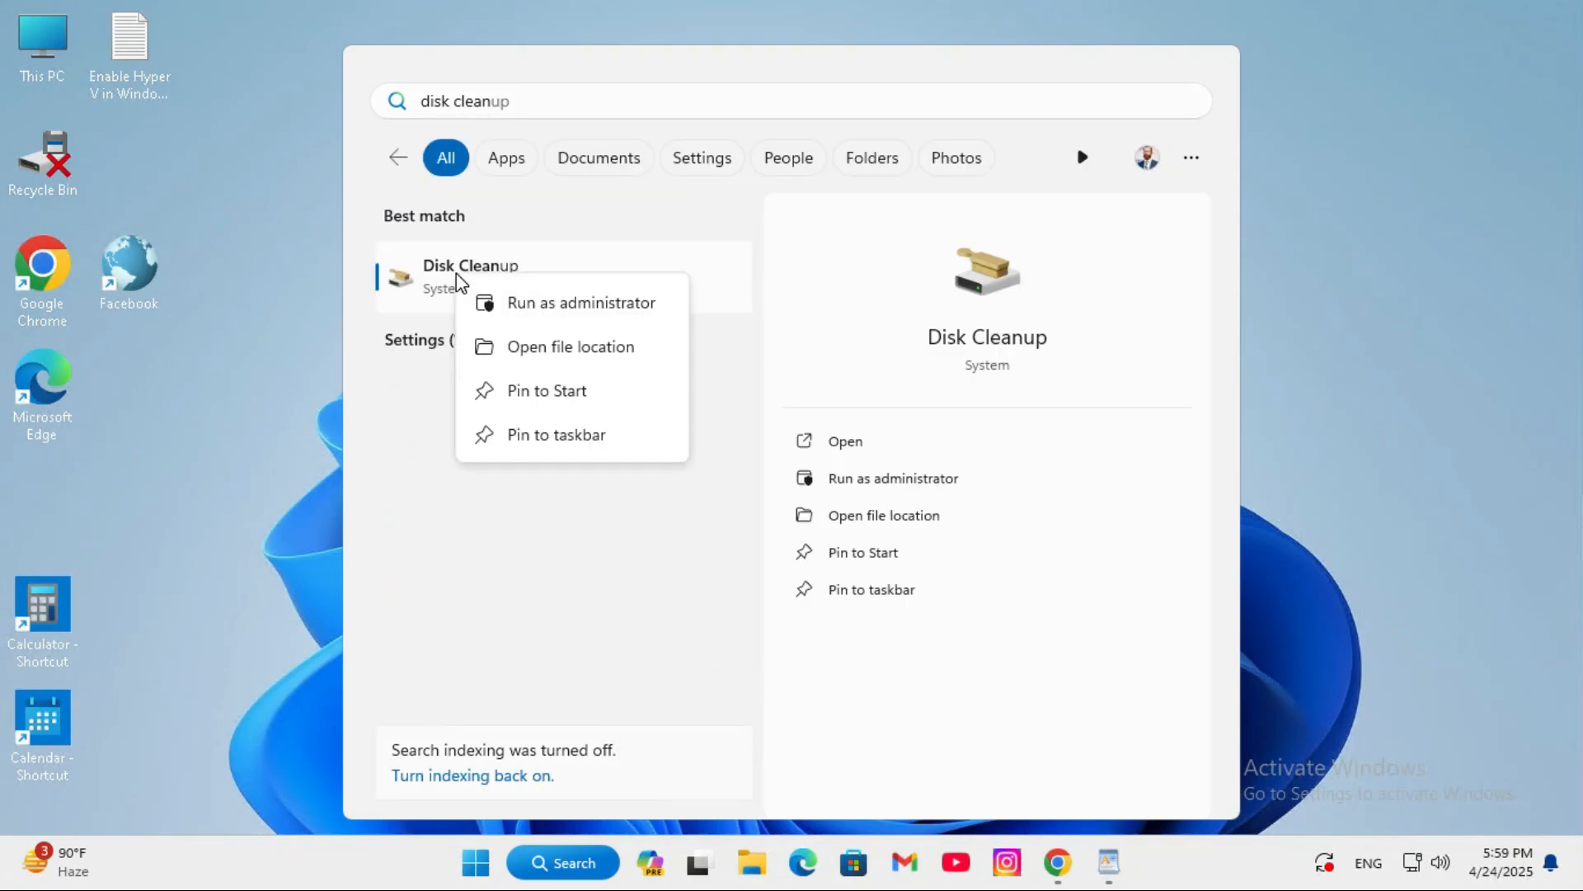
left_click(547, 303)
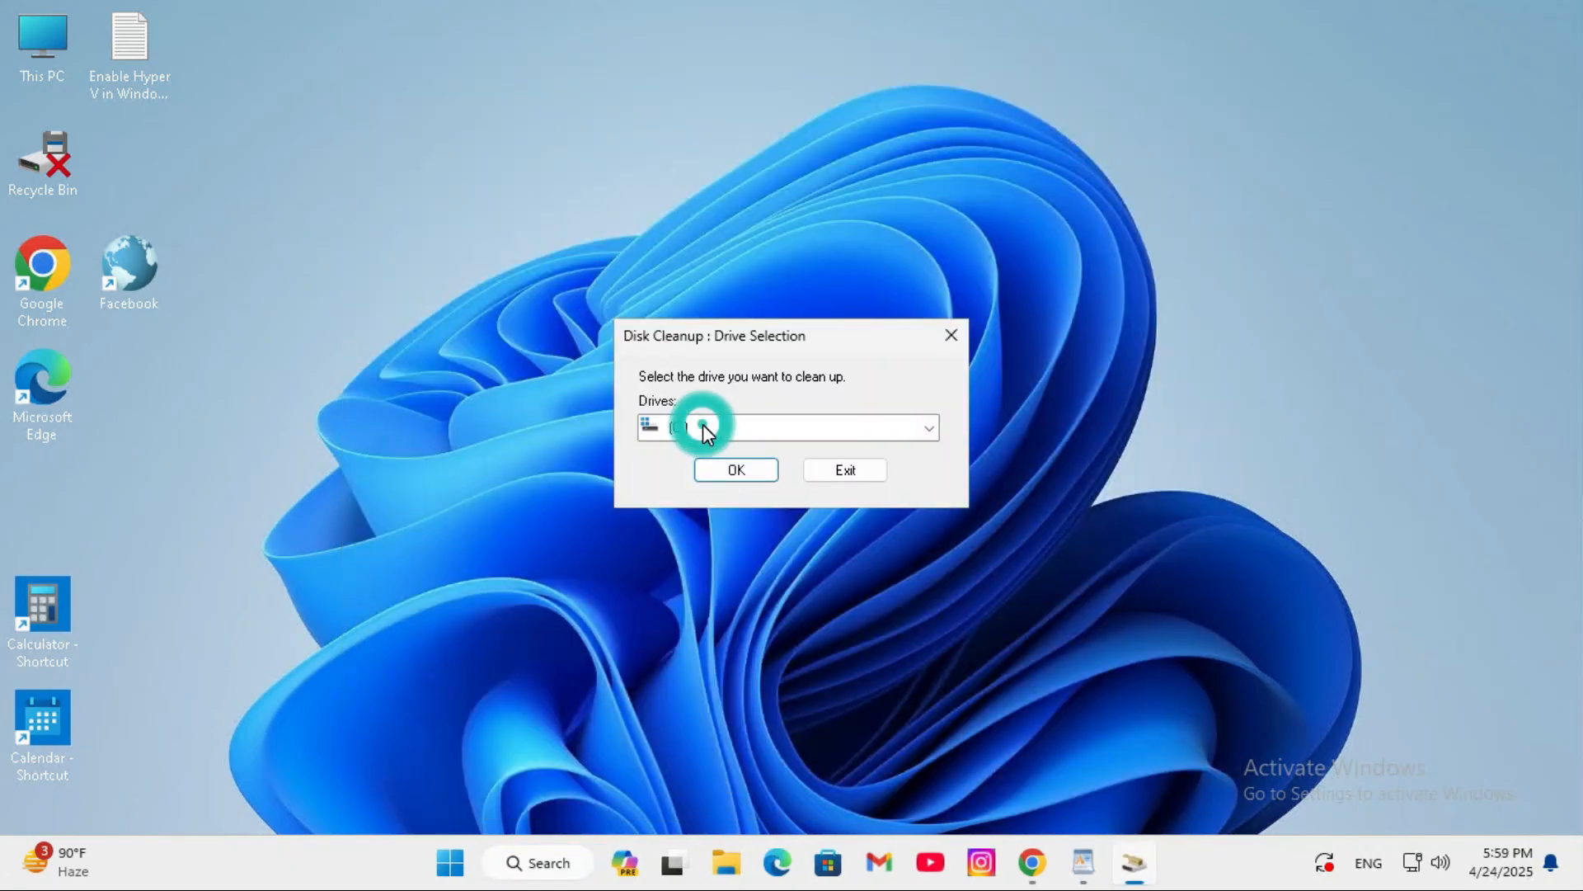
left_click(702, 424)
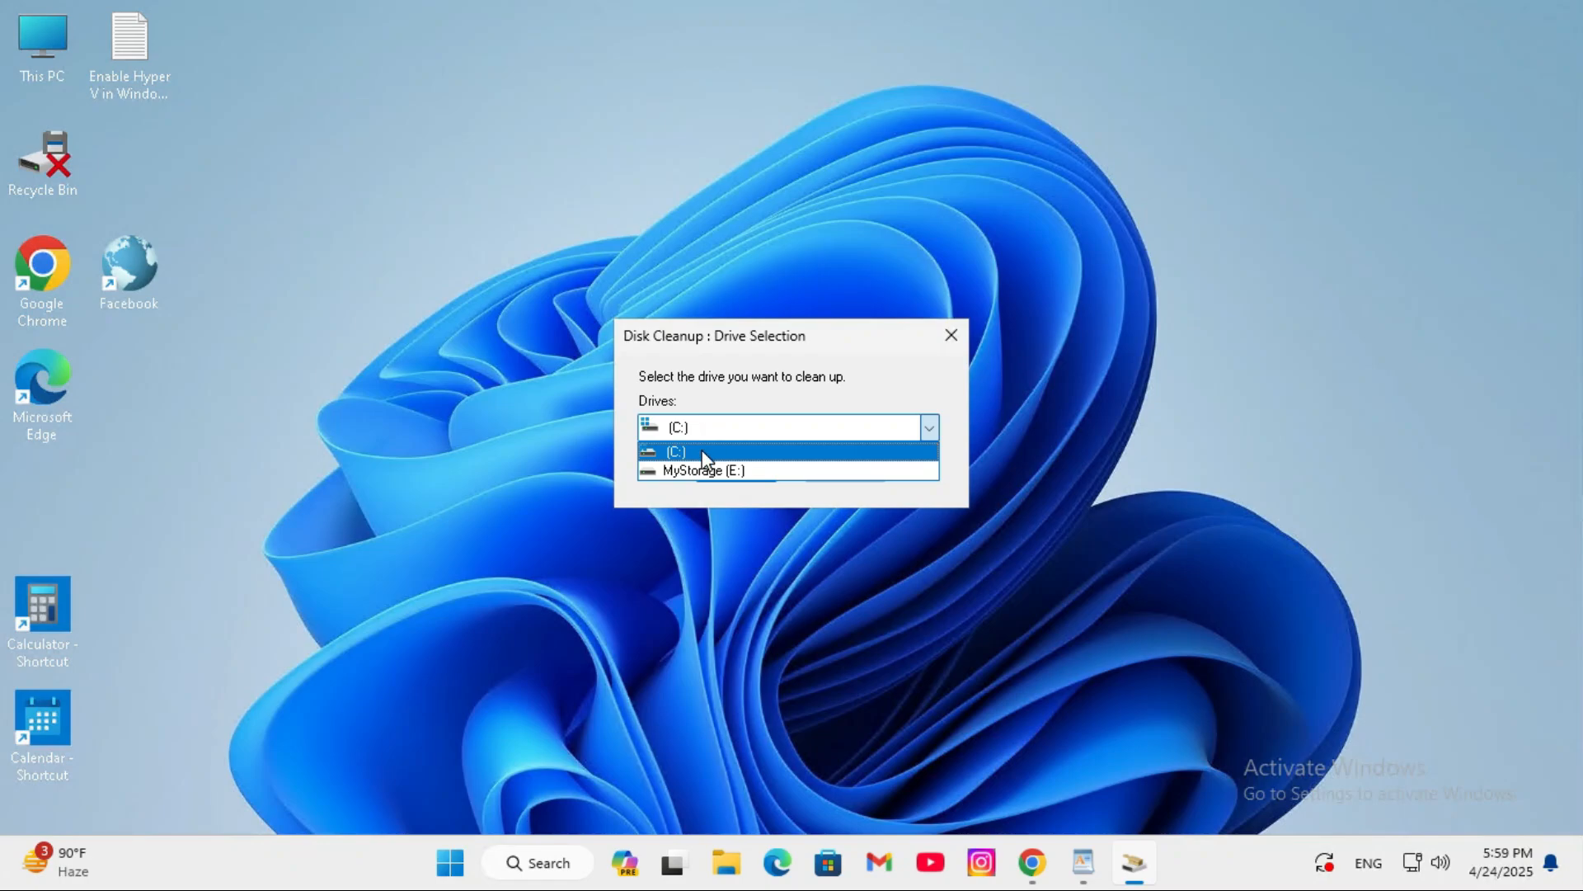
left_click(701, 452)
left_click(737, 465)
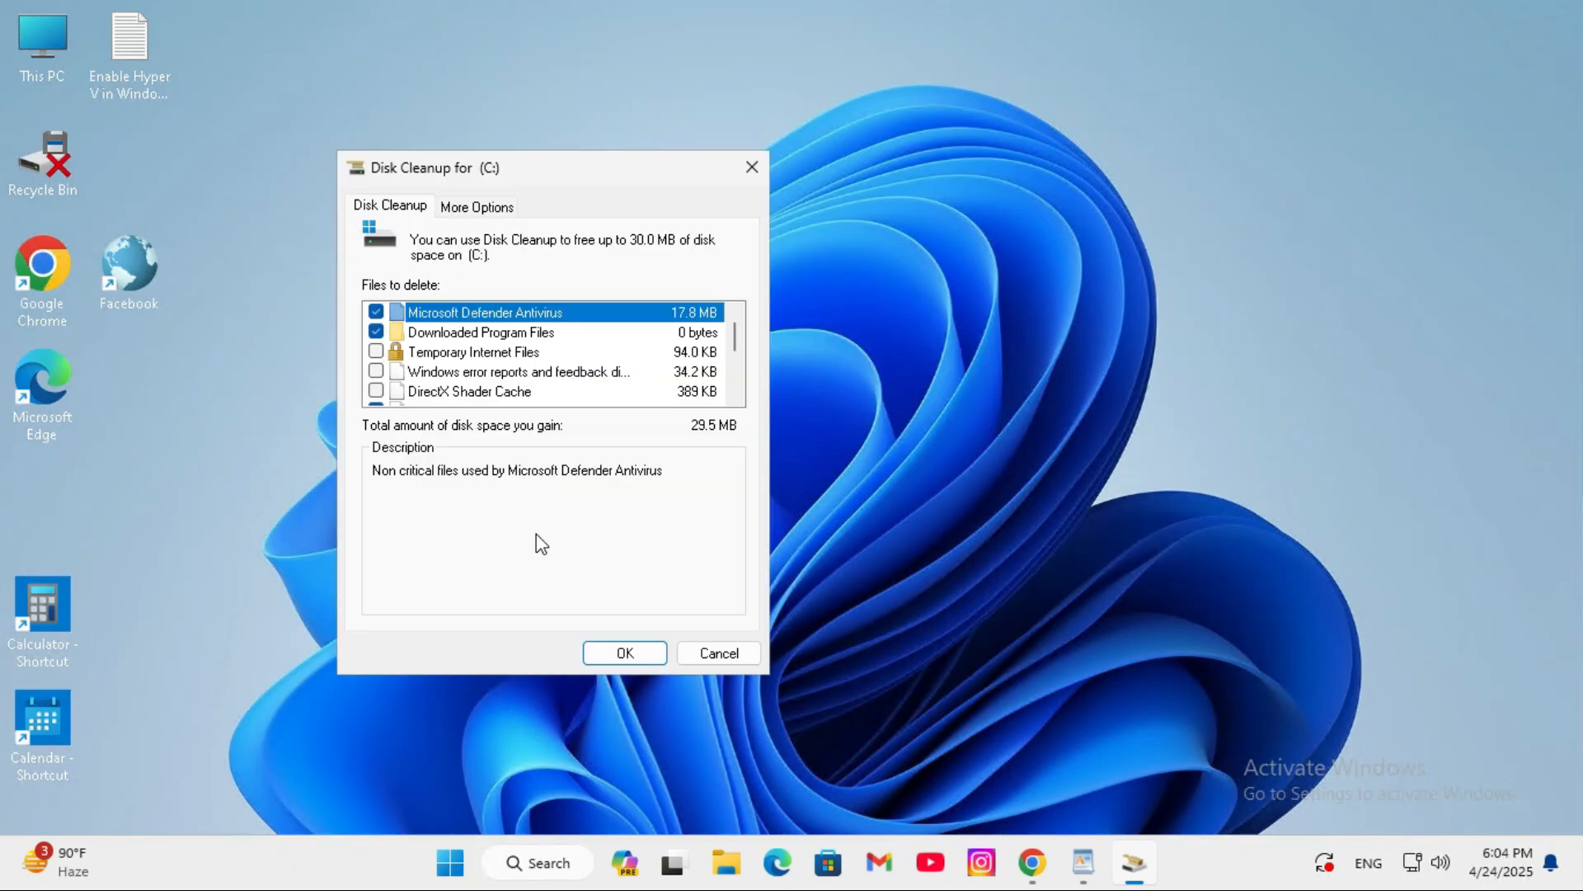
- Add Temporary Internet Files, Windows error reports and DirectX Shader Cache to the drive C: cleanup and permanently delete the selected files
left_click(377, 351)
left_click(376, 371)
left_click(376, 391)
left_click(629, 652)
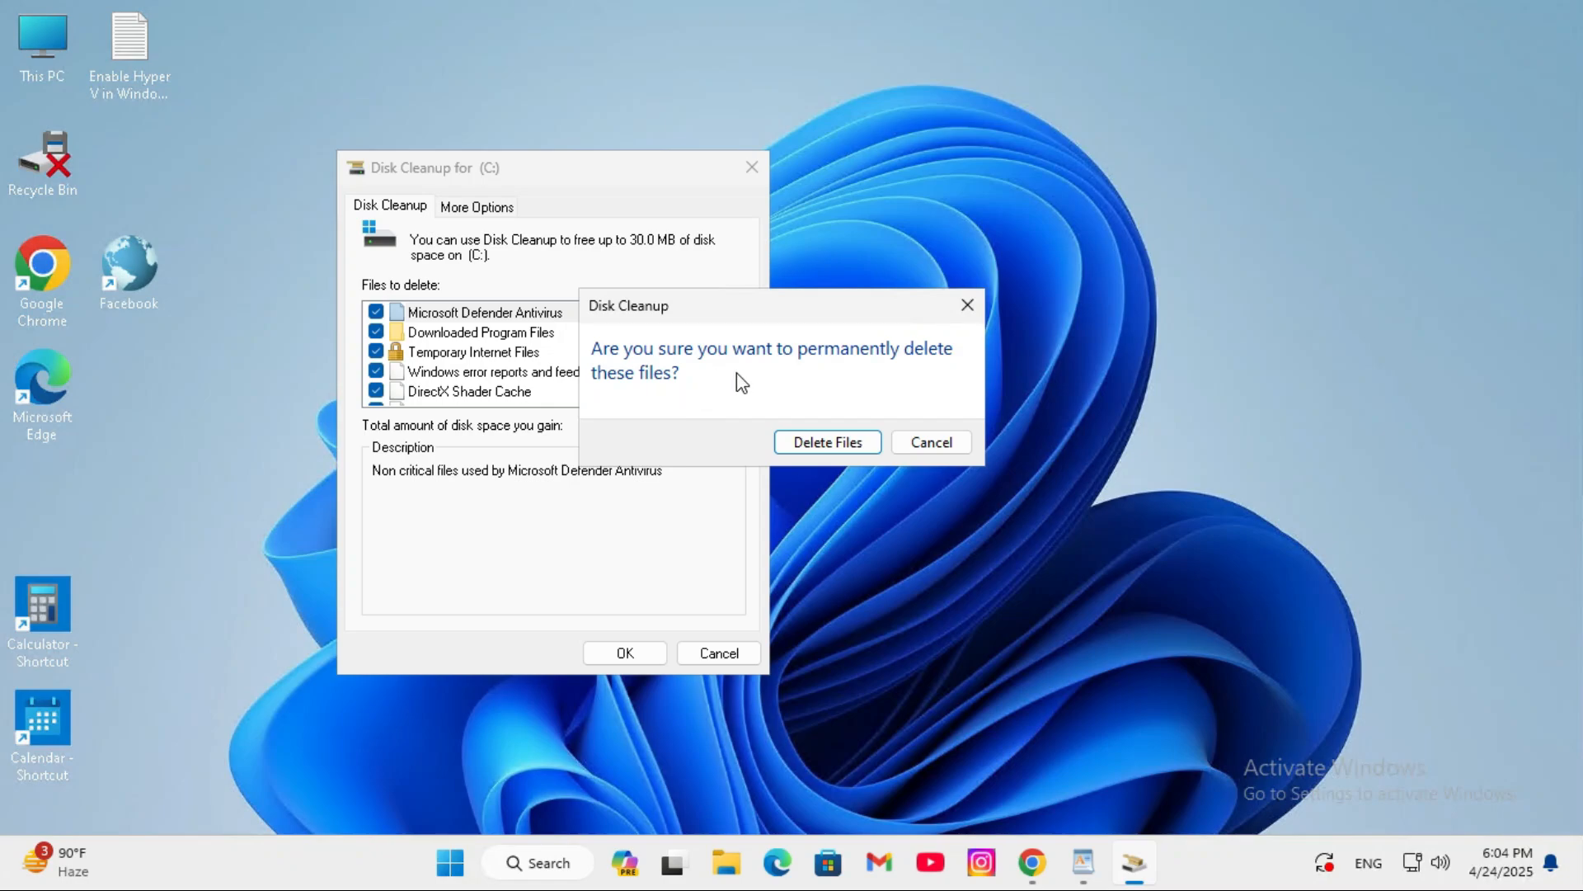
left_click(840, 446)
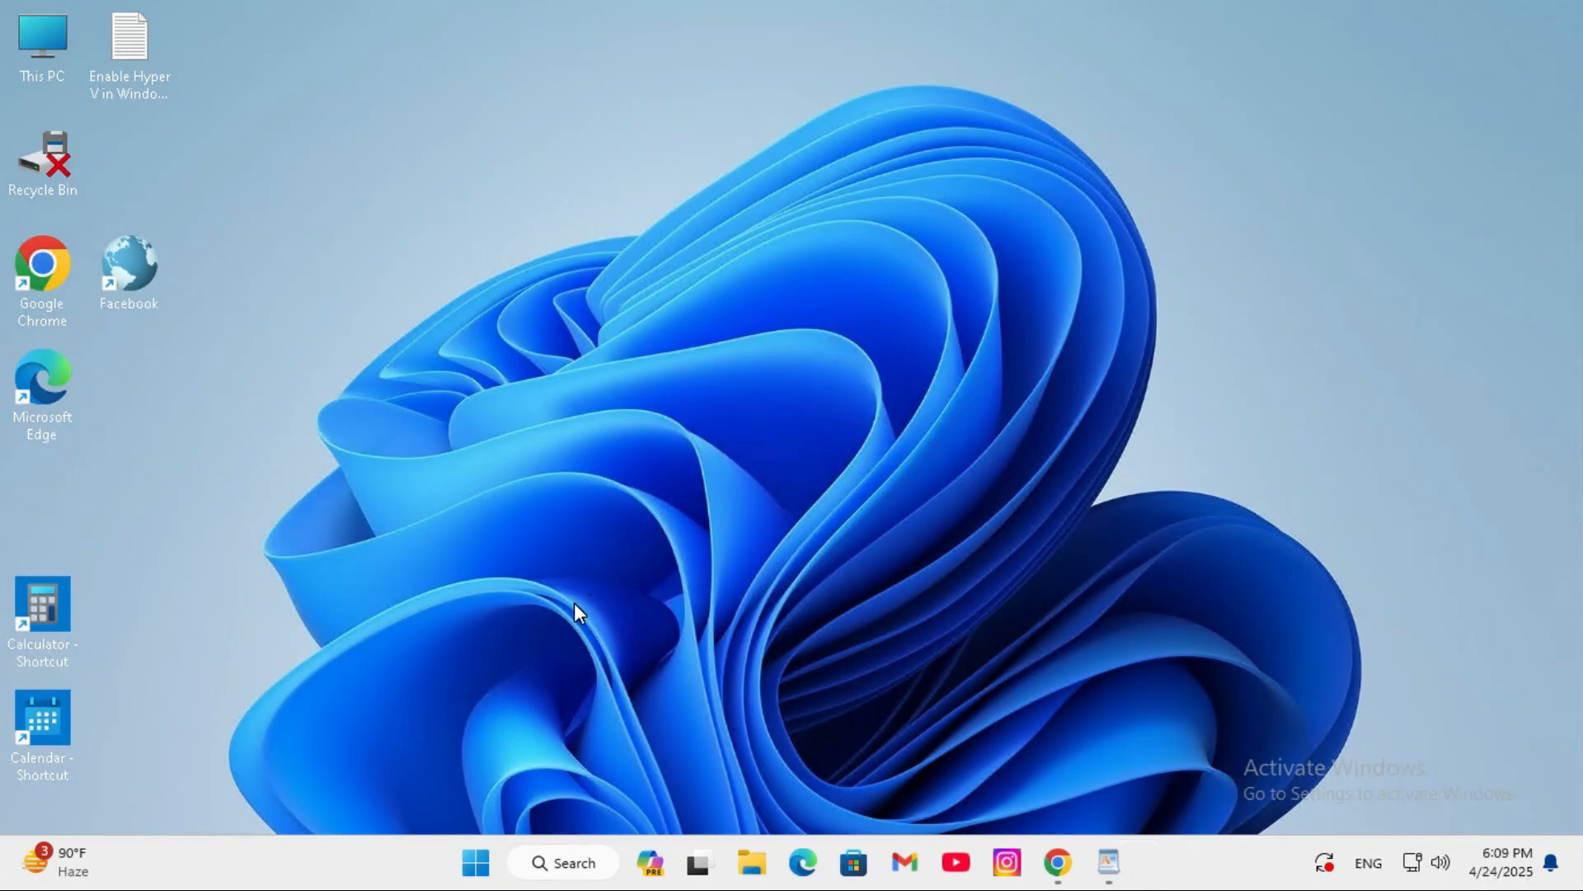
- In the Windows startup app settings, turn off CTF Loader, Cortana, Microsoft Edge, Microsoft OneDrive, Terminal and Xbox App Services
right_click(476, 863)
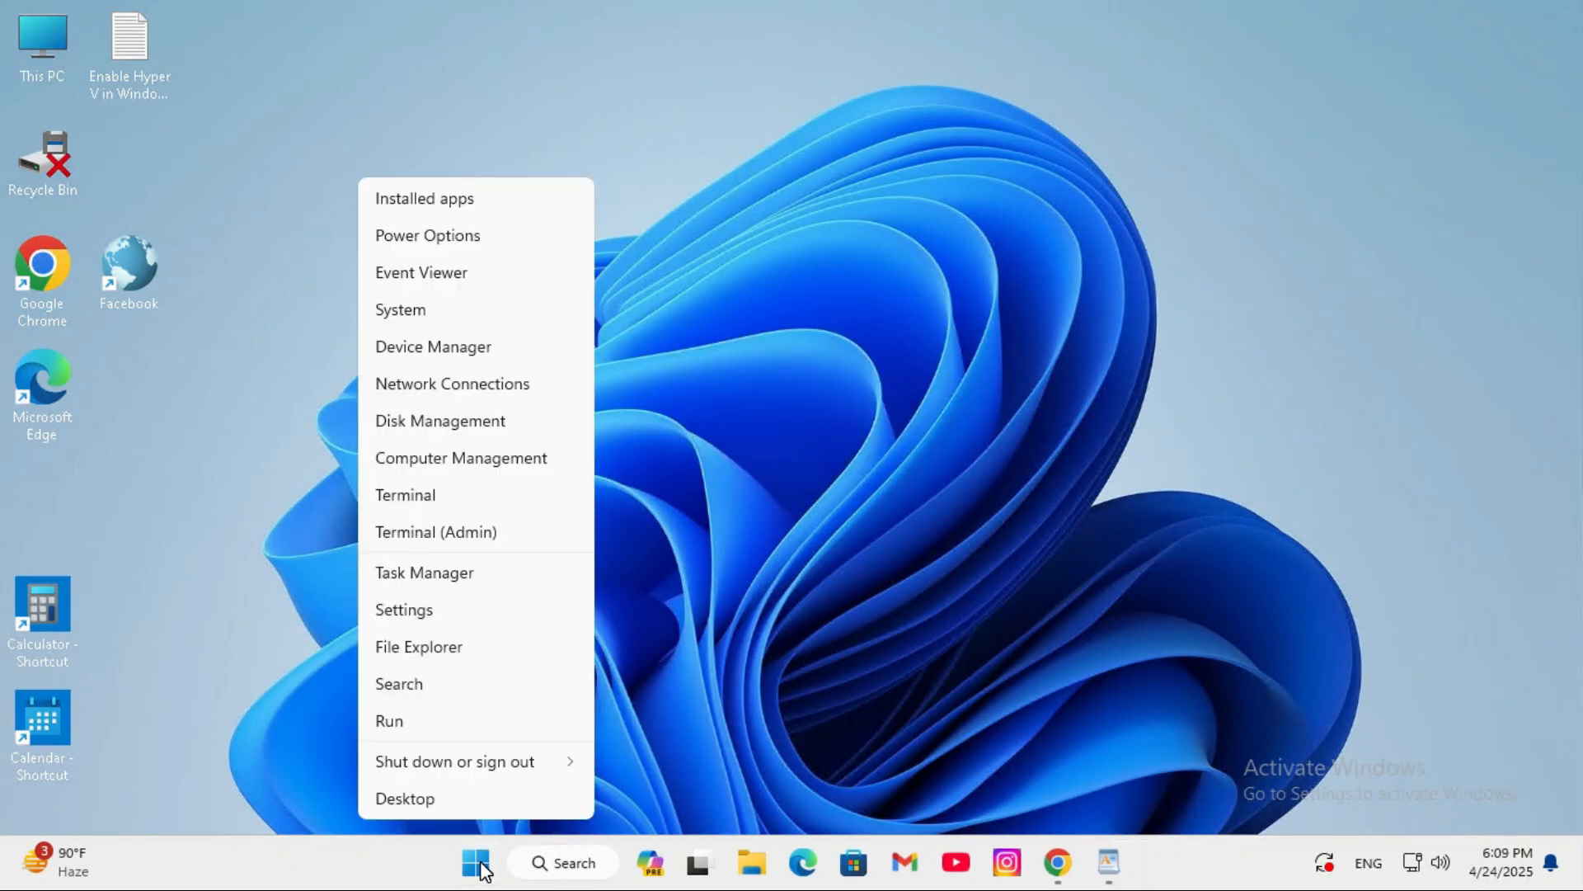
left_click(425, 614)
left_click(87, 486)
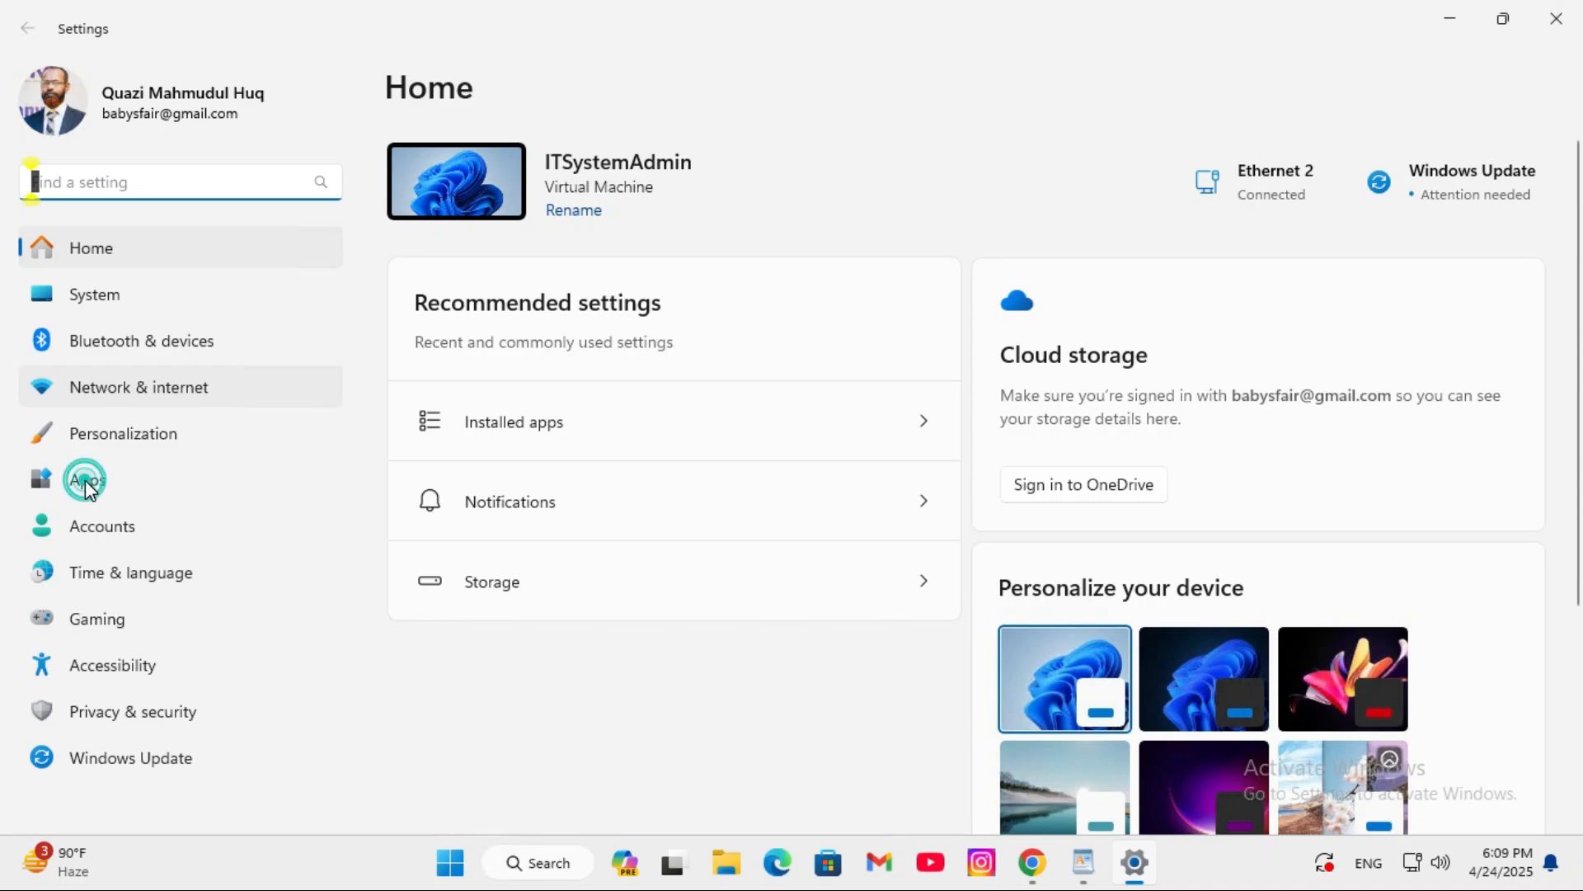
left_click(511, 673)
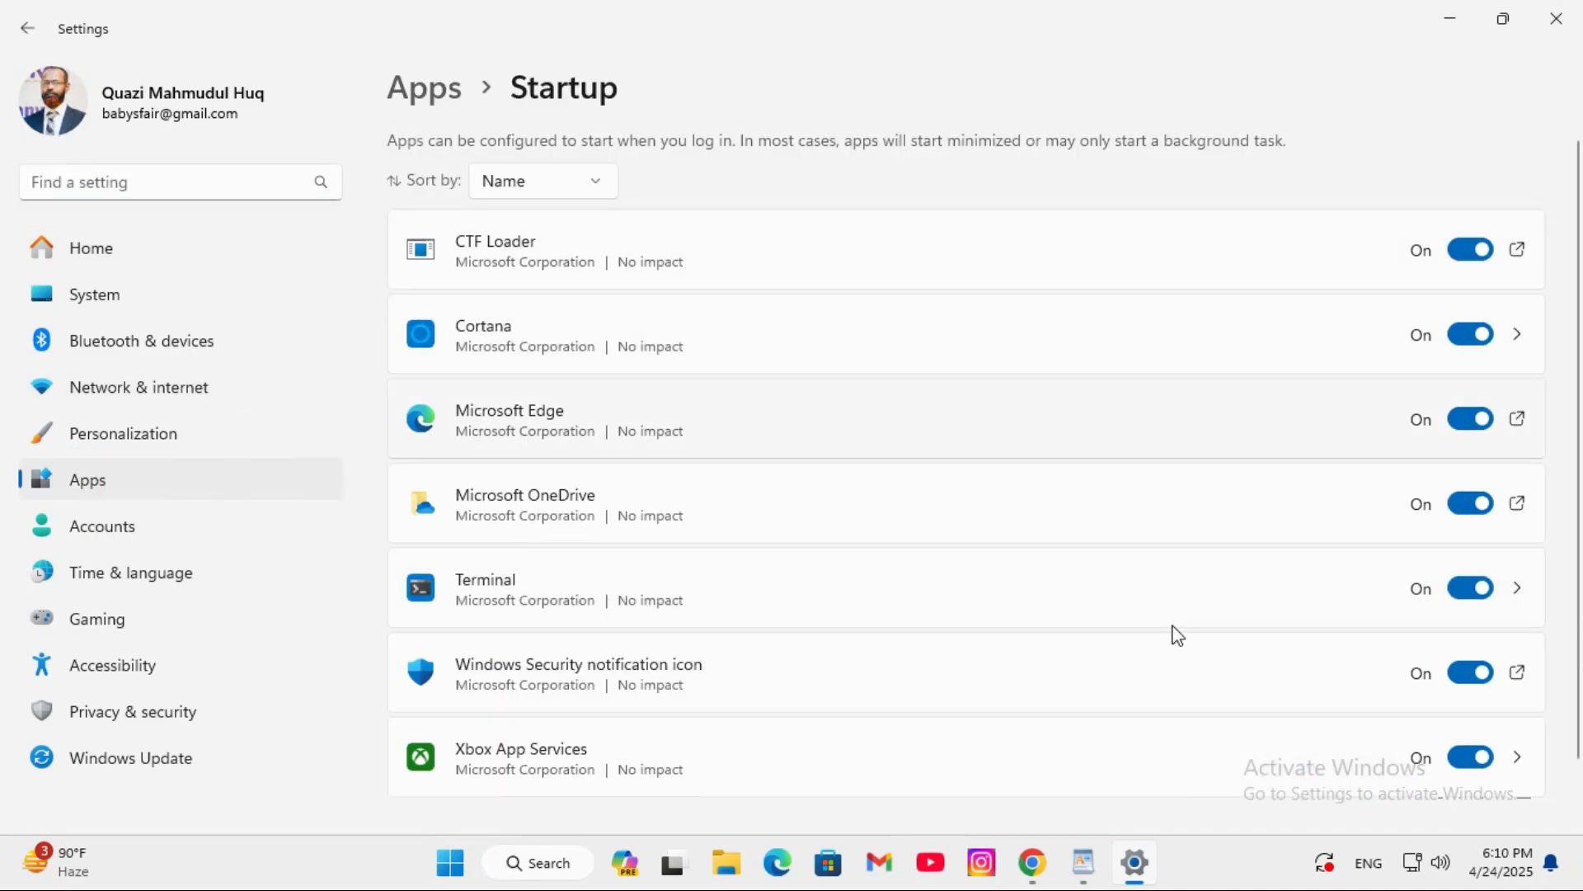
left_click(1469, 249)
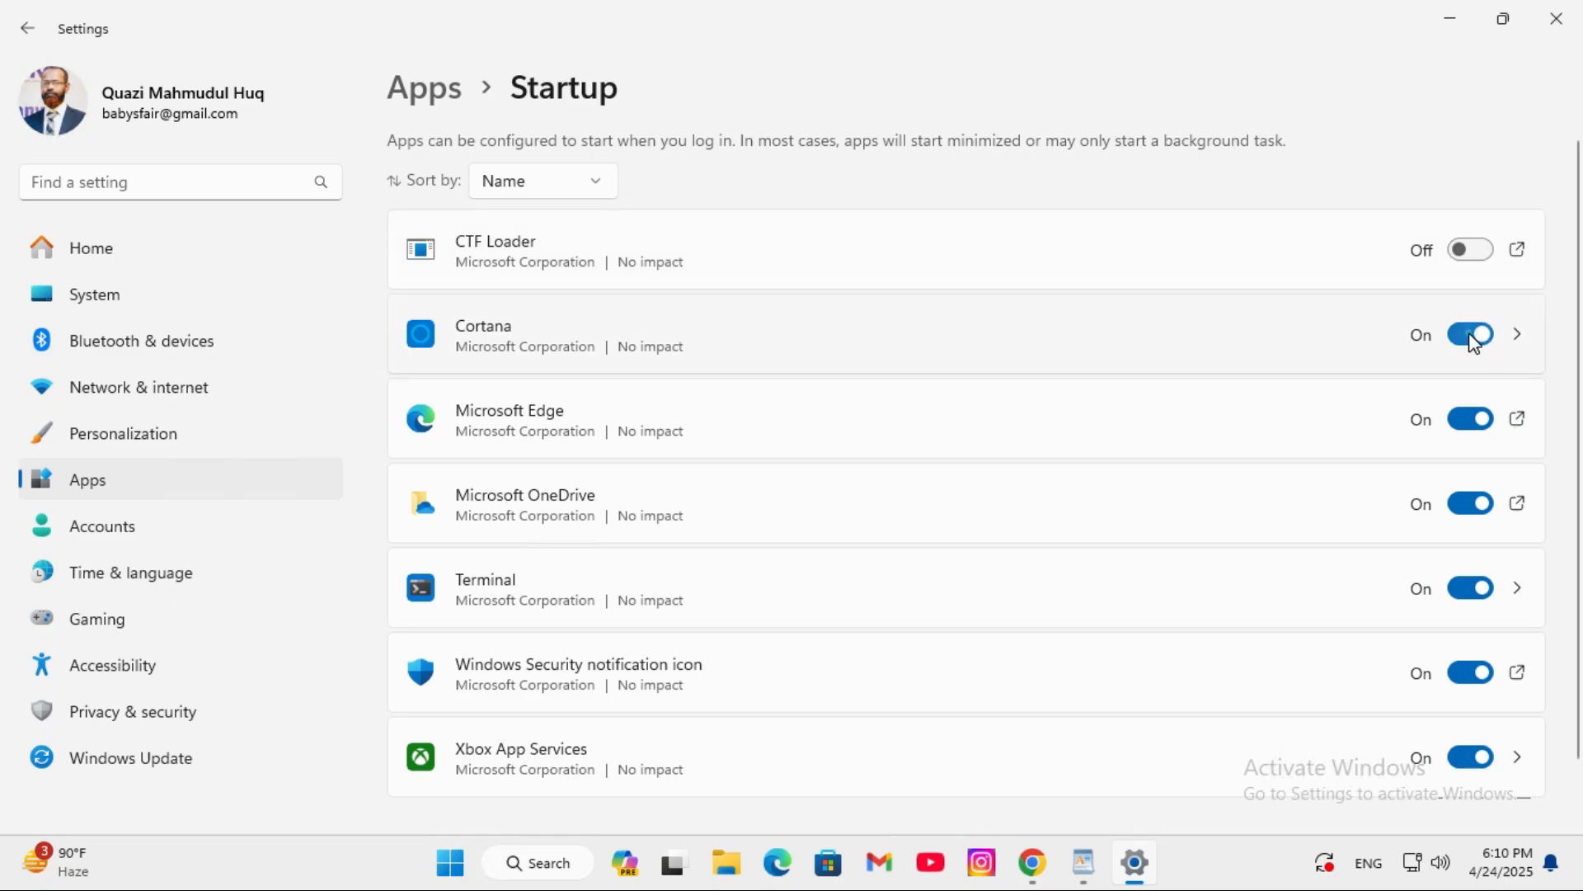
left_click(1472, 335)
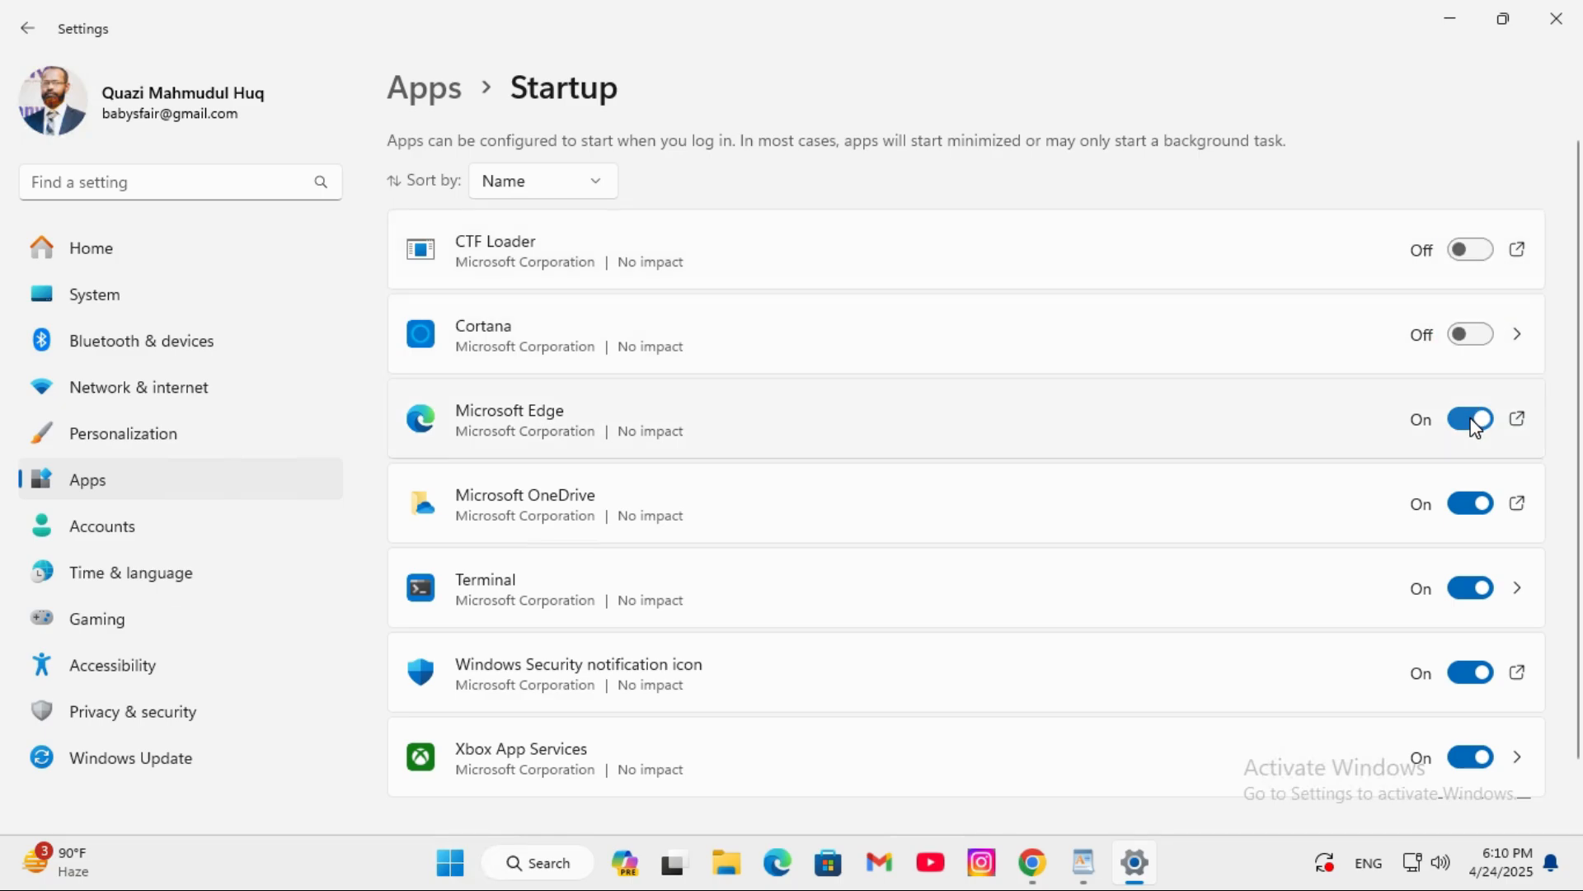
left_click(1468, 504)
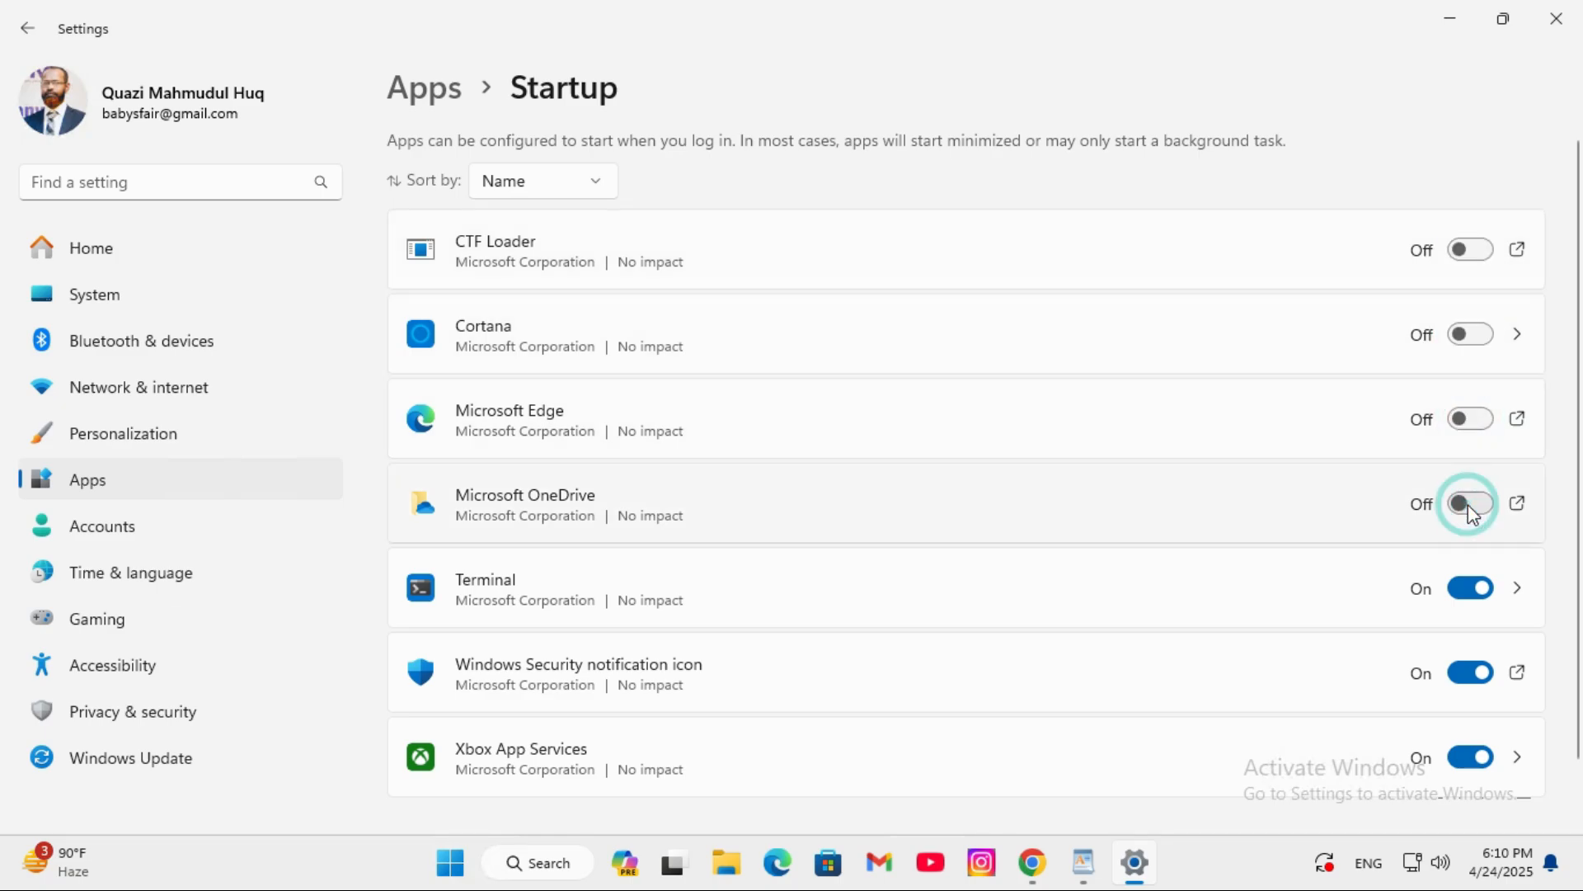
left_click(1473, 591)
left_click(1468, 768)
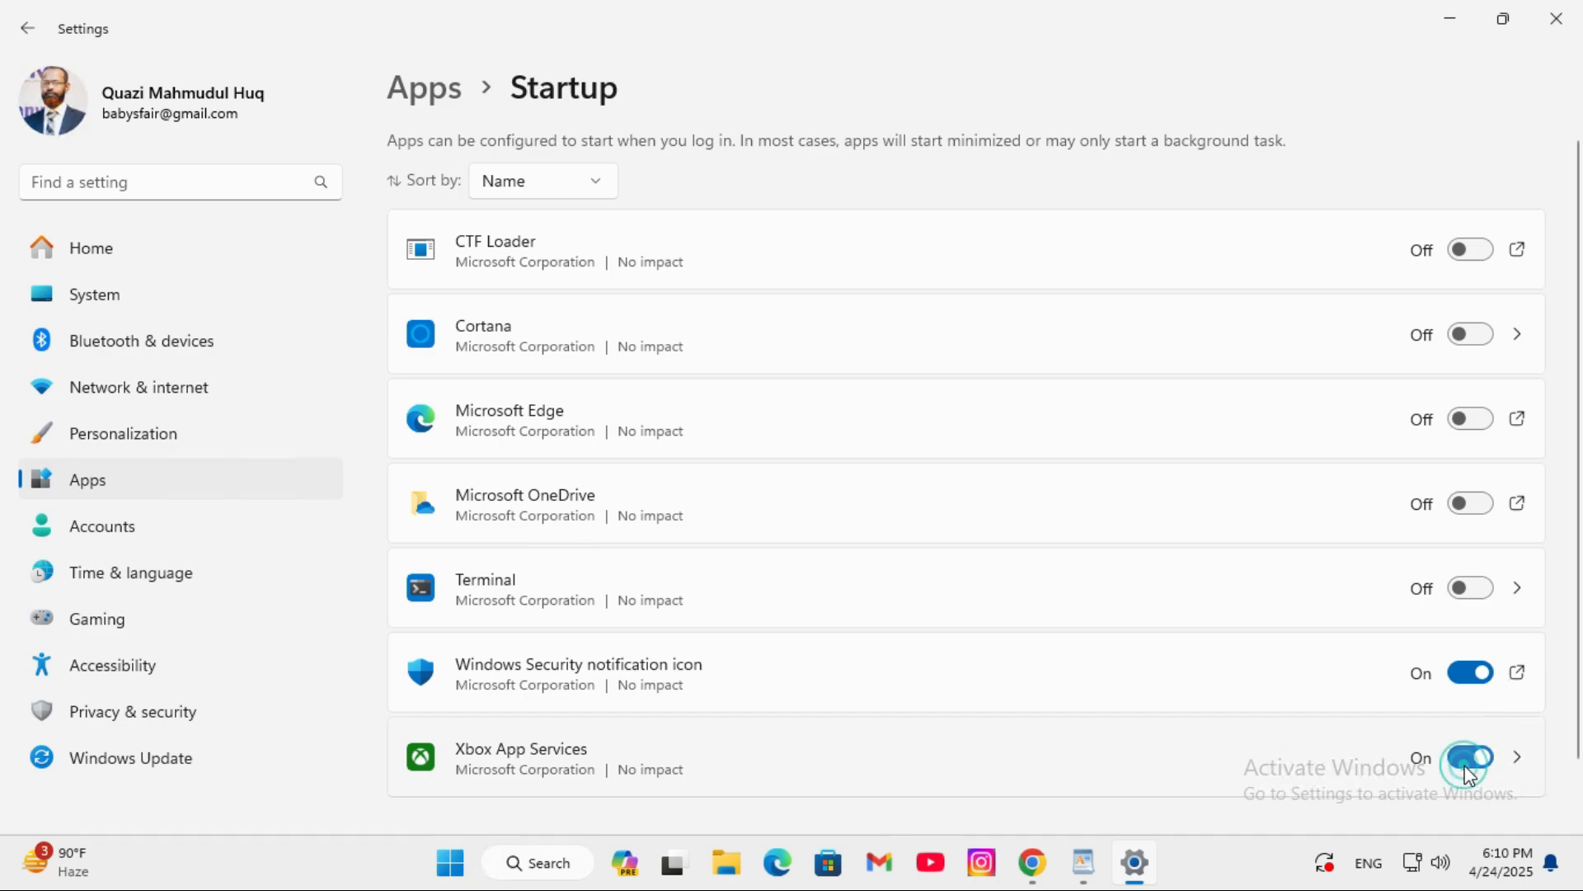
- Uninstall Cortana from the installed apps and confirm its removal
left_click(103, 487)
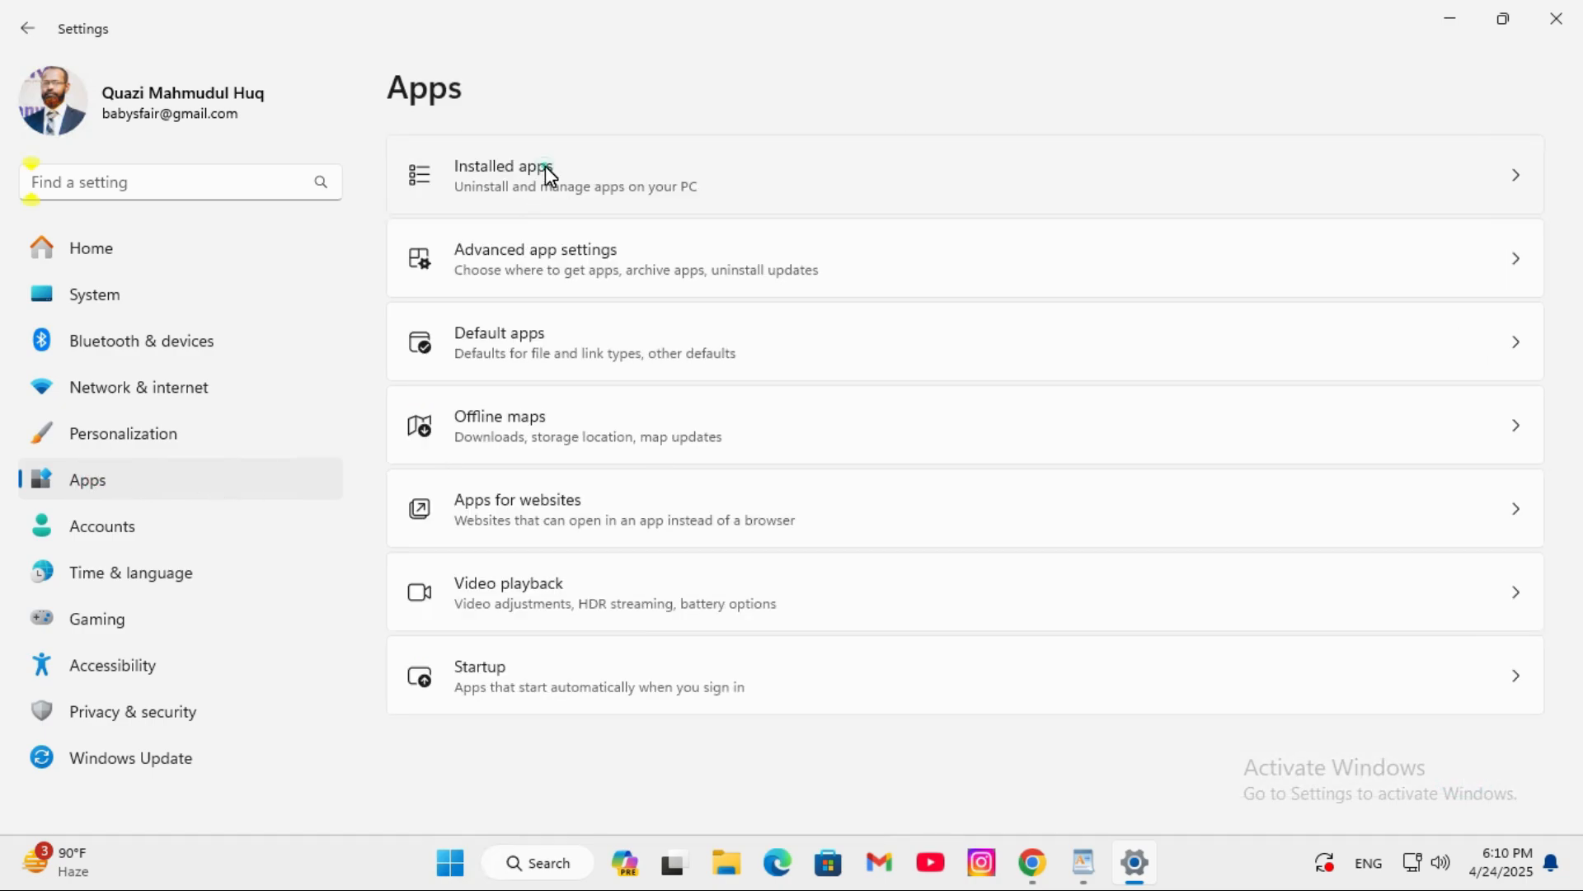
left_click(546, 165)
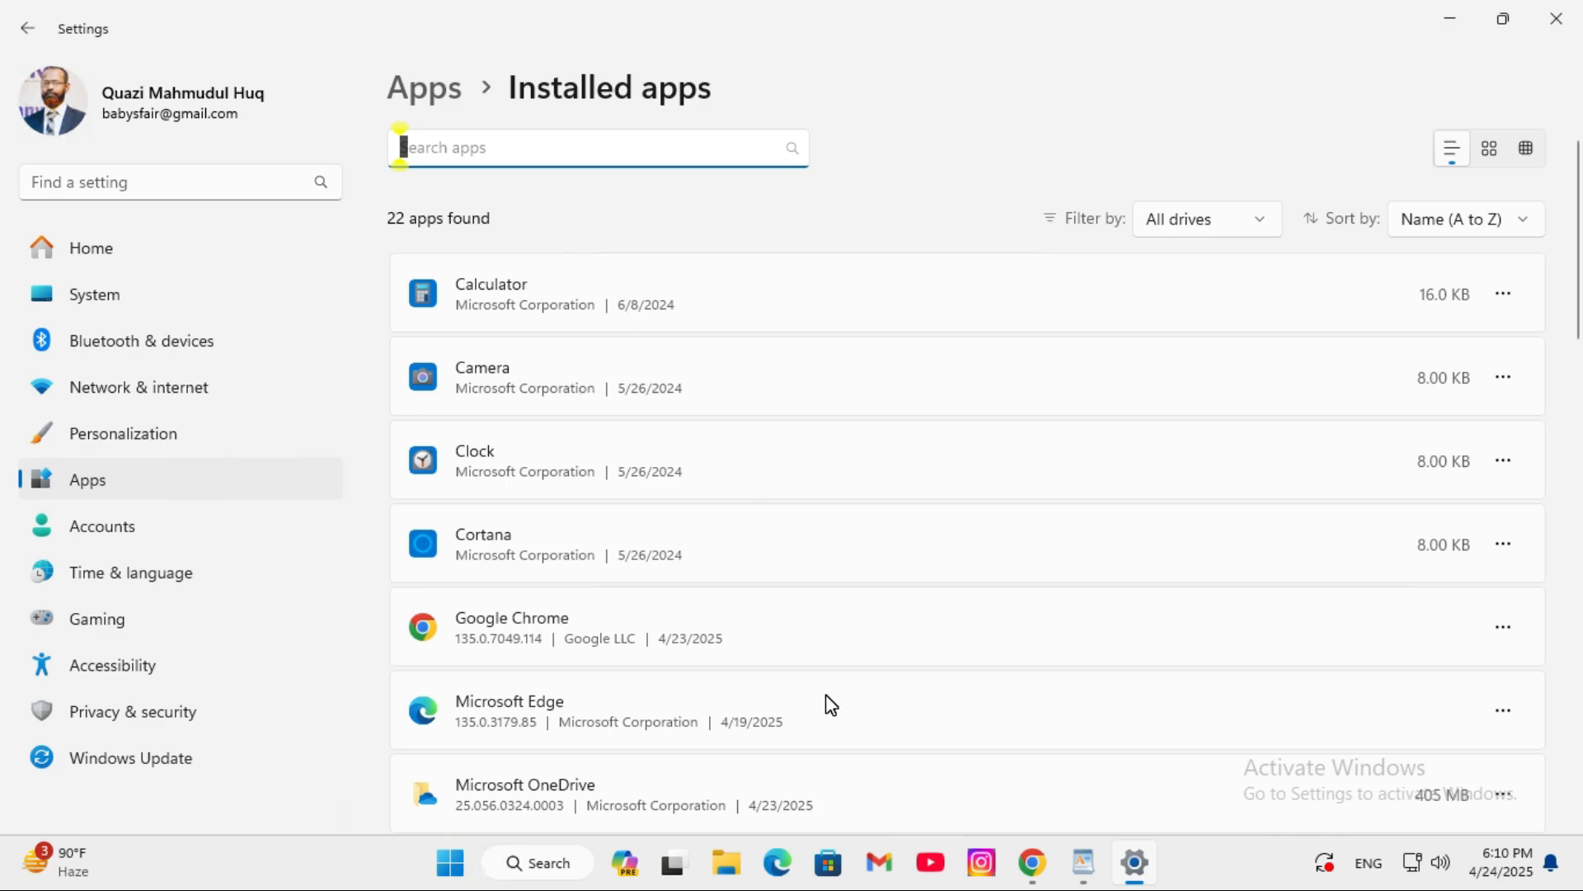
left_click(1504, 545)
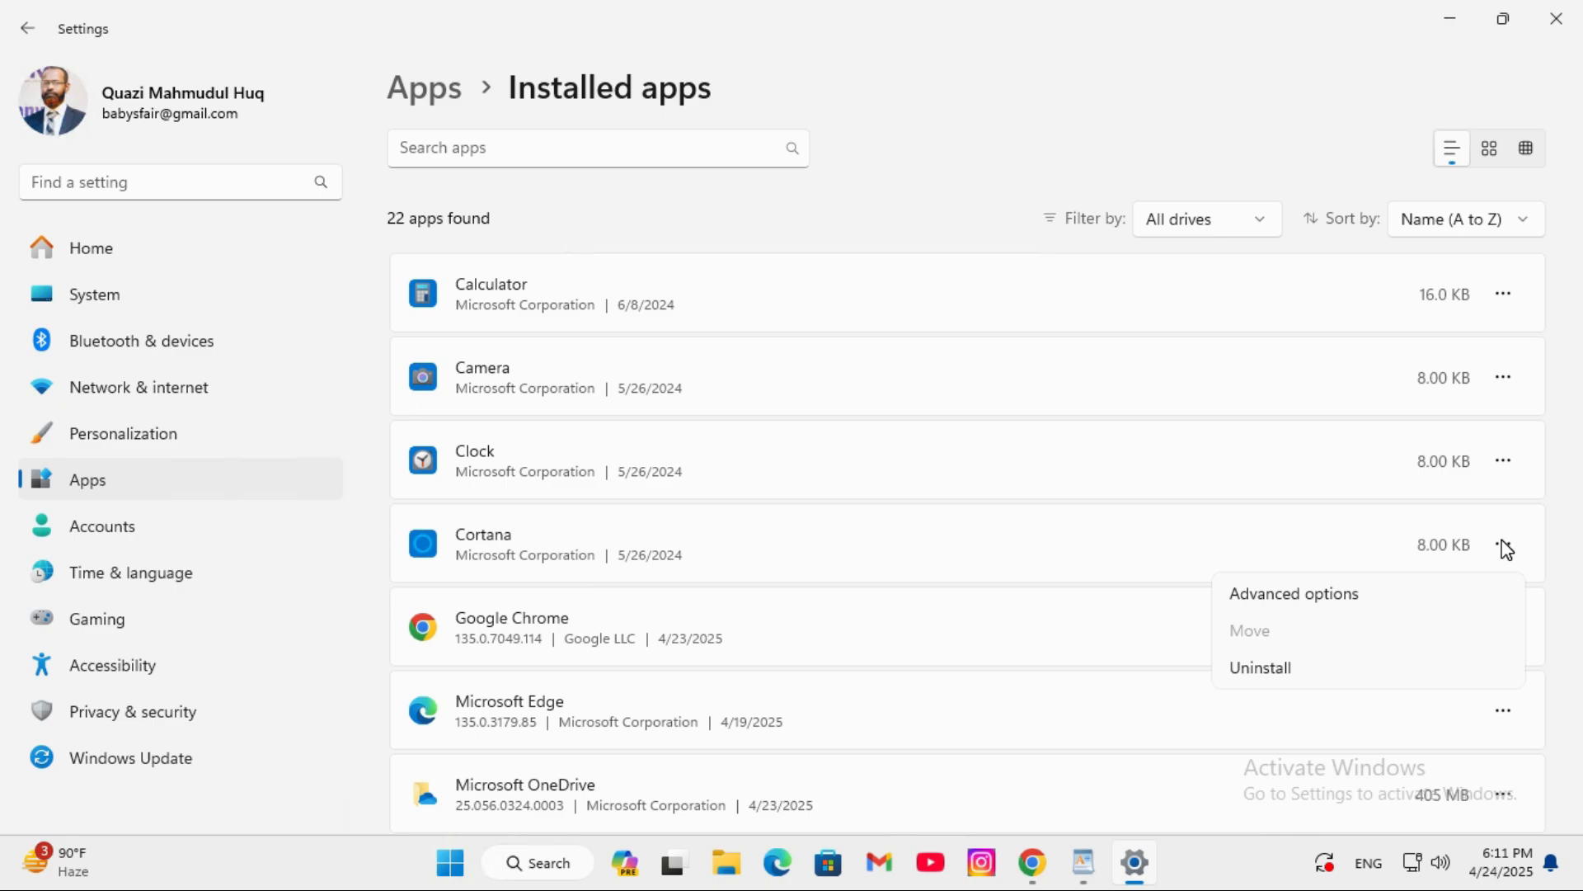
left_click(1274, 666)
left_click(1462, 669)
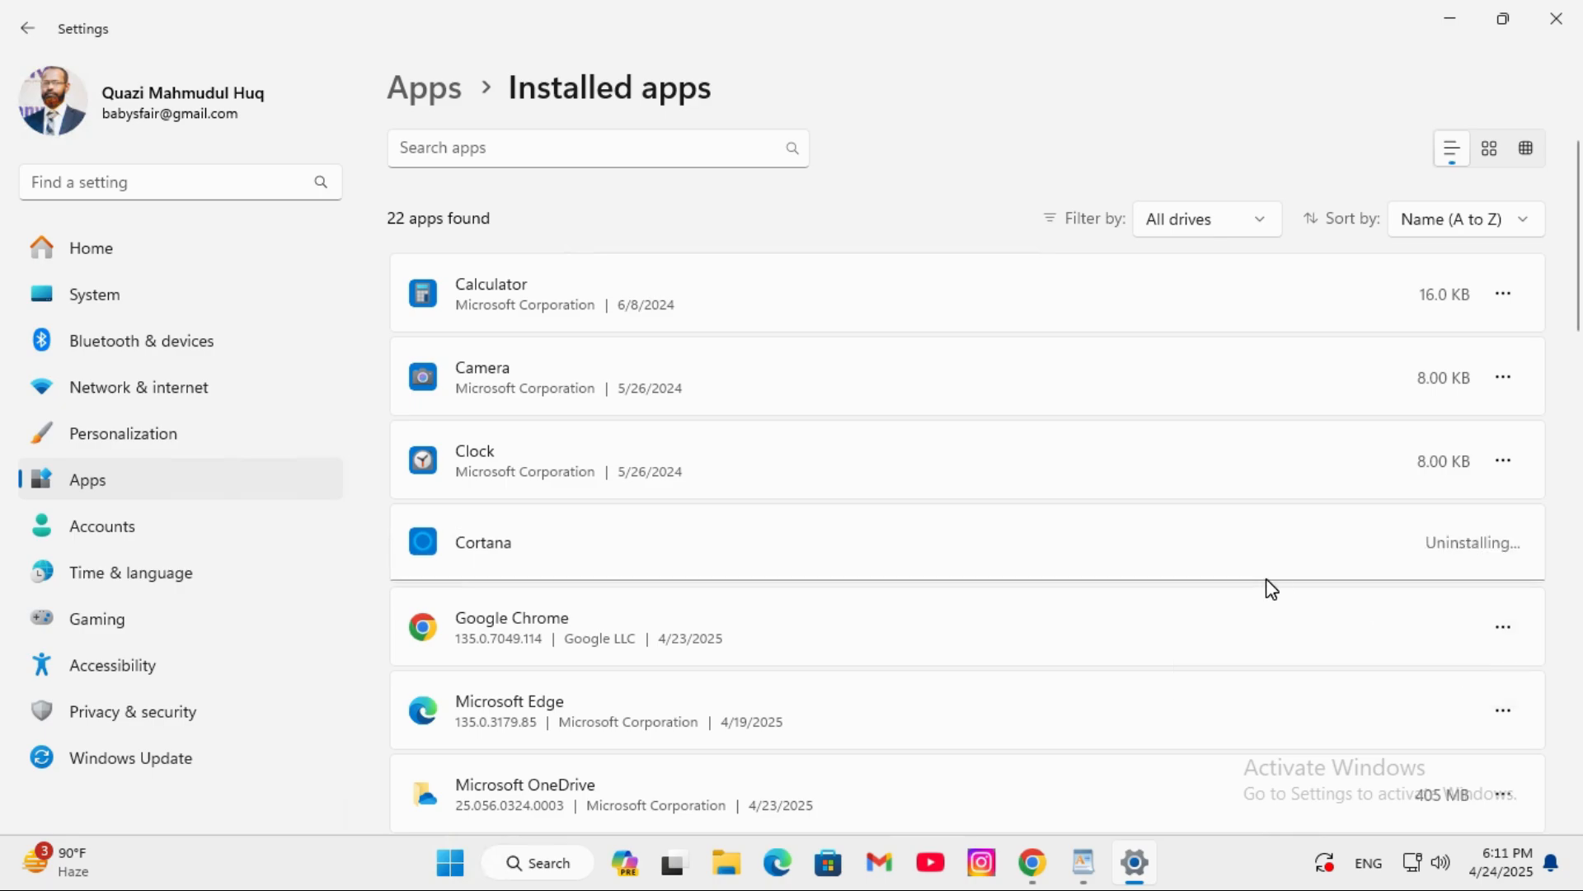